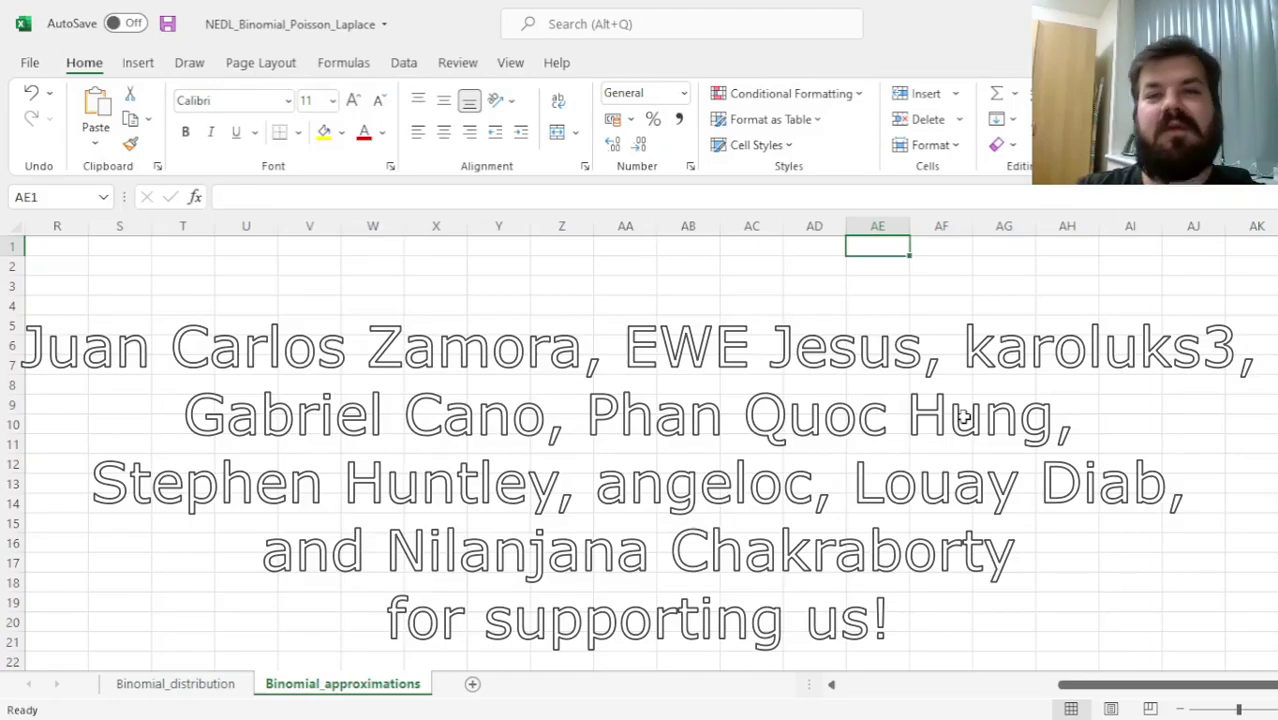
# Step: Enter 20 as the number of trials in B2 and 0.7 as the probability of success in B3
pyautogui.hotkey('ctrl', 'Home')
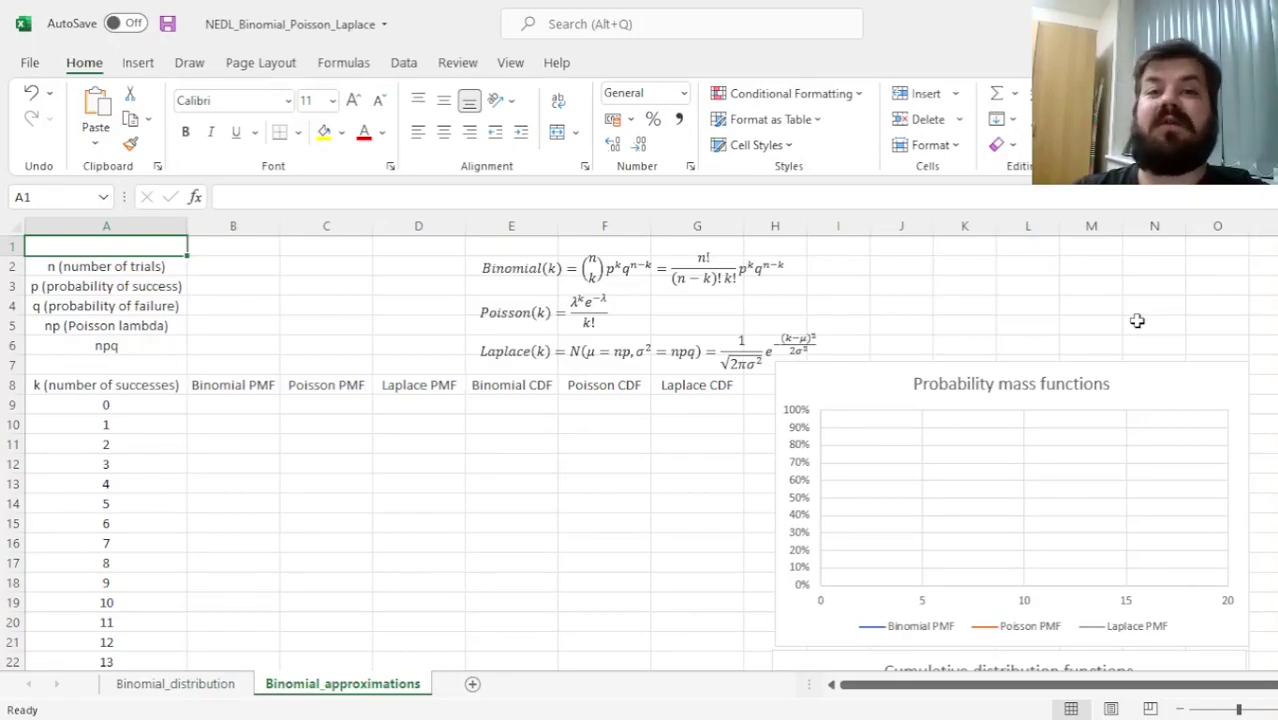
pyautogui.press('Right')
pyautogui.press('Down')
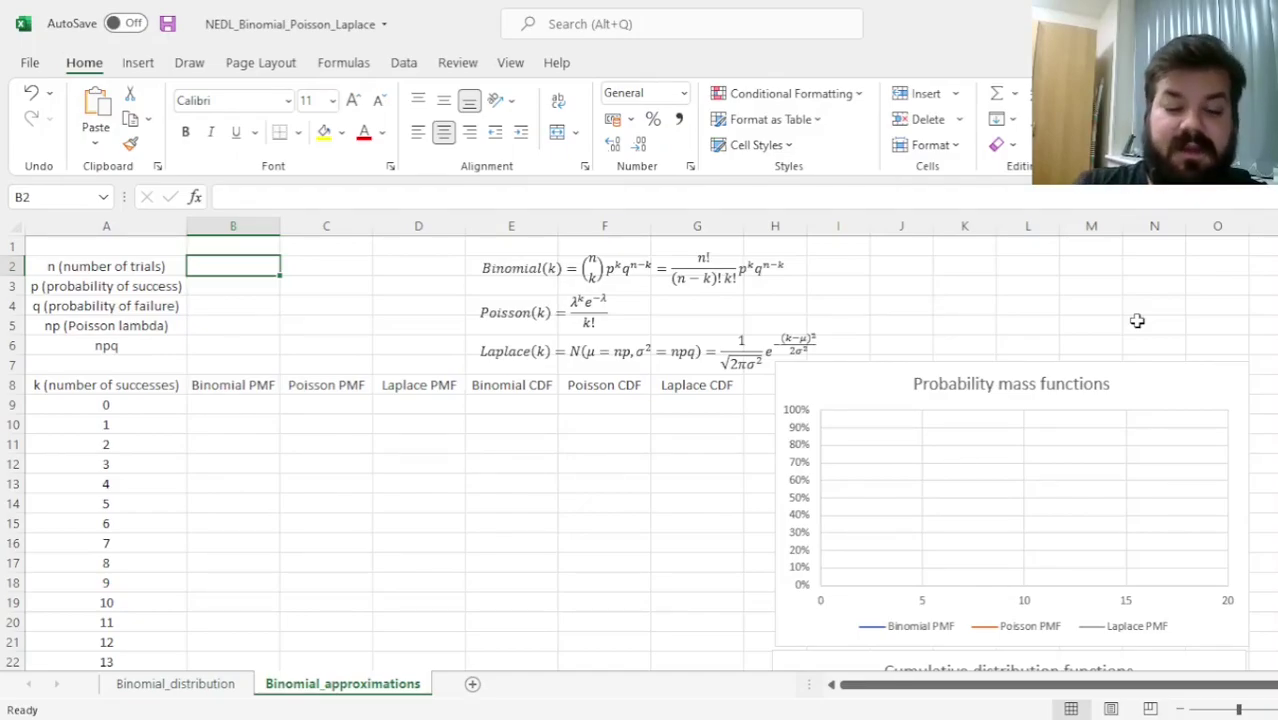
pyautogui.write('20')
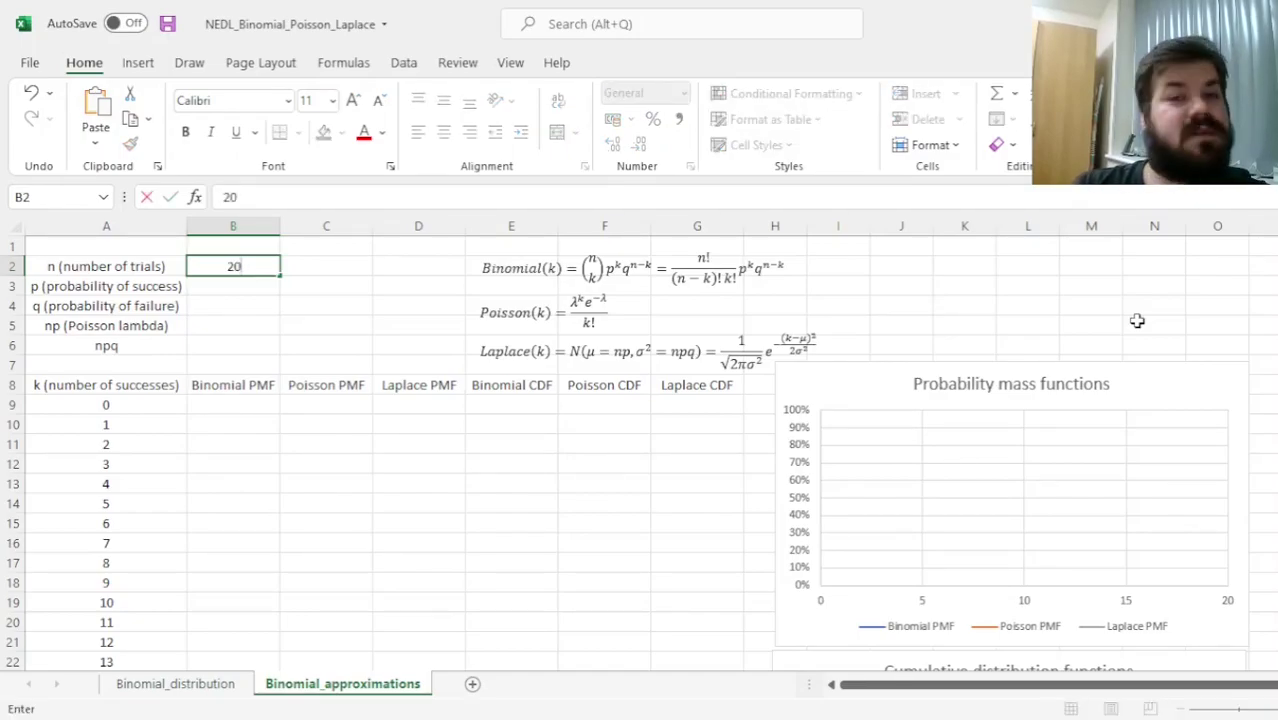
pyautogui.press('Return')
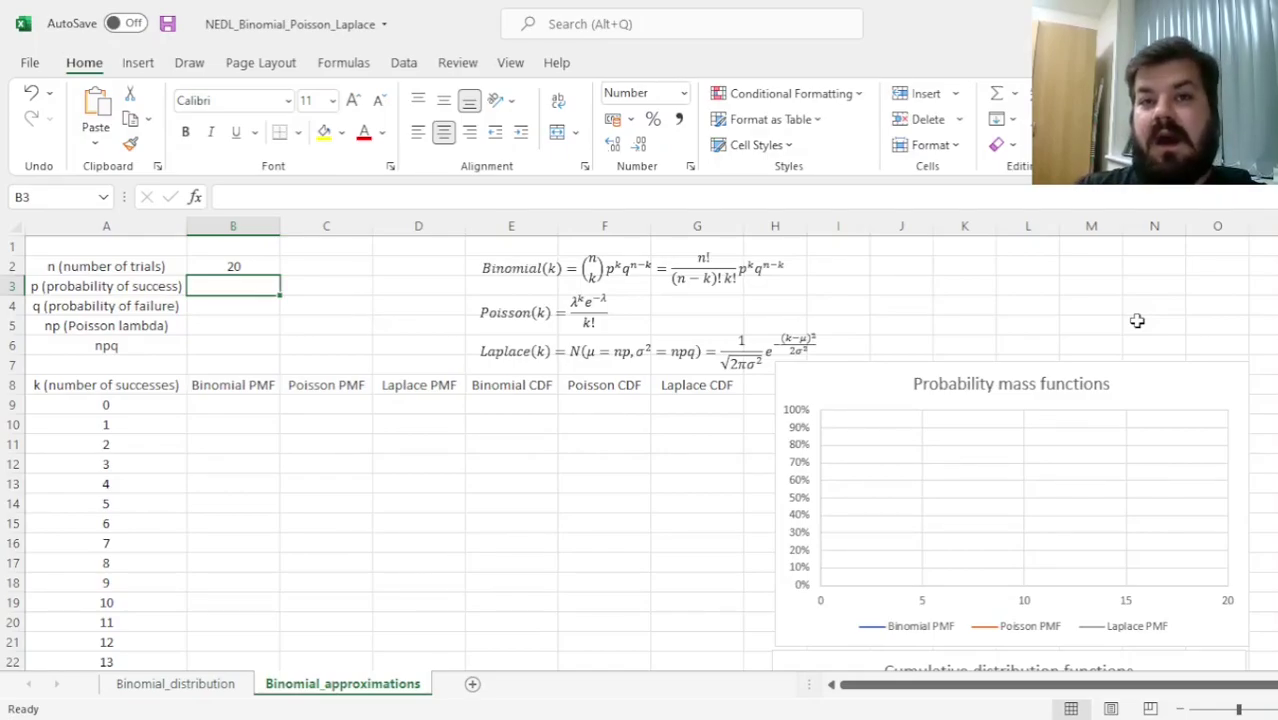
pyautogui.write('0.7')
pyautogui.press('Return')
pyautogui.press('Up')
pyautogui.press('Down')
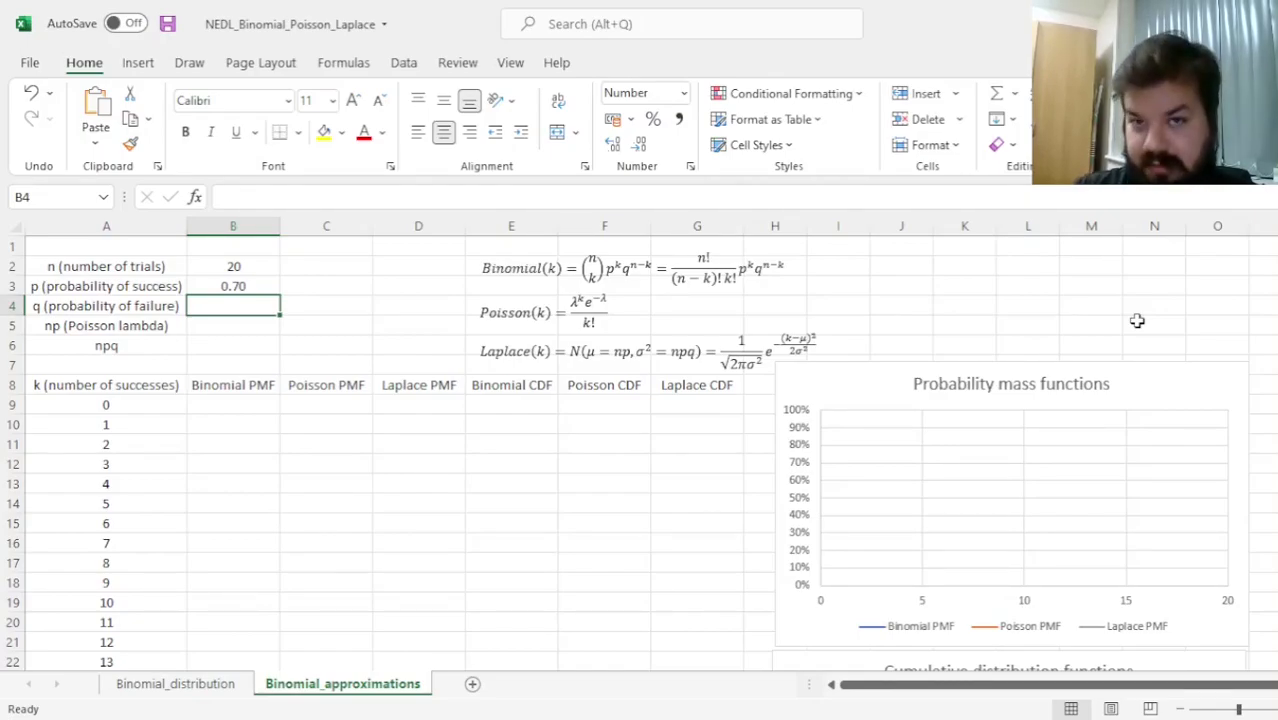
# Step: Calculate the probability of failure in B4 with the formula =1-B3
pyautogui.write('=1-')
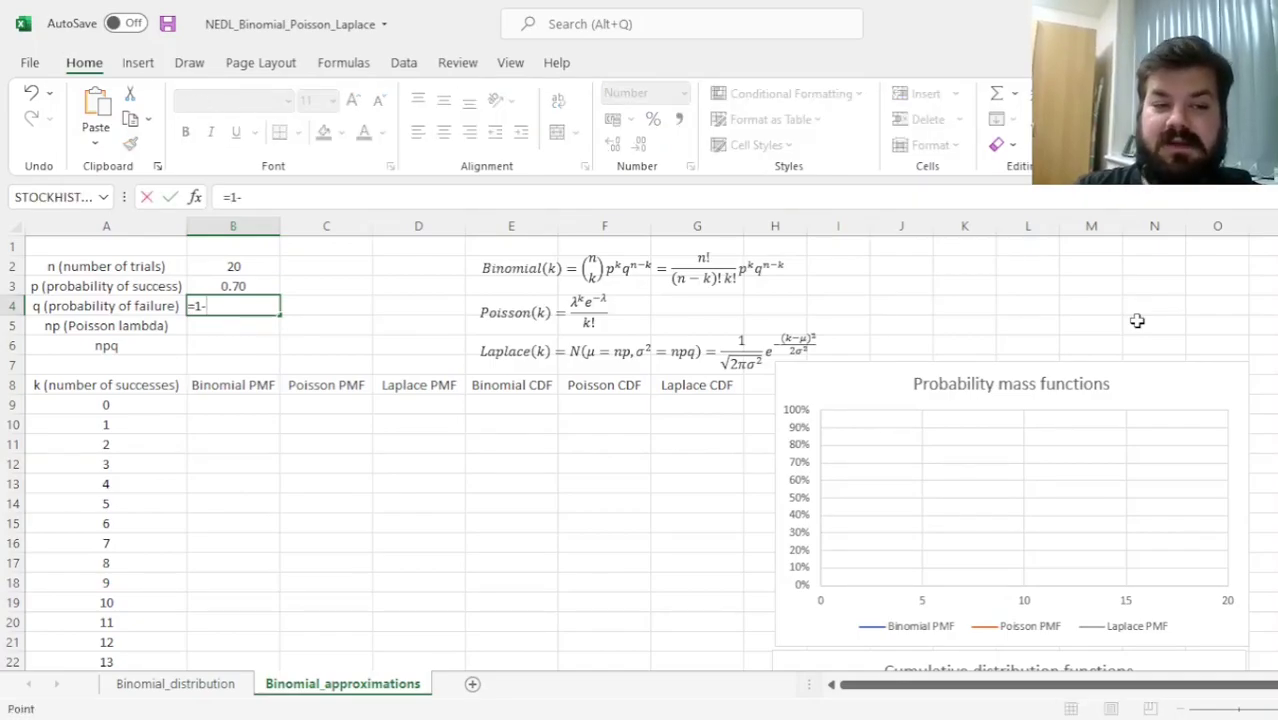
pyautogui.press('Up')
pyautogui.press('Return')
pyautogui.press('Up')
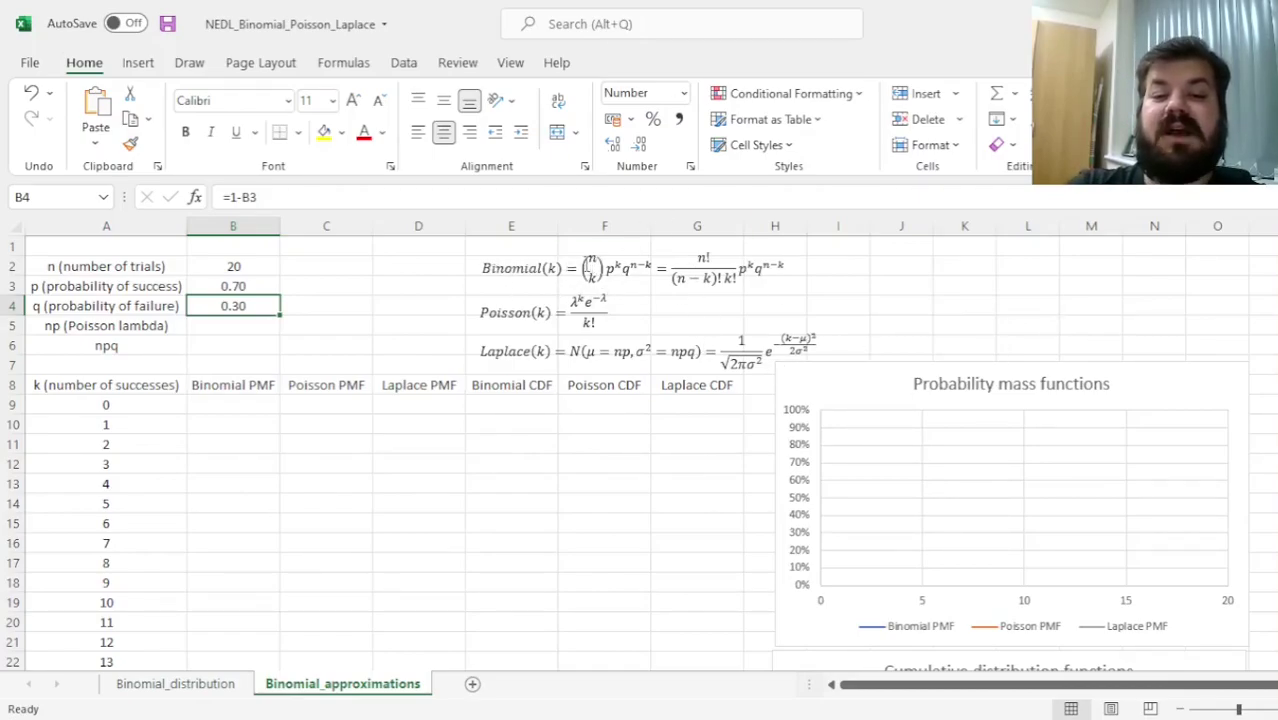
# Step: Examine the parts of the Binomial(k) equation: the binomial coefficient, the powers of p and q, and the expanded factorial form
pyautogui.click(591, 269)
pyautogui.click(603, 281)
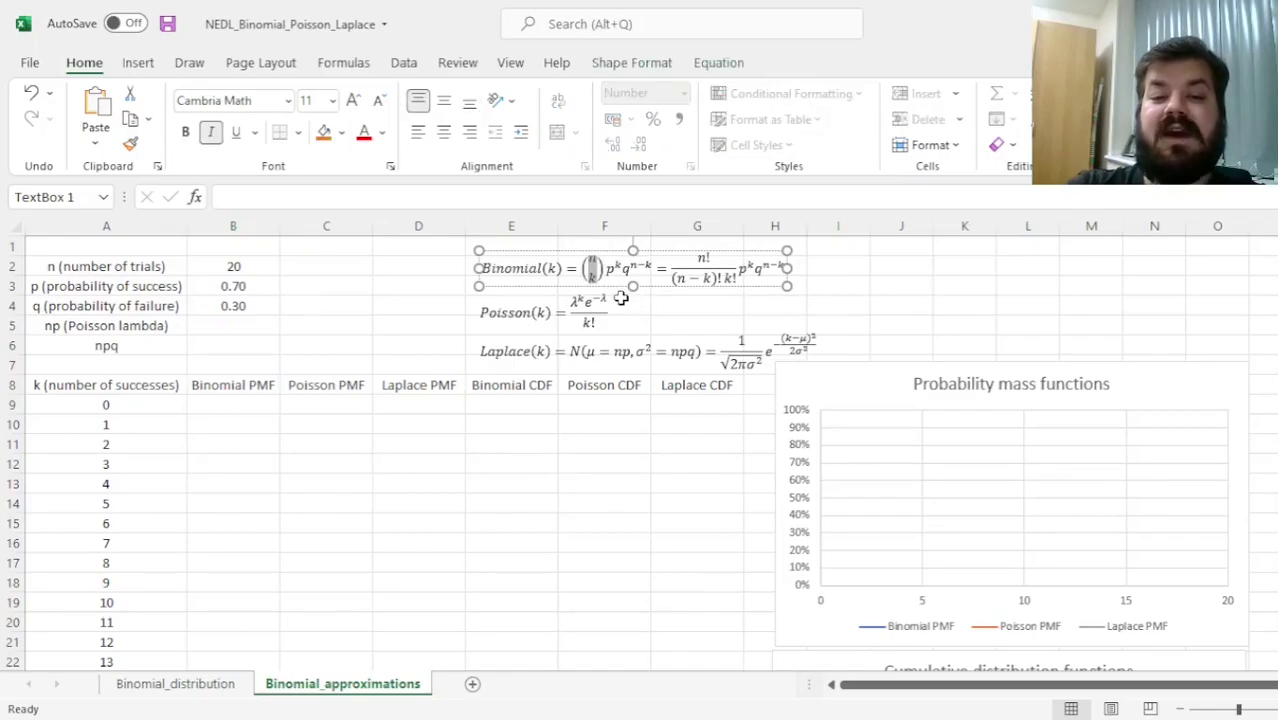
pyautogui.click(611, 271)
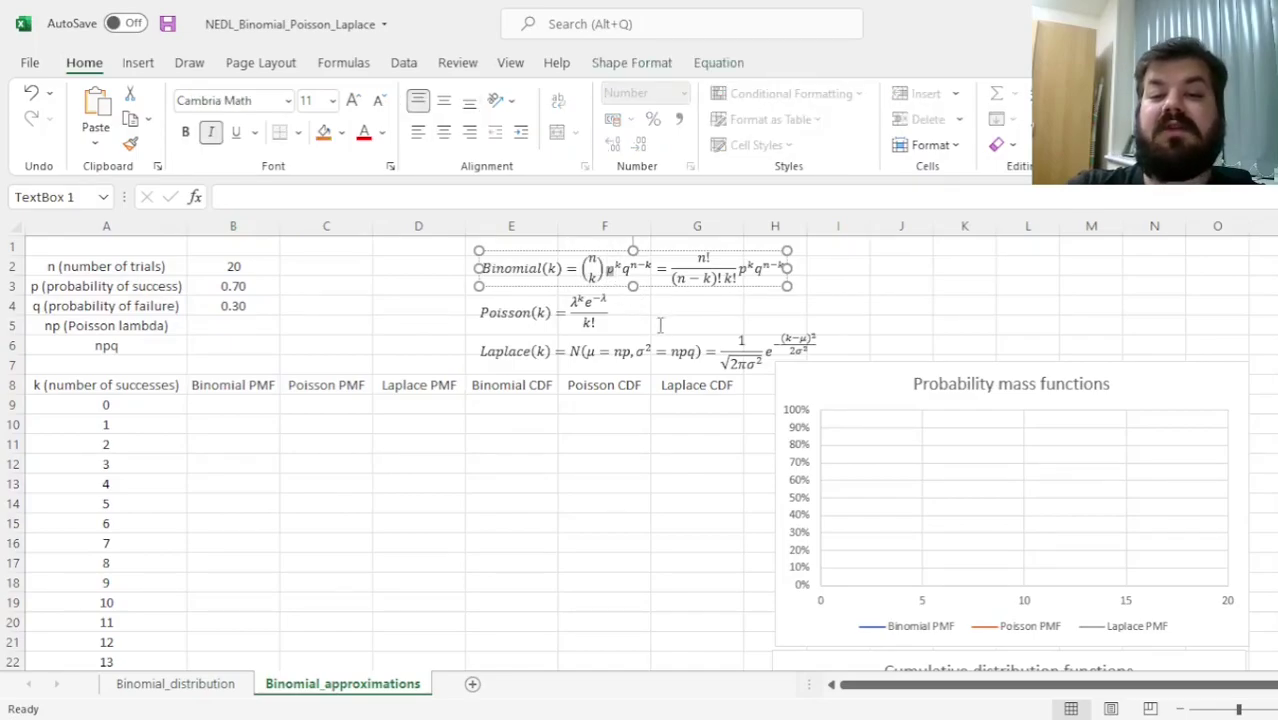
pyautogui.doubleClick(626, 275)
pyautogui.tripleClick(628, 277)
pyautogui.click(631, 284)
pyautogui.moveTo(633, 265); pyautogui.dragTo(647, 275)
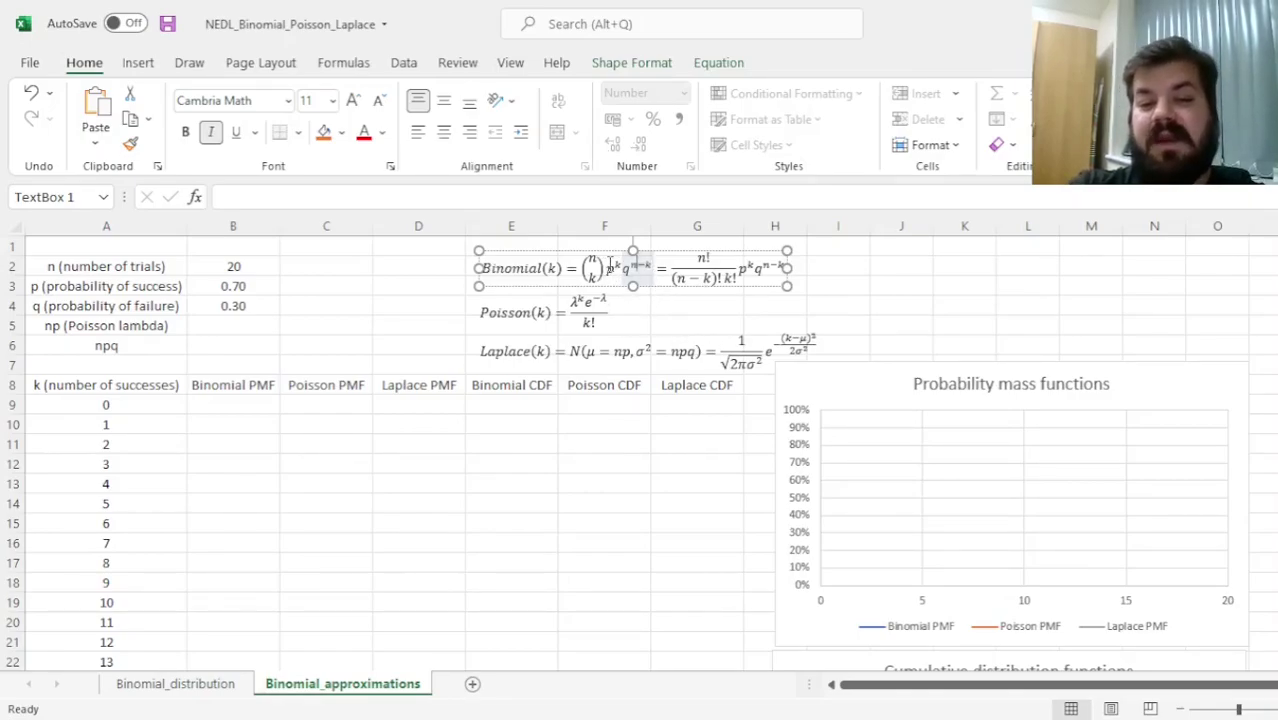
pyautogui.moveTo(605, 268); pyautogui.dragTo(652, 268)
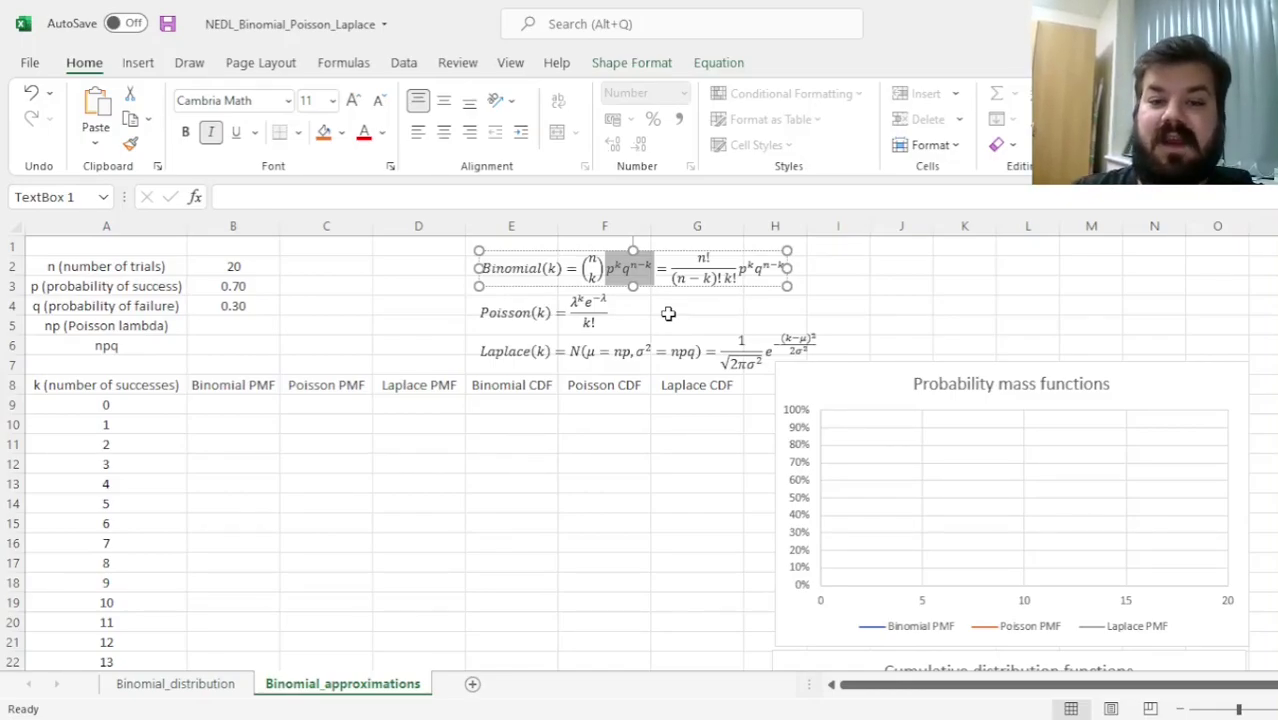
pyautogui.doubleClick(580, 268)
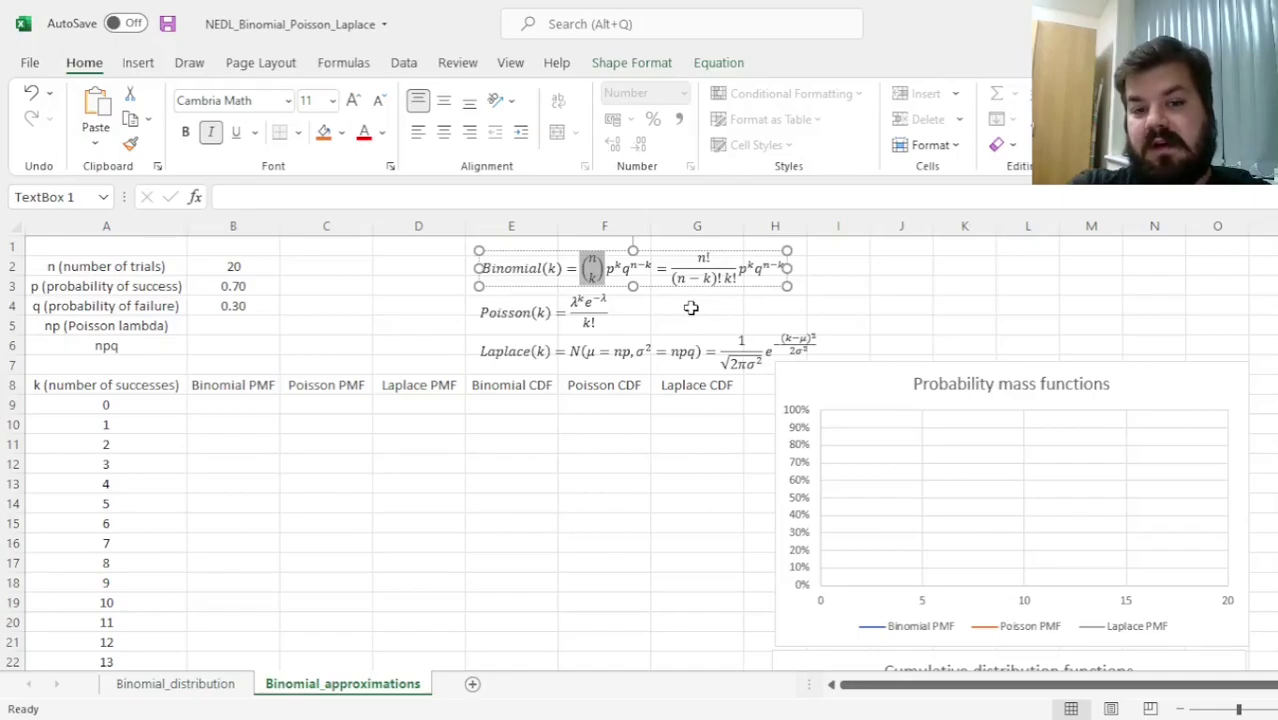
pyautogui.moveTo(672, 262); pyautogui.dragTo(790, 274)
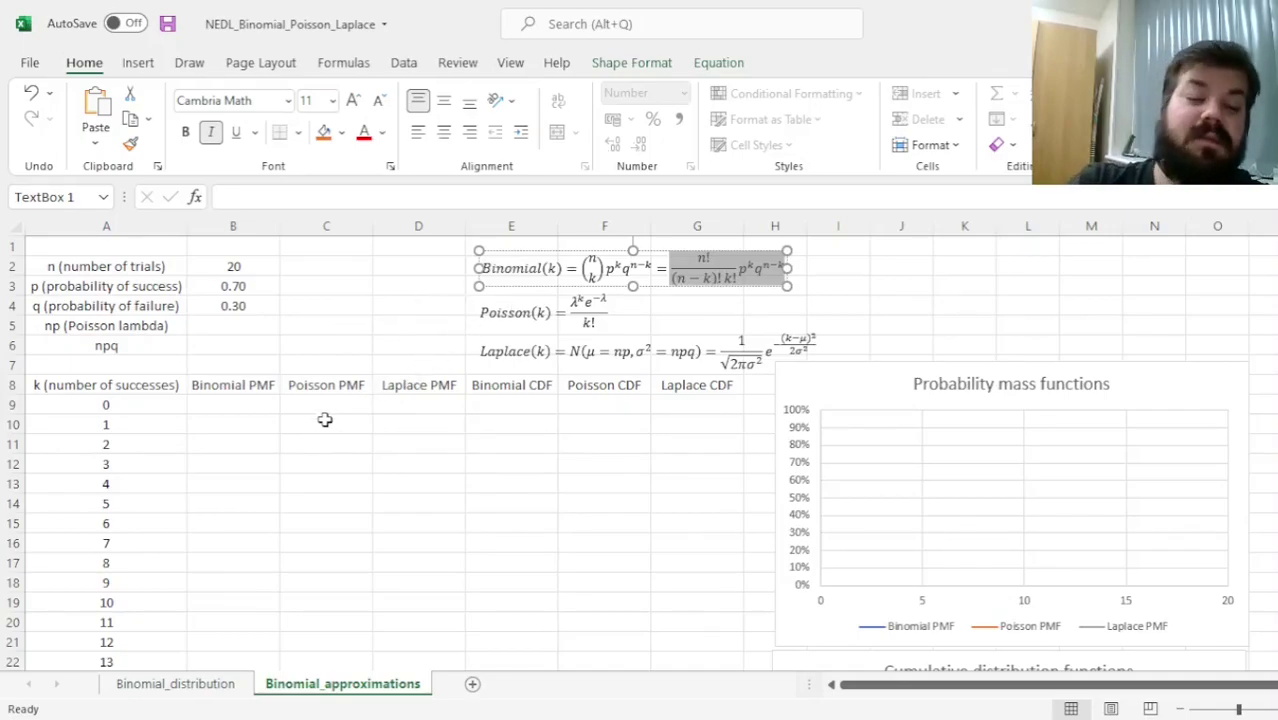
# Step: Begin the Binomial PMF formula in B9 with the factorial of the number of trials as numerator, =FACT(B$2)/(
pyautogui.click(248, 401)
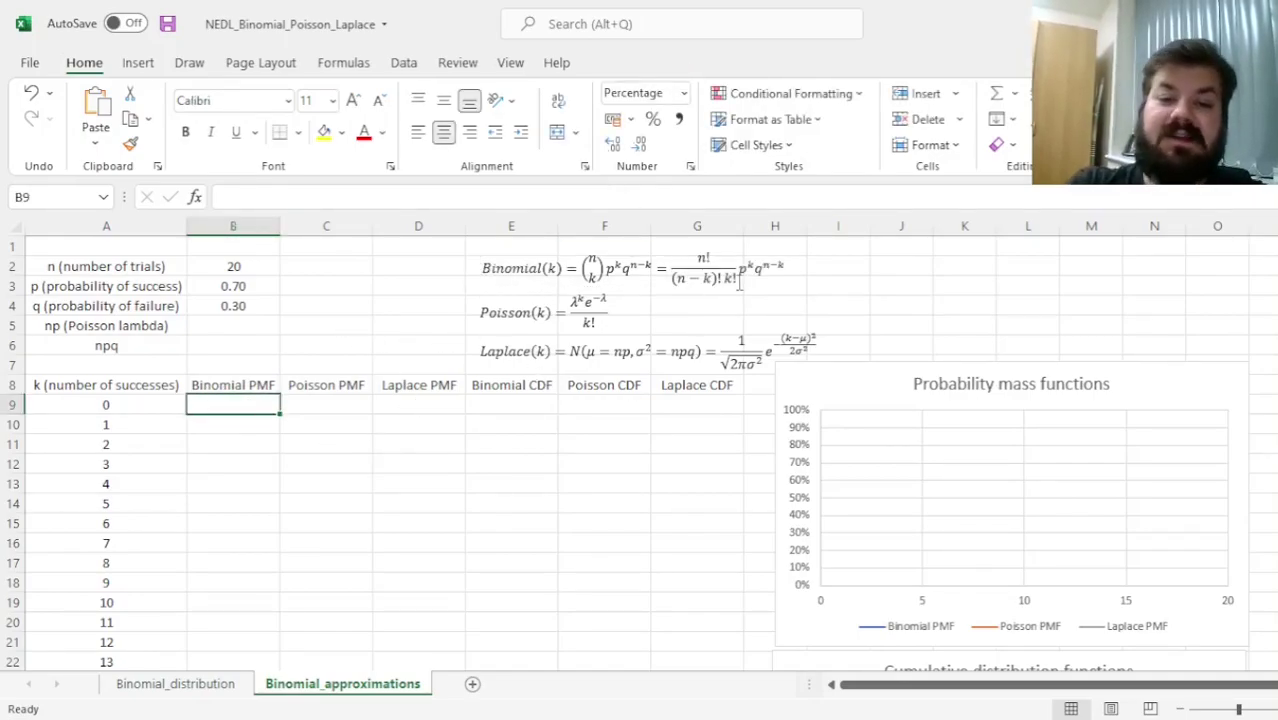
pyautogui.write('=')
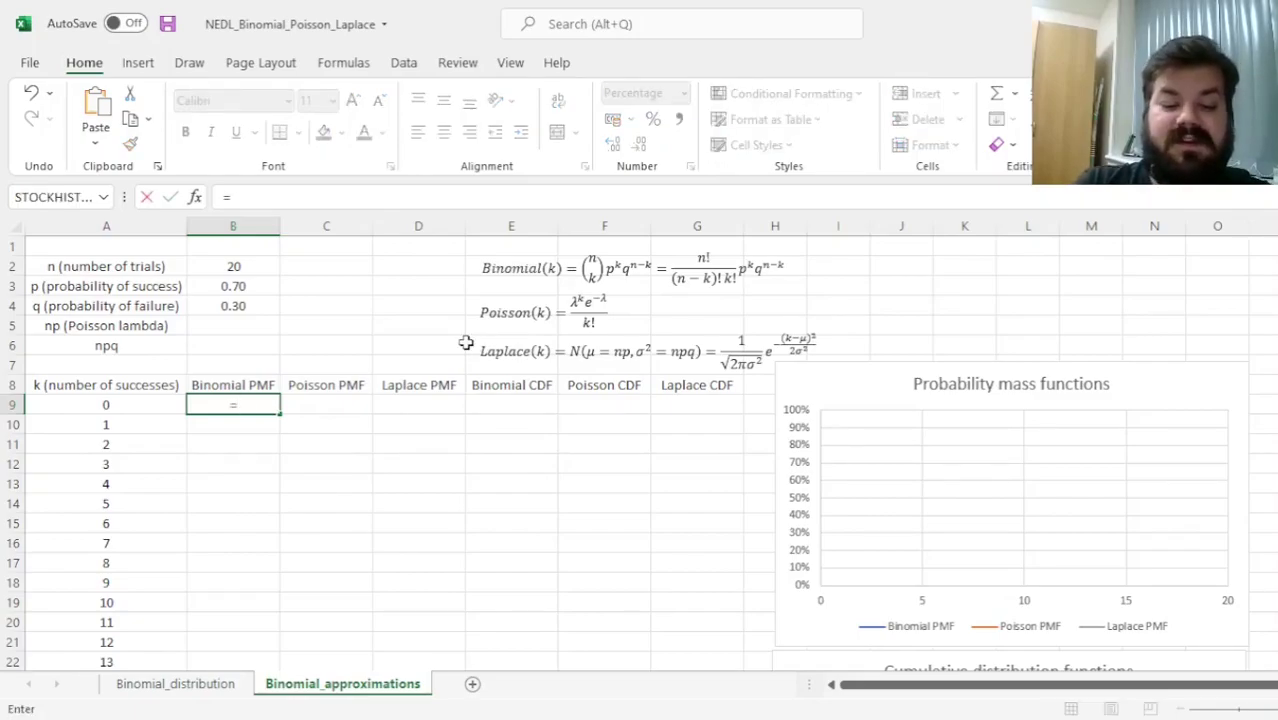
pyautogui.write('FACT(')
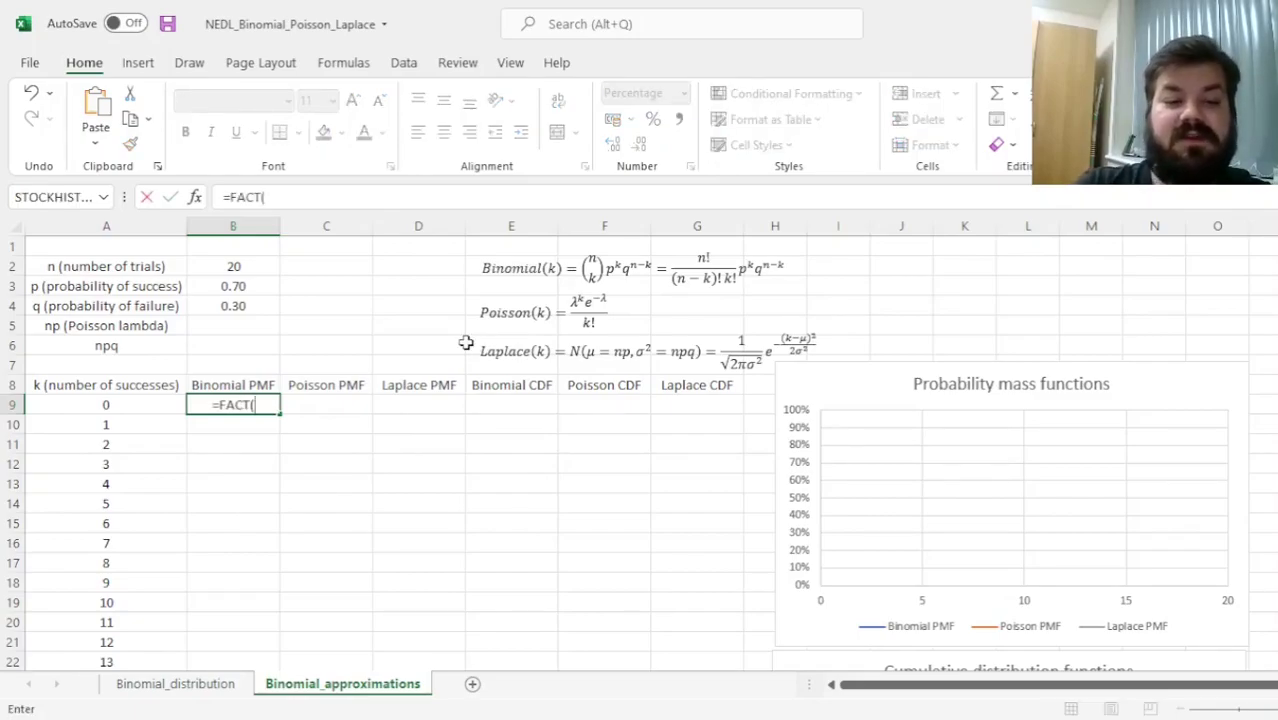
pyautogui.click(252, 266)
pyautogui.click(269, 405)
pyautogui.press('Left')
pyautogui.write('$2')
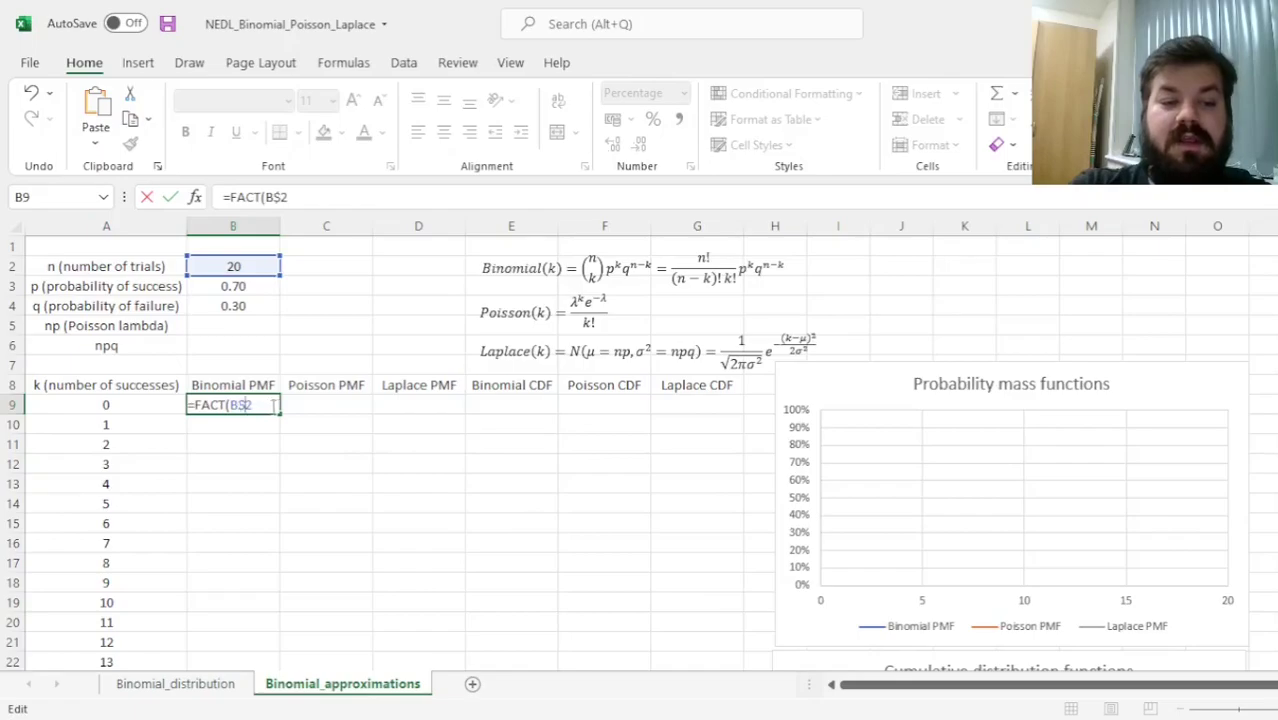
pyautogui.write(')/(')
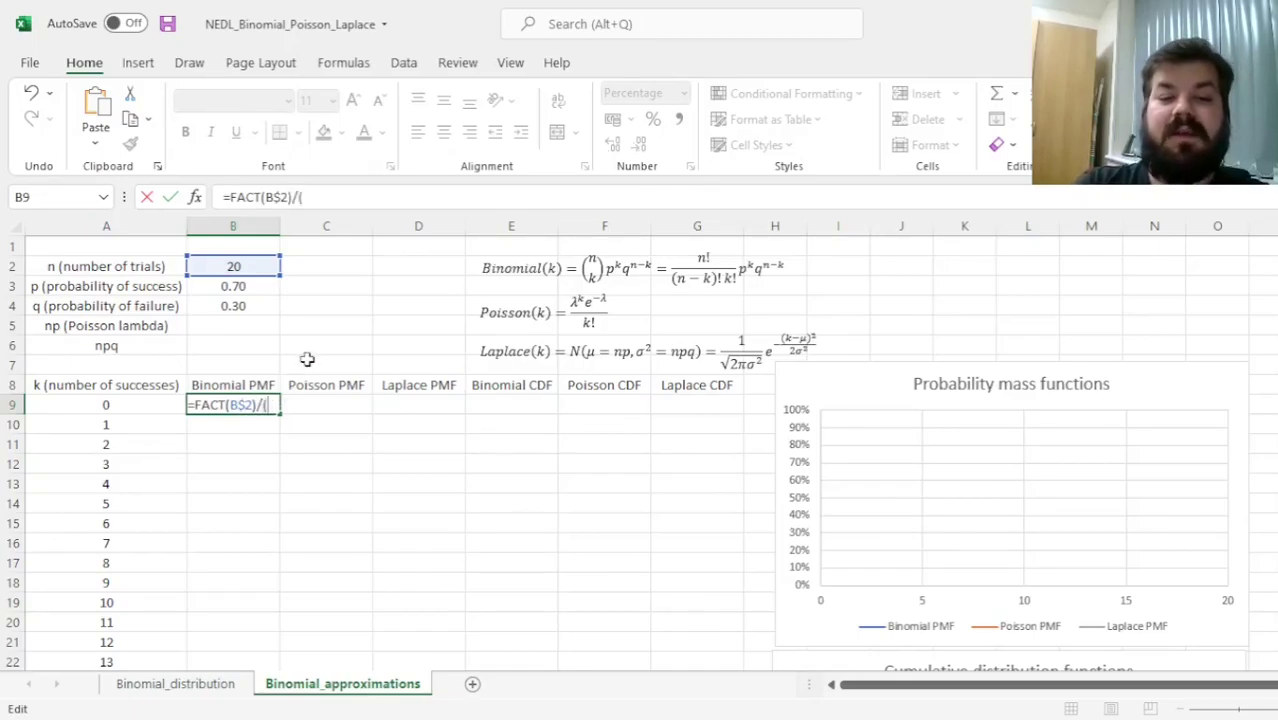
# Step: Complete the denominator of the B9 formula as FACT(B$2 - A9)*FACT(A9), closing its brackets
pyautogui.write('FACT(')
pyautogui.click(238, 266)
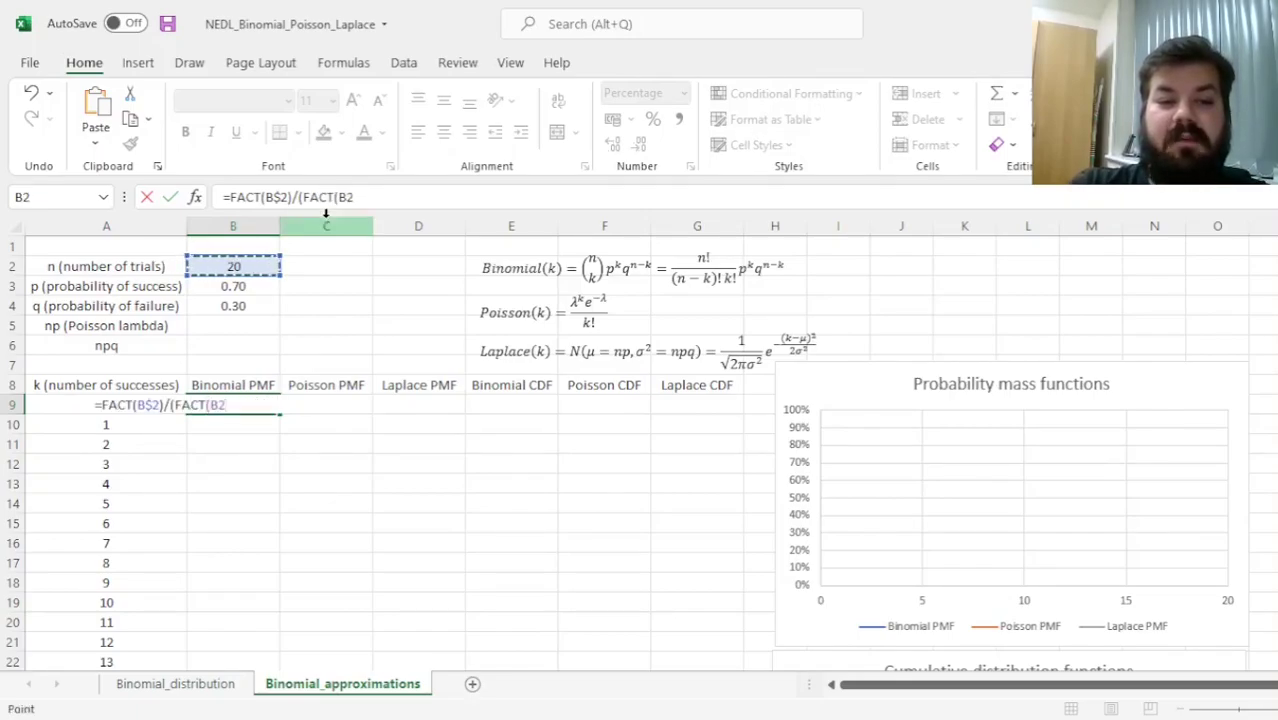
pyautogui.press('F4')
pyautogui.press('F4')
pyautogui.write('-')
pyautogui.click(132, 330)
pyautogui.press('Down')
pyautogui.press('Down')
pyautogui.press('Down')
pyautogui.press('Down')
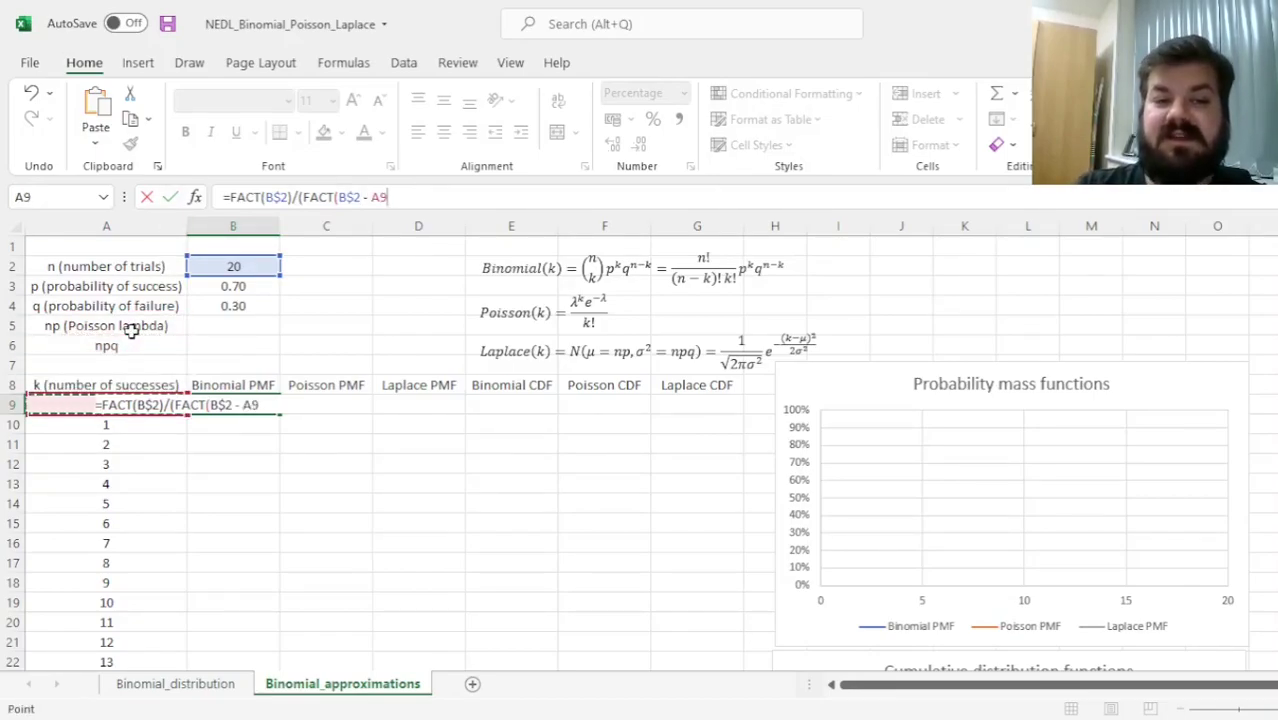
pyautogui.write(')*')
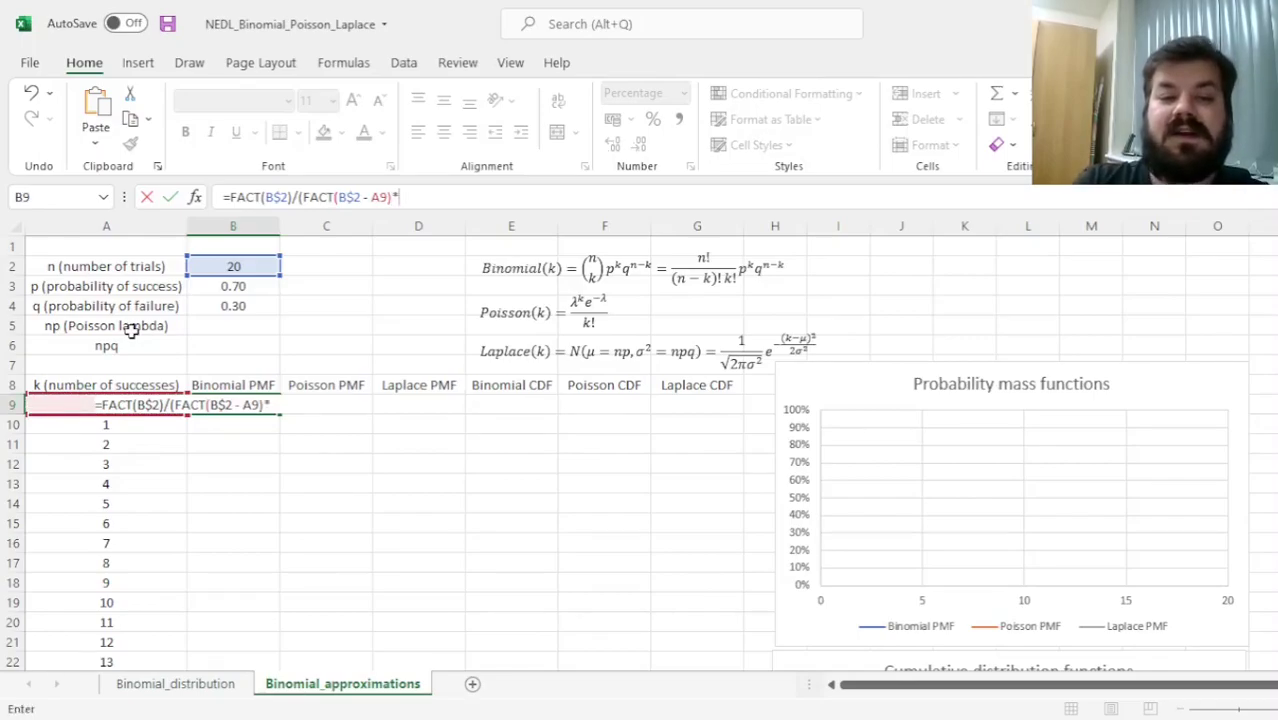
pyautogui.write('FACT(')
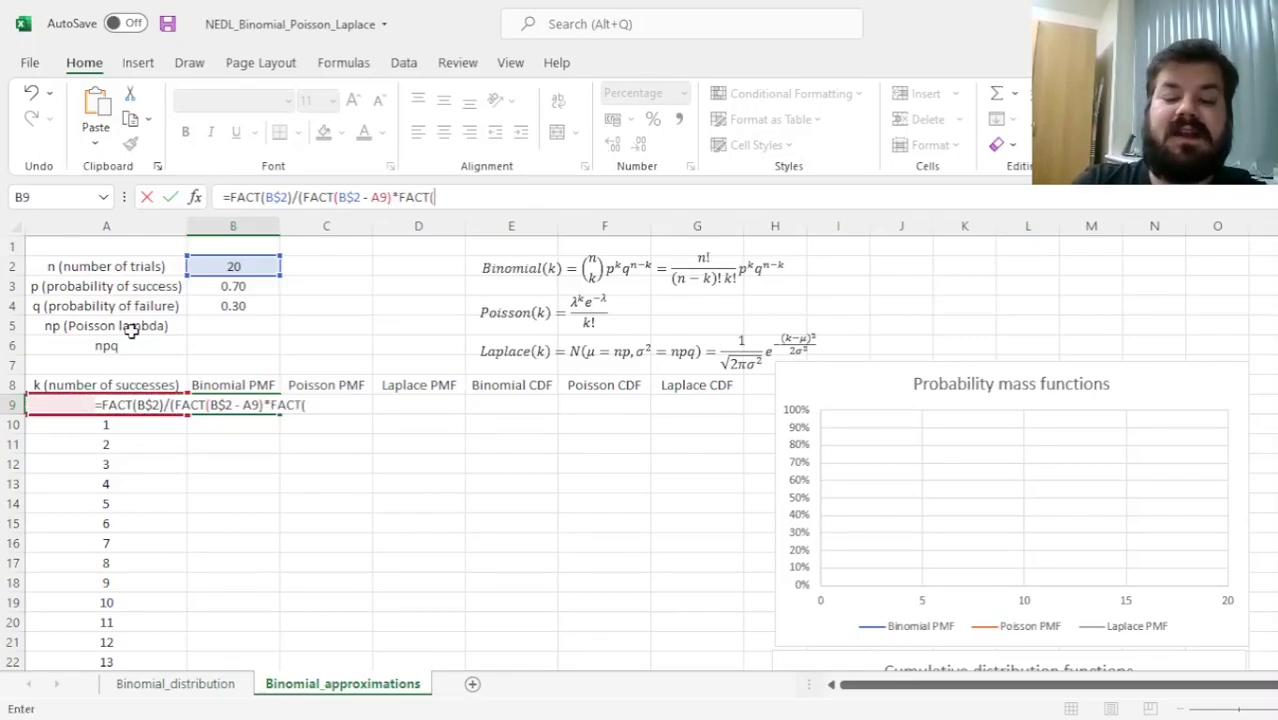
pyautogui.write('A9))')
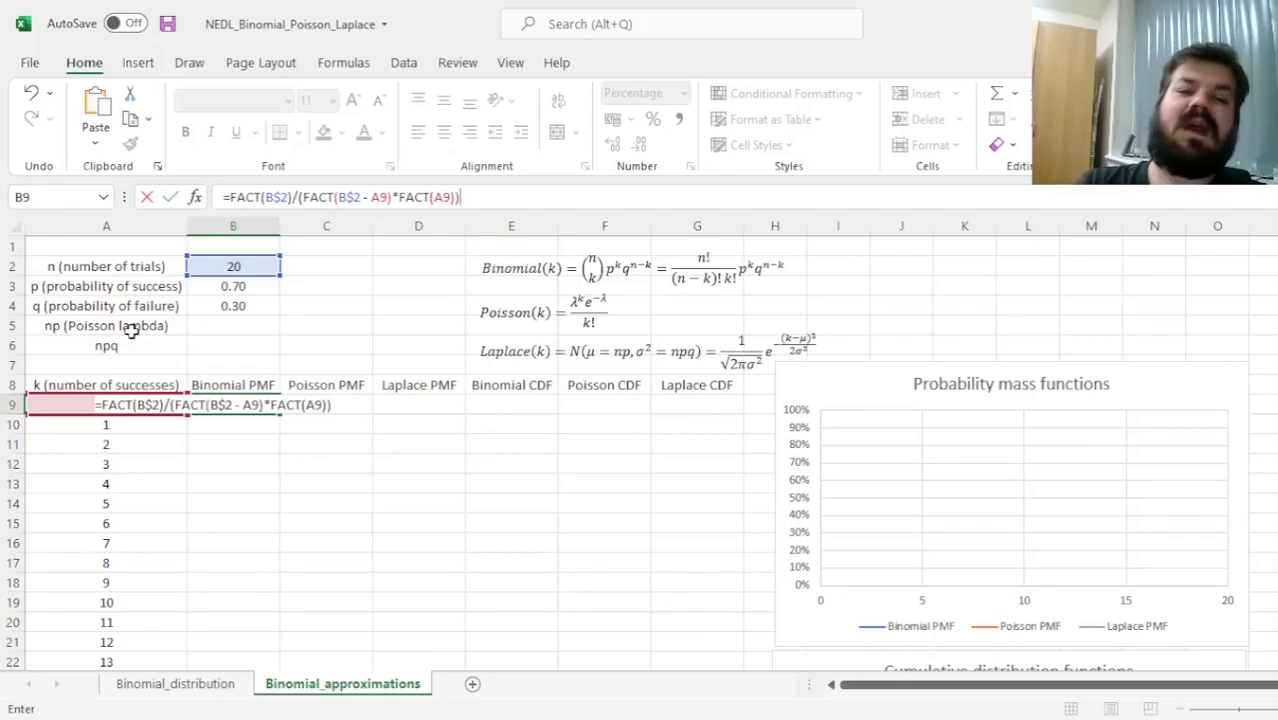
# Step: Multiply the B9 formula by the success probability raised to the number of successes, *B$3^A9
pyautogui.write('*')
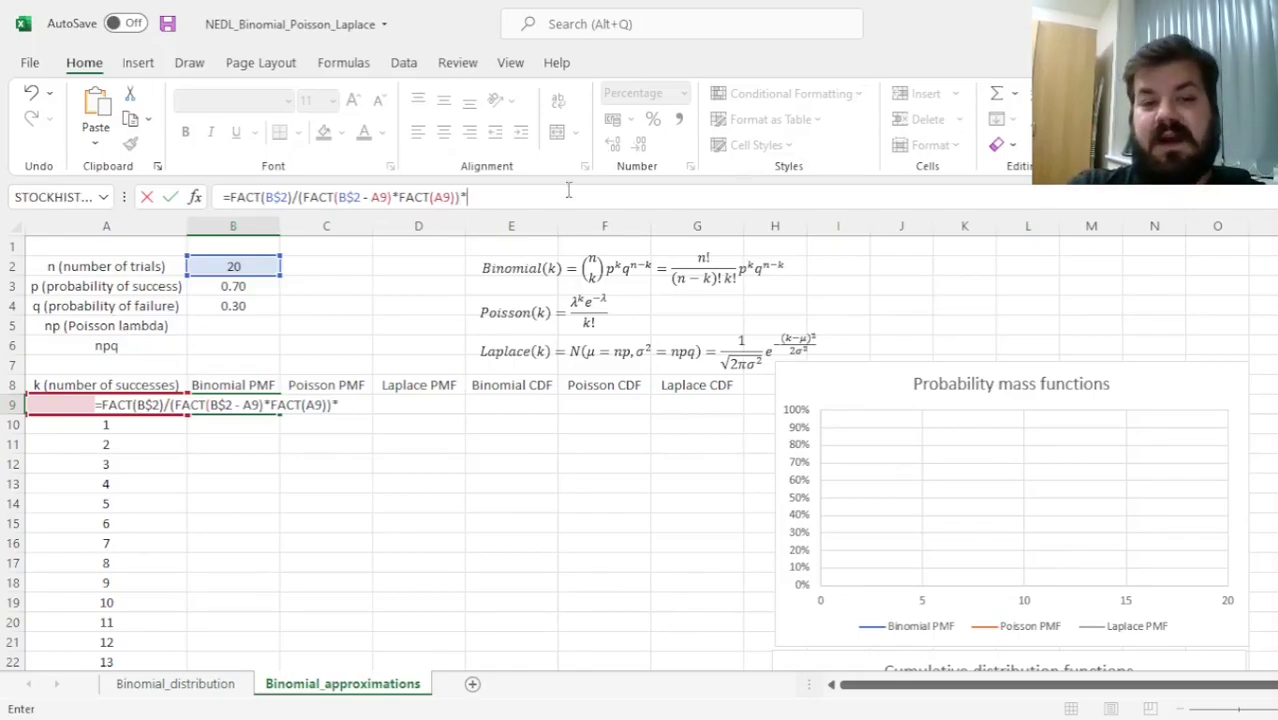
pyautogui.click(240, 286)
pyautogui.click(471, 199)
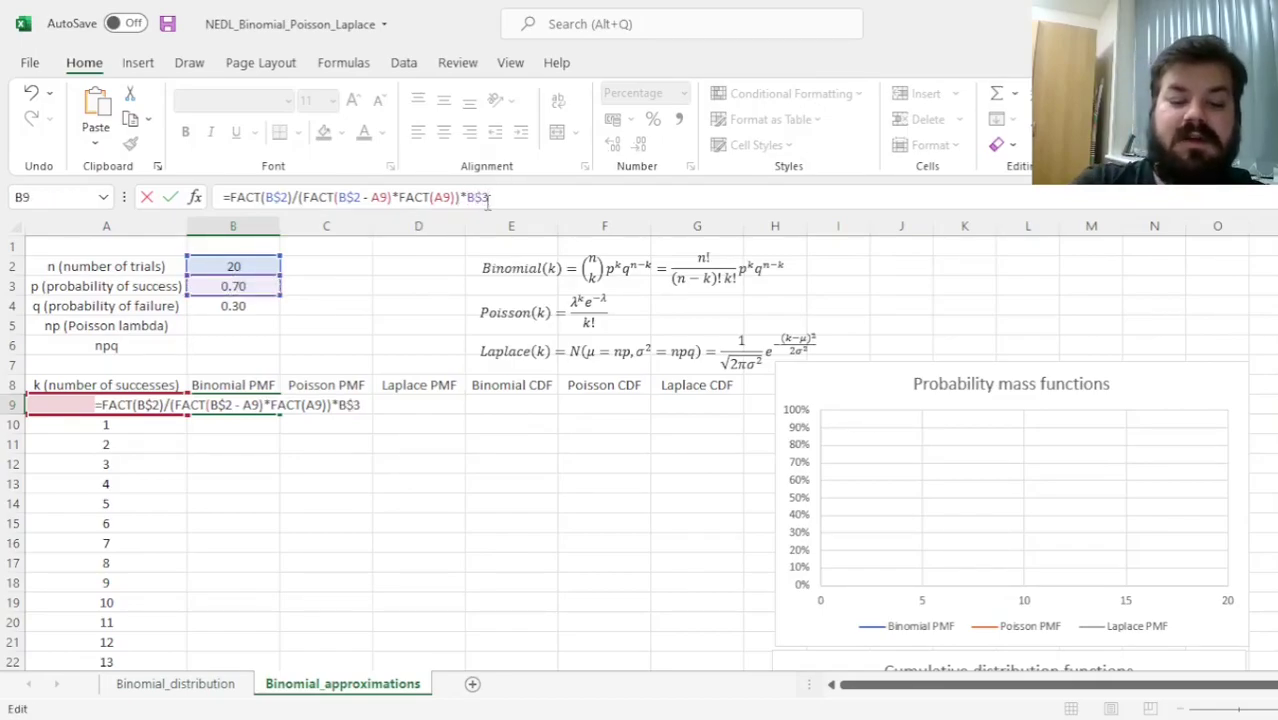
pyautogui.click(134, 325)
pyautogui.press('Down')
pyautogui.press('Down')
pyautogui.press('Down')
pyautogui.press('Down')
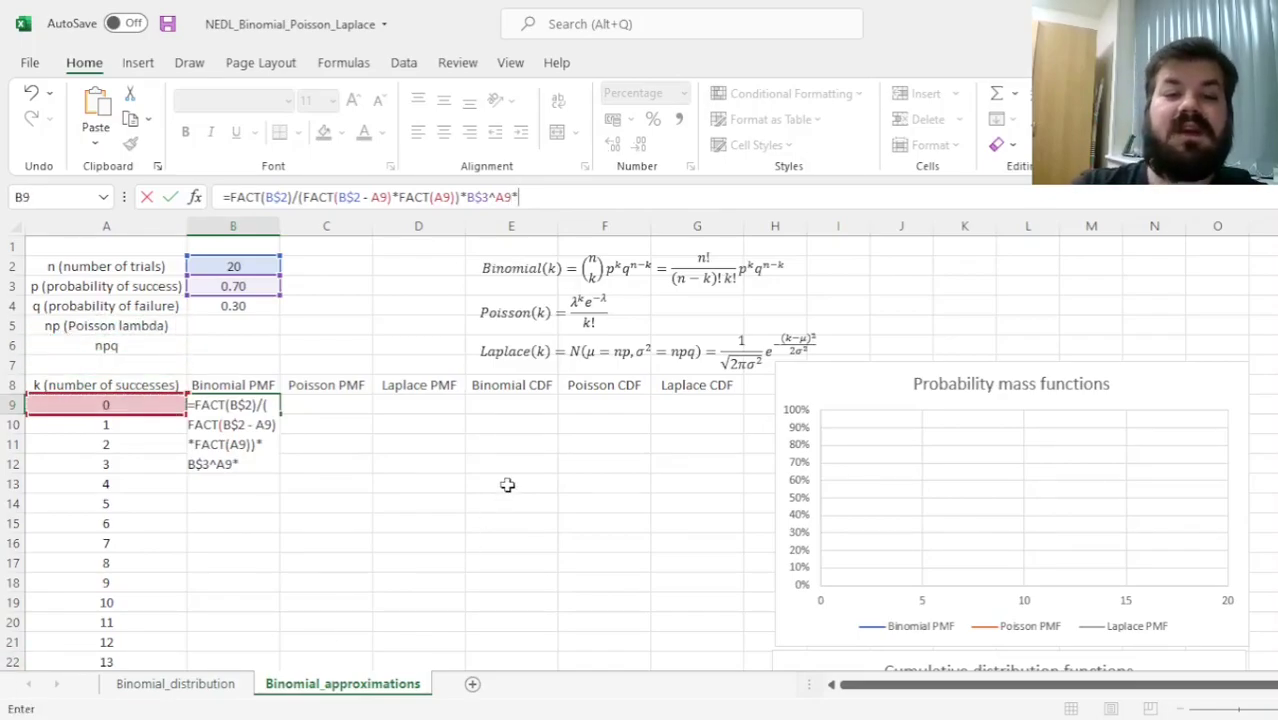
# Step: Finish the B9 formula with the failure probability term *B$4^(B$2-A9) and enter it
pyautogui.click(232, 306)
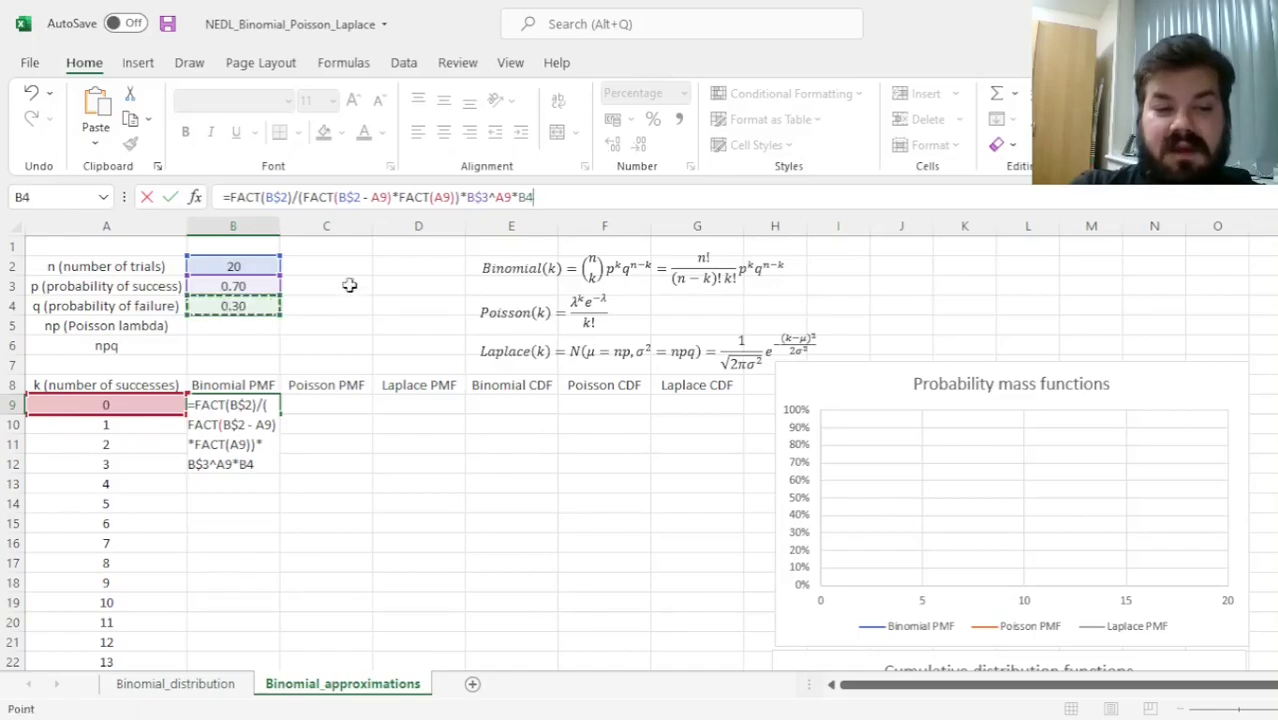
pyautogui.click(529, 197)
pyautogui.write('$4')
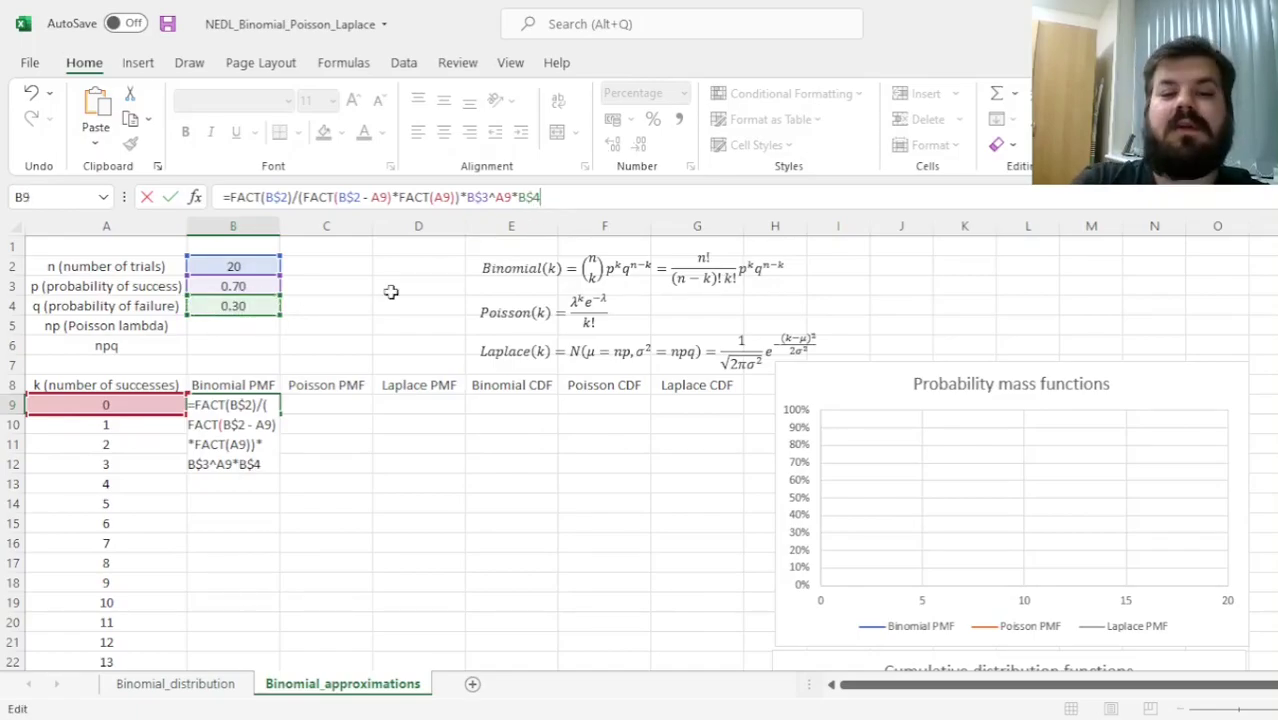
pyautogui.write('^(')
pyautogui.click(233, 266)
pyautogui.click(573, 199)
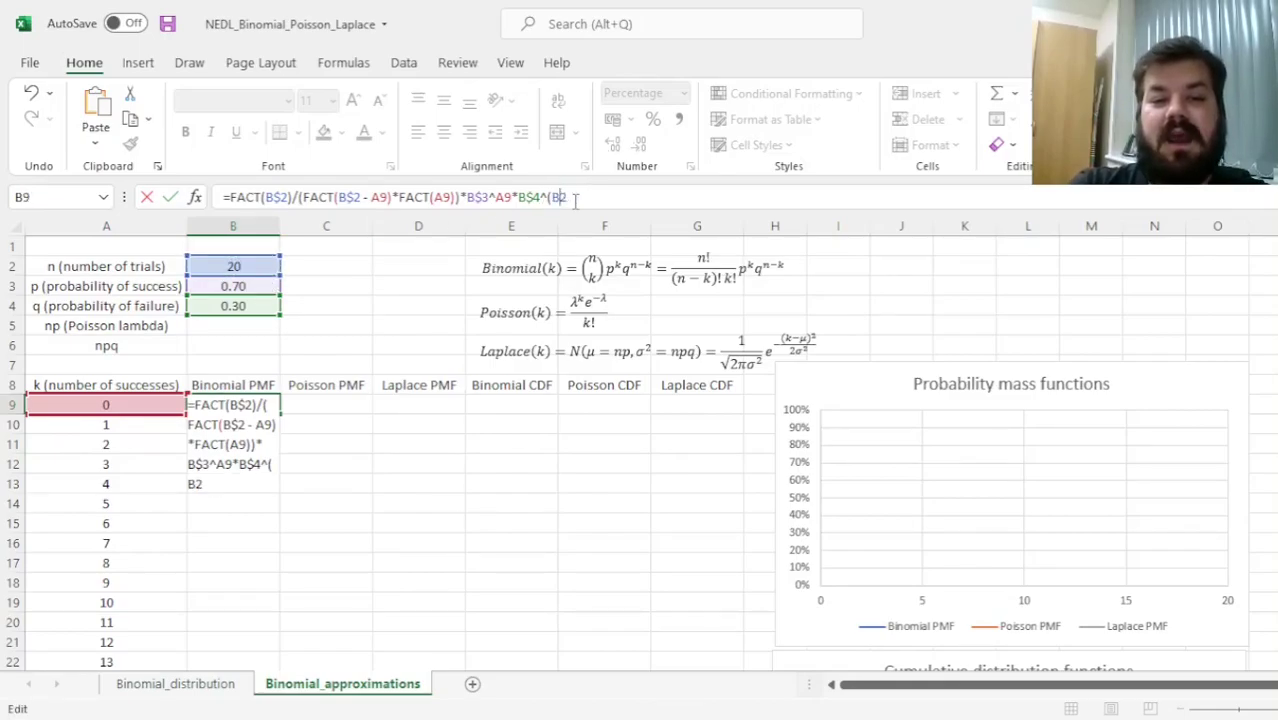
pyautogui.press('F4')
pyautogui.press('F4')
pyautogui.click(106, 405)
pyautogui.write('))')
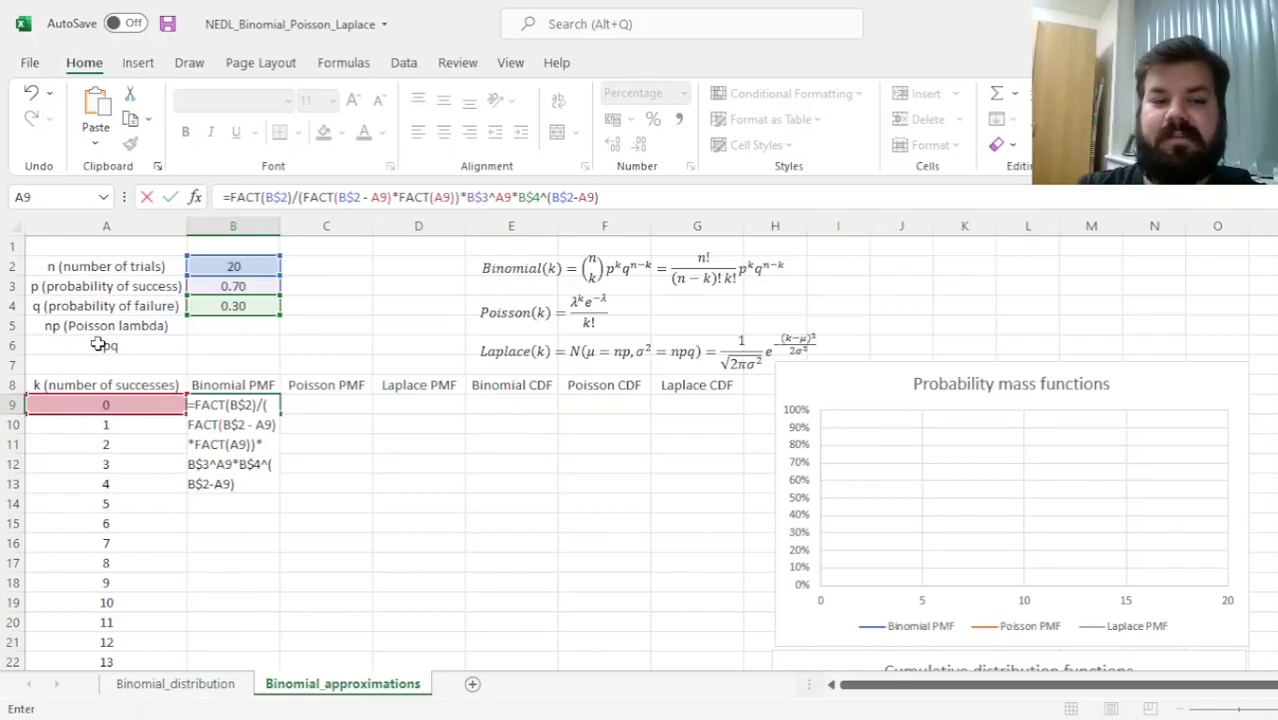
pyautogui.hotkey('ctrl', 'Return')
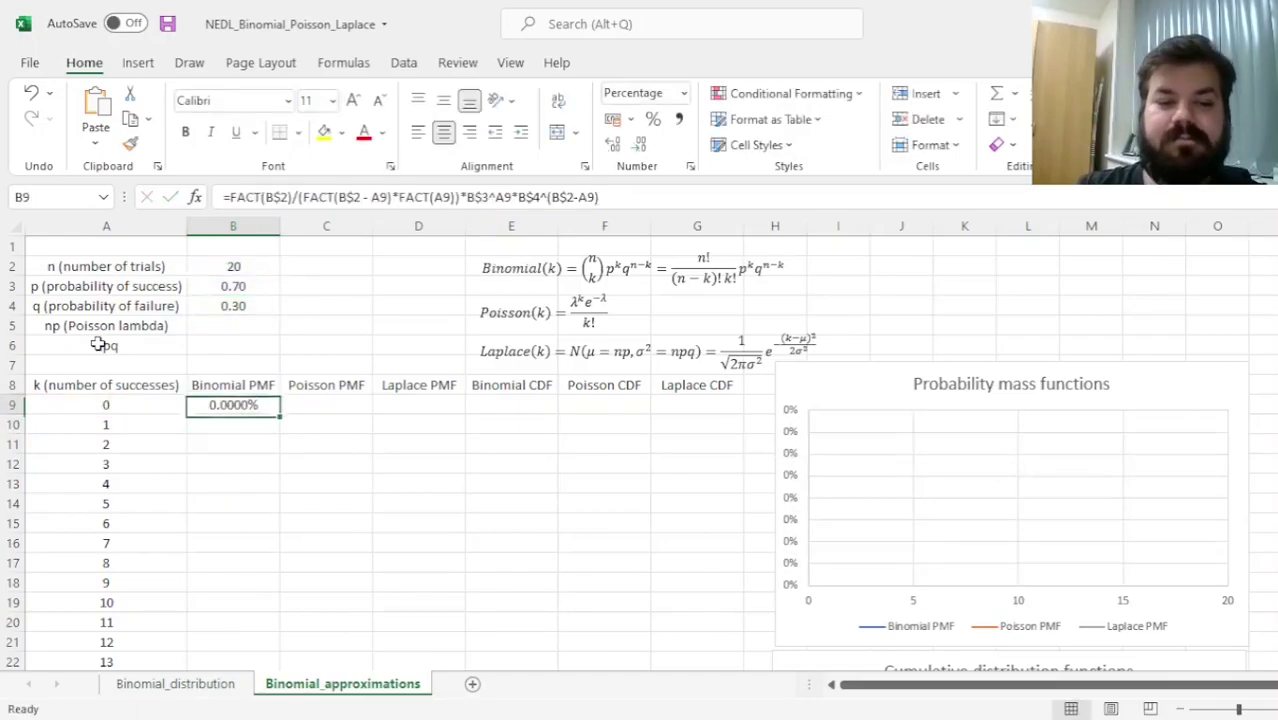
# Step: Fill the Binomial PMF formula down for all successes from 0 to 20 and check the row for 14 successes
pyautogui.doubleClick(279, 410)
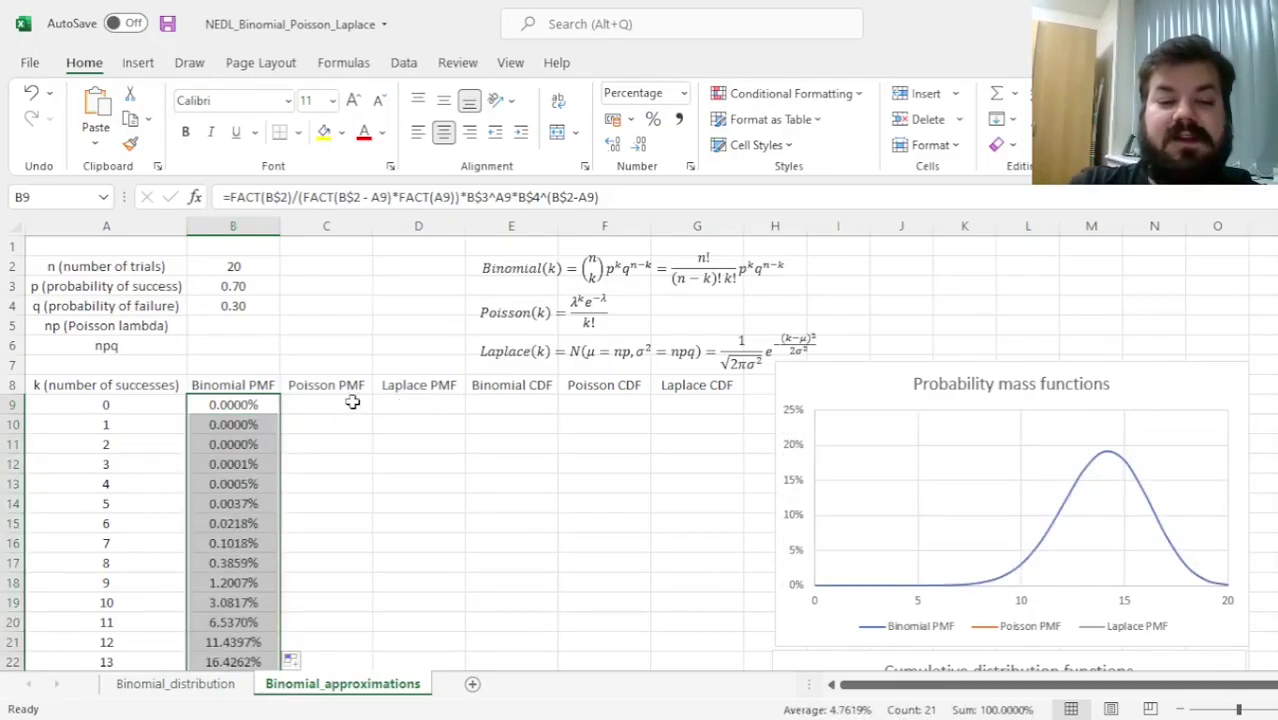
pyautogui.scroll(-4, 335, 385)
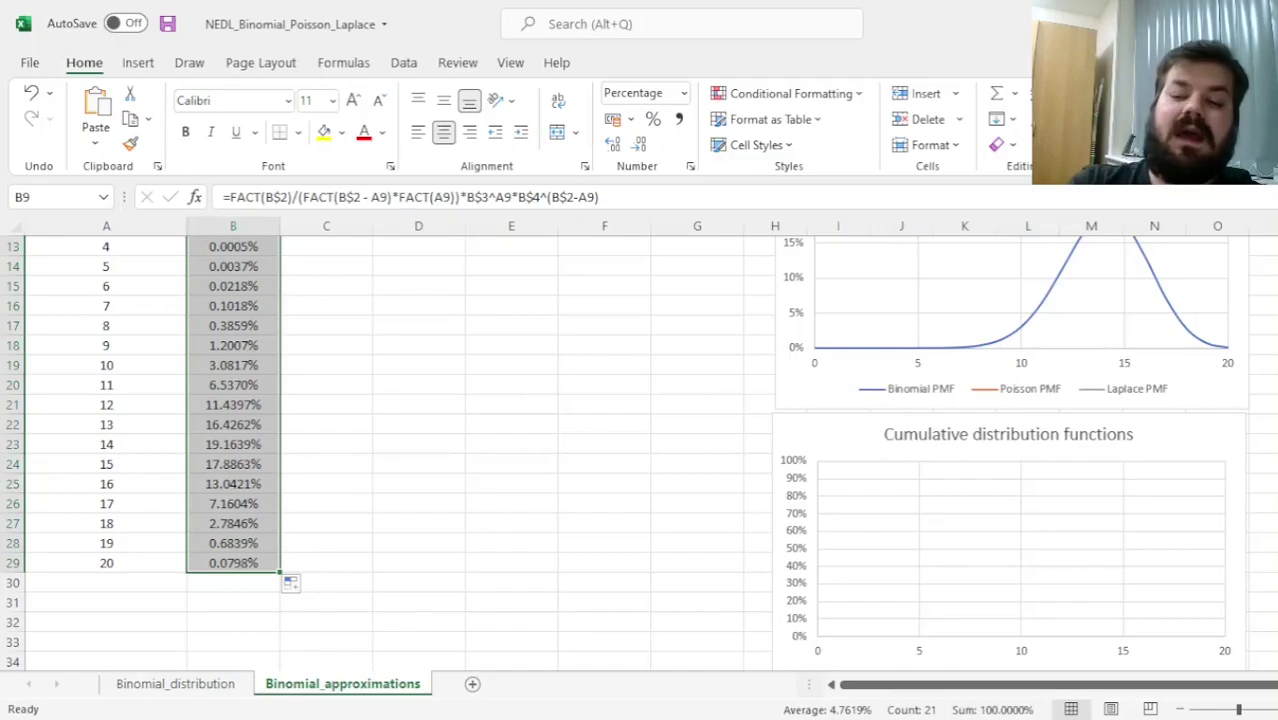
pyautogui.scroll(4, 404, 442)
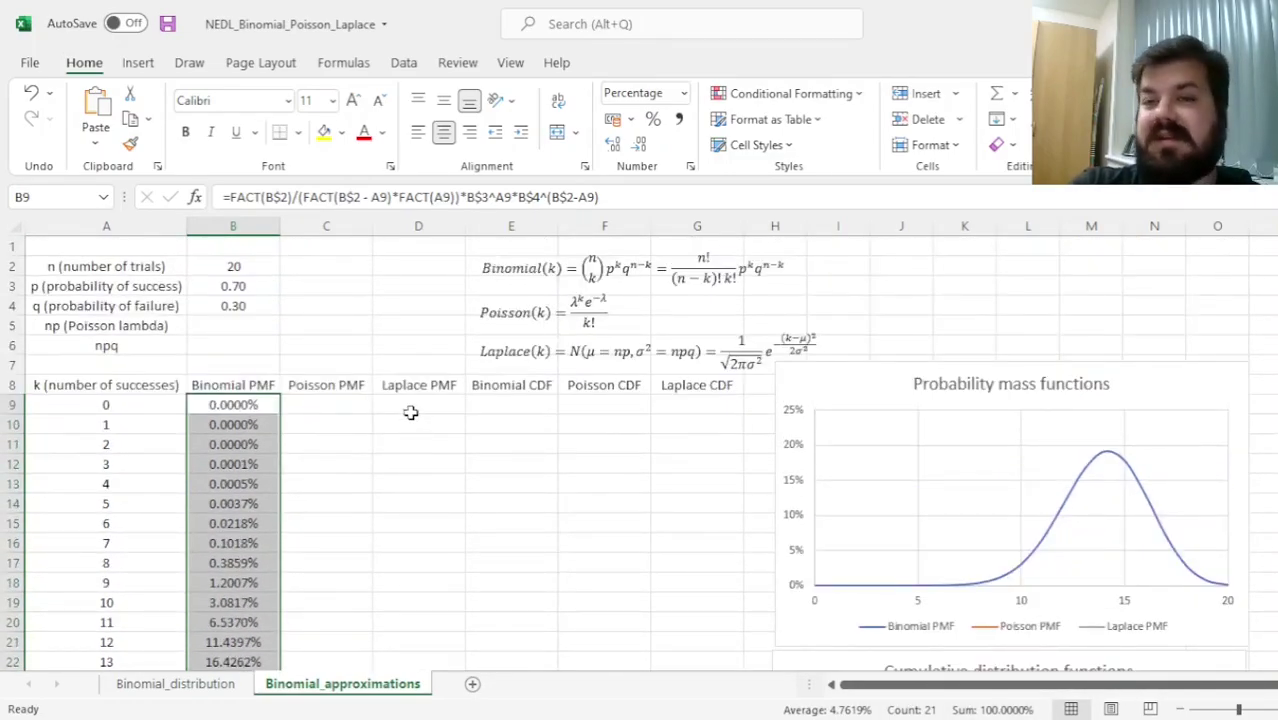
pyautogui.scroll(-2, 405, 405)
pyautogui.scroll(-1, 405, 405)
pyautogui.moveTo(136, 503); pyautogui.dragTo(252, 506)
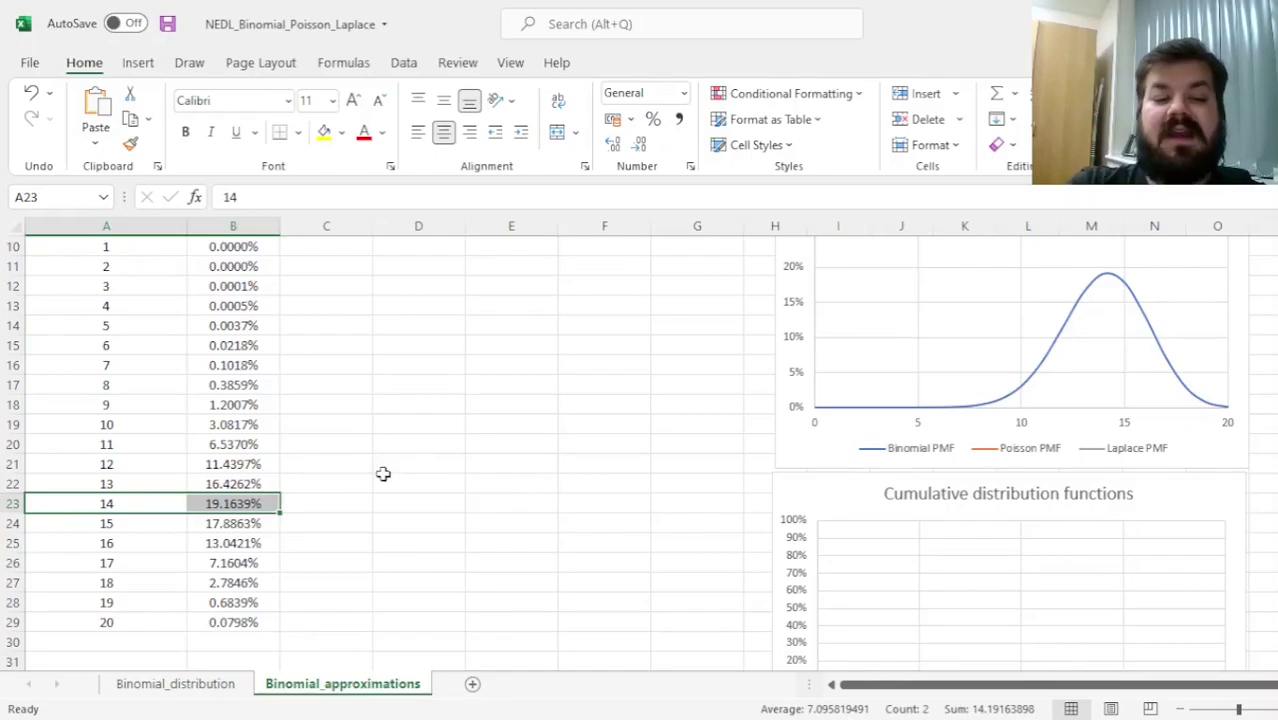
# Step: Compute the Poisson lambda np in B5 as the number of trials times the success probability, =B2*B3
pyautogui.scroll(3, 278, 341)
pyautogui.click(254, 325)
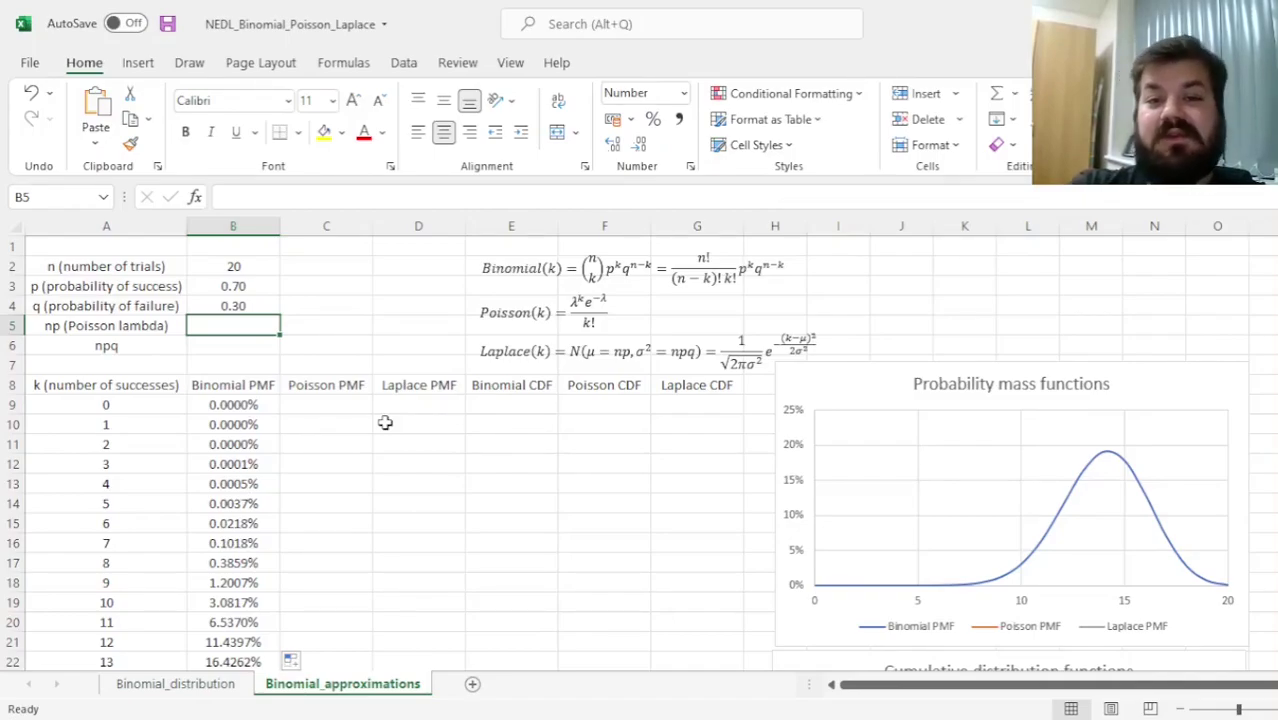
pyautogui.write('=')
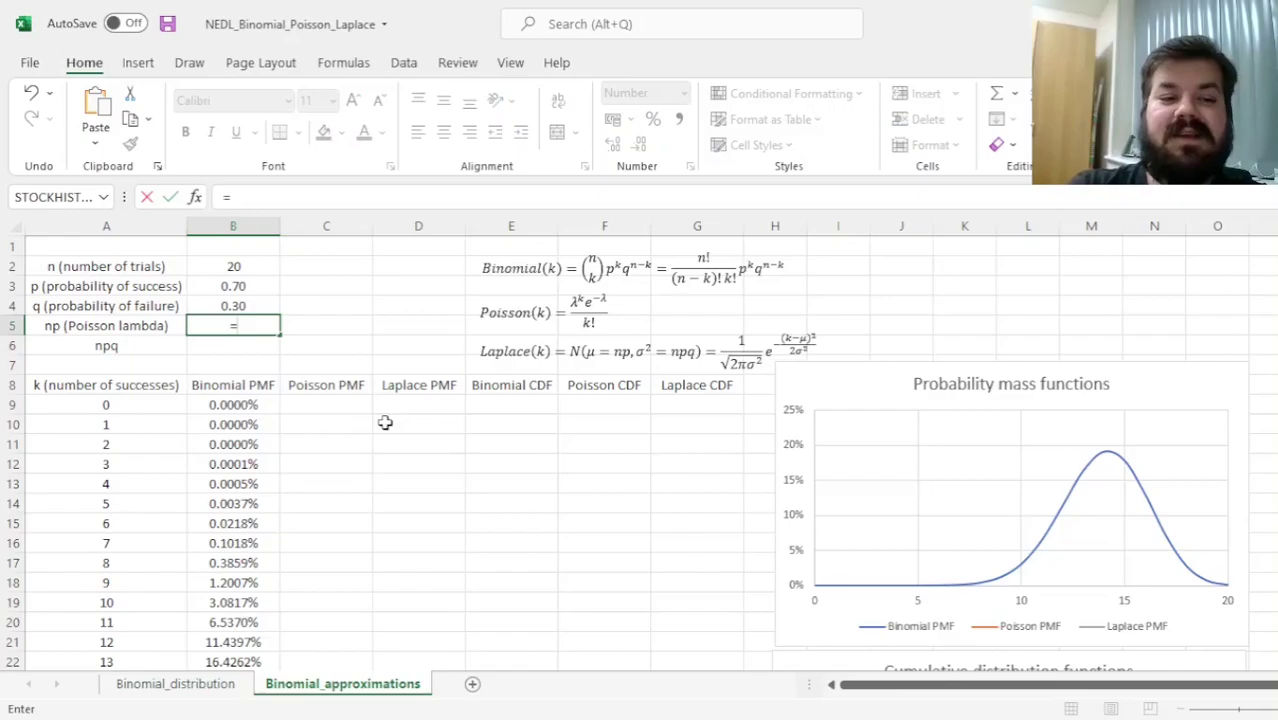
pyautogui.click(234, 265)
pyautogui.write('*')
pyautogui.click(221, 286)
pyautogui.press('Return')
pyautogui.press('Up')
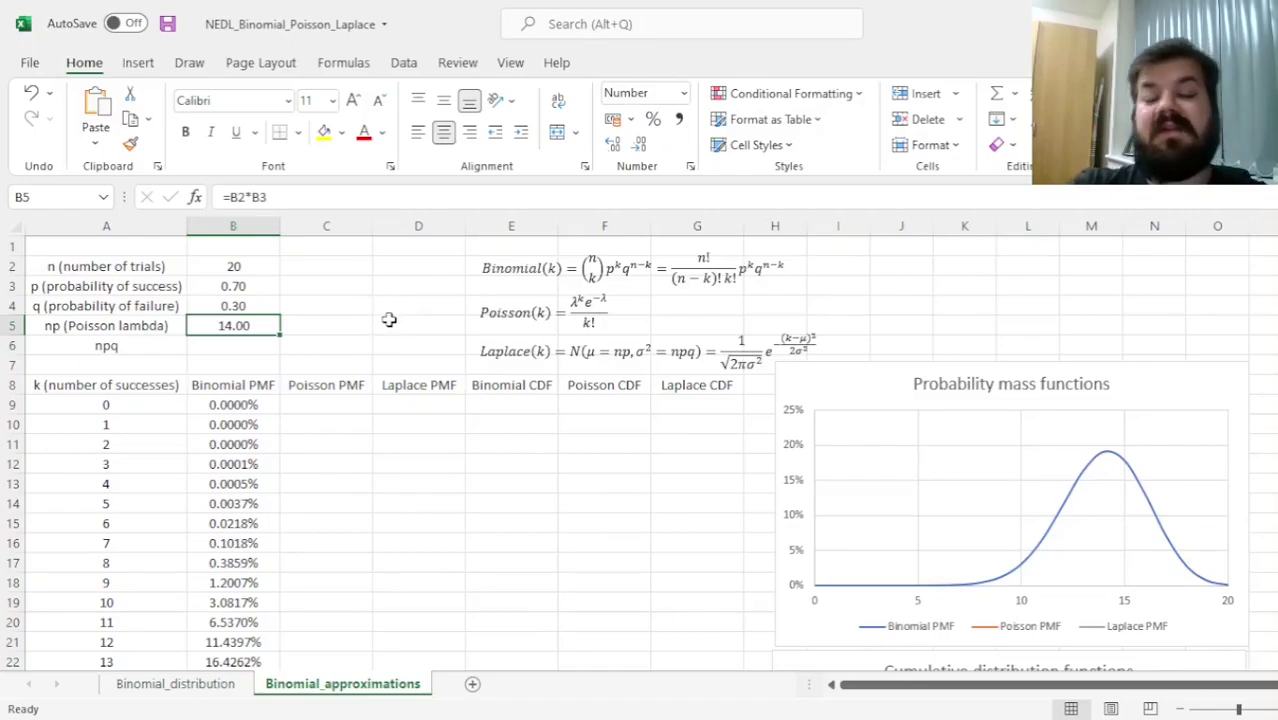
# Step: Compute npq in B6 as trials times success probability times failure probability, =B2*B3*B4
pyautogui.click(229, 345)
pyautogui.write('=')
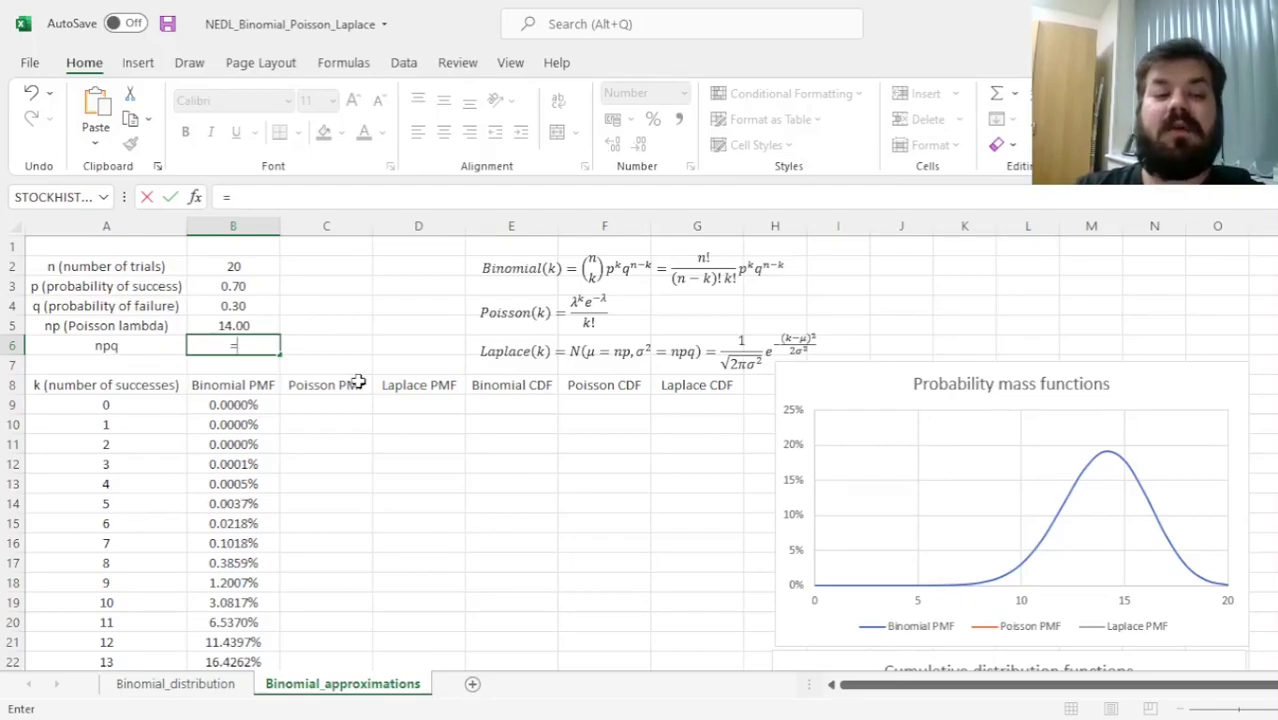
pyautogui.press('Up')
pyautogui.press('Up')
pyautogui.press('Up')
pyautogui.press('Up')
pyautogui.write('*')
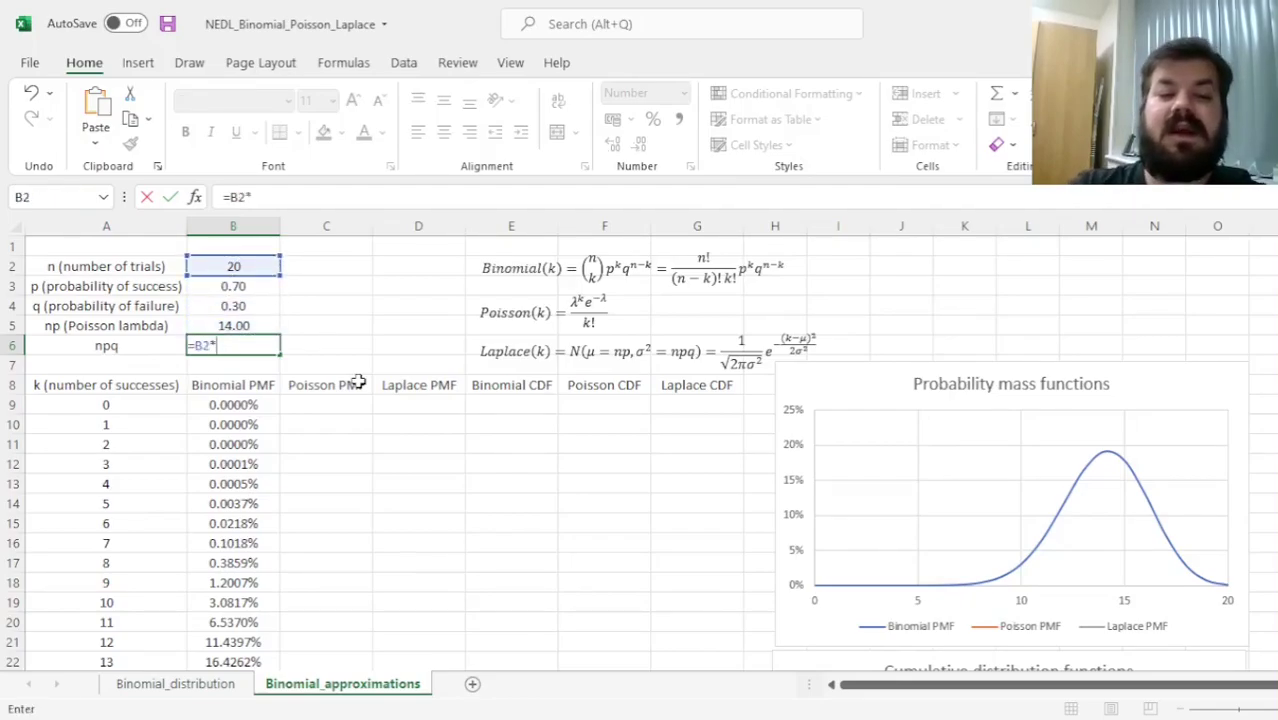
pyautogui.click(255, 288)
pyautogui.write('*')
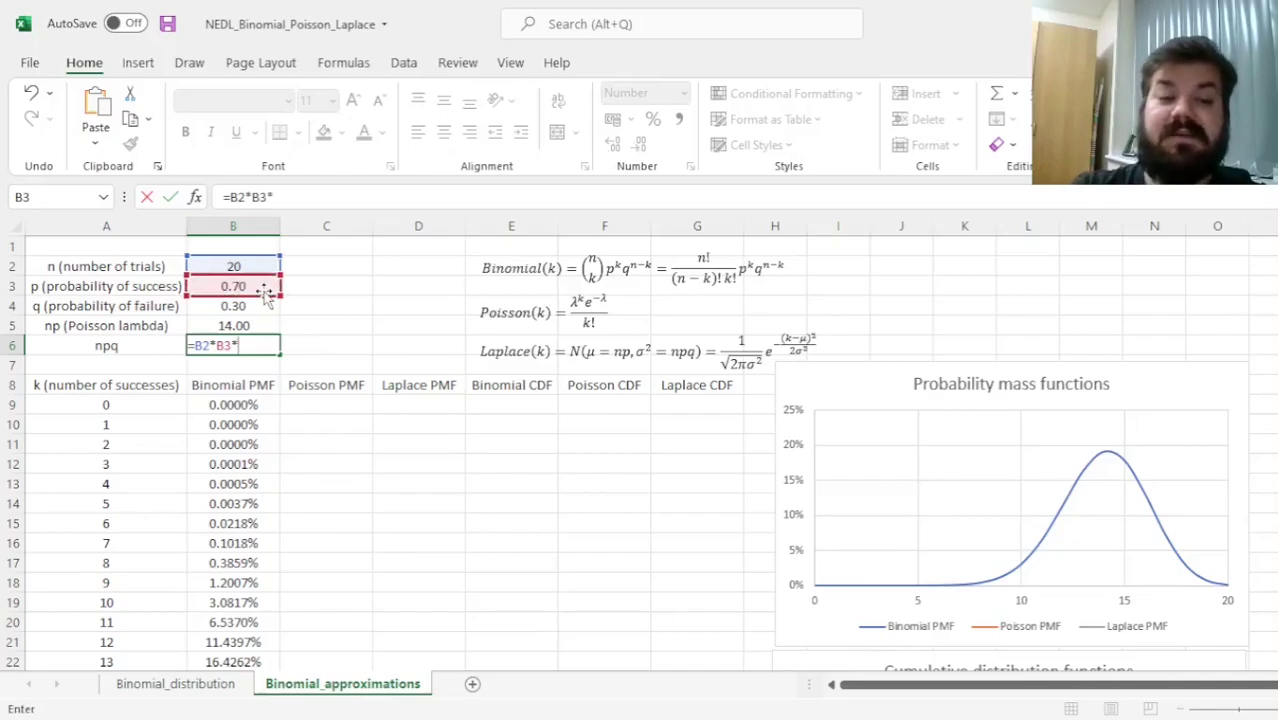
pyautogui.click(249, 305)
pyautogui.hotkey('ctrl', 'Return')
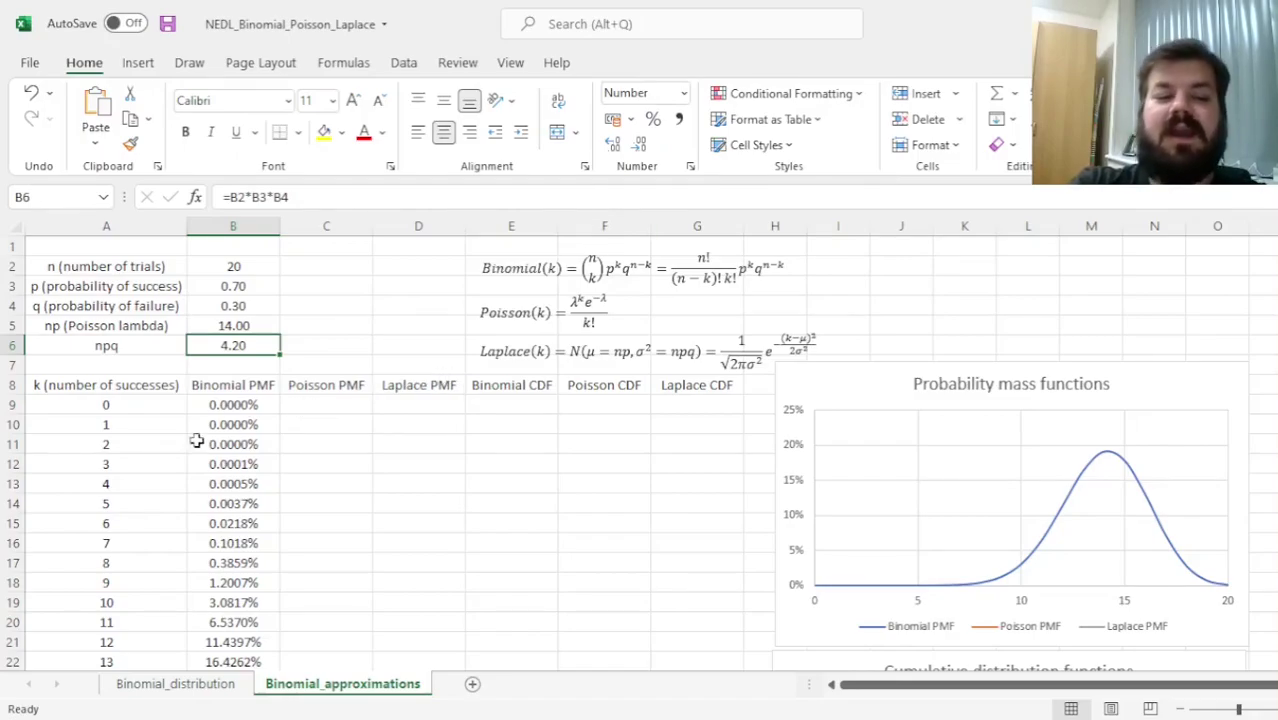
pyautogui.scroll(-6, 237, 397)
pyautogui.scroll(6, 257, 337)
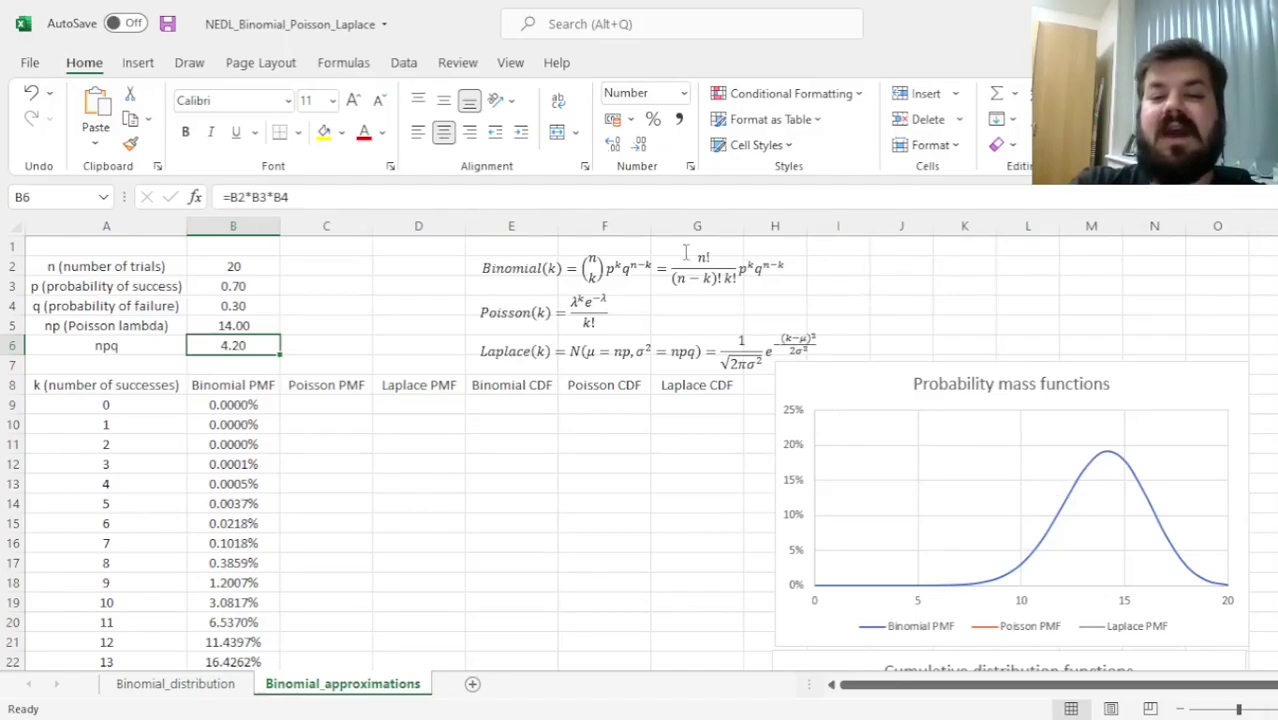
# Step: Test the factorial function on a large number by entering =FACT(170) in the empty cell J2
pyautogui.click(909, 266)
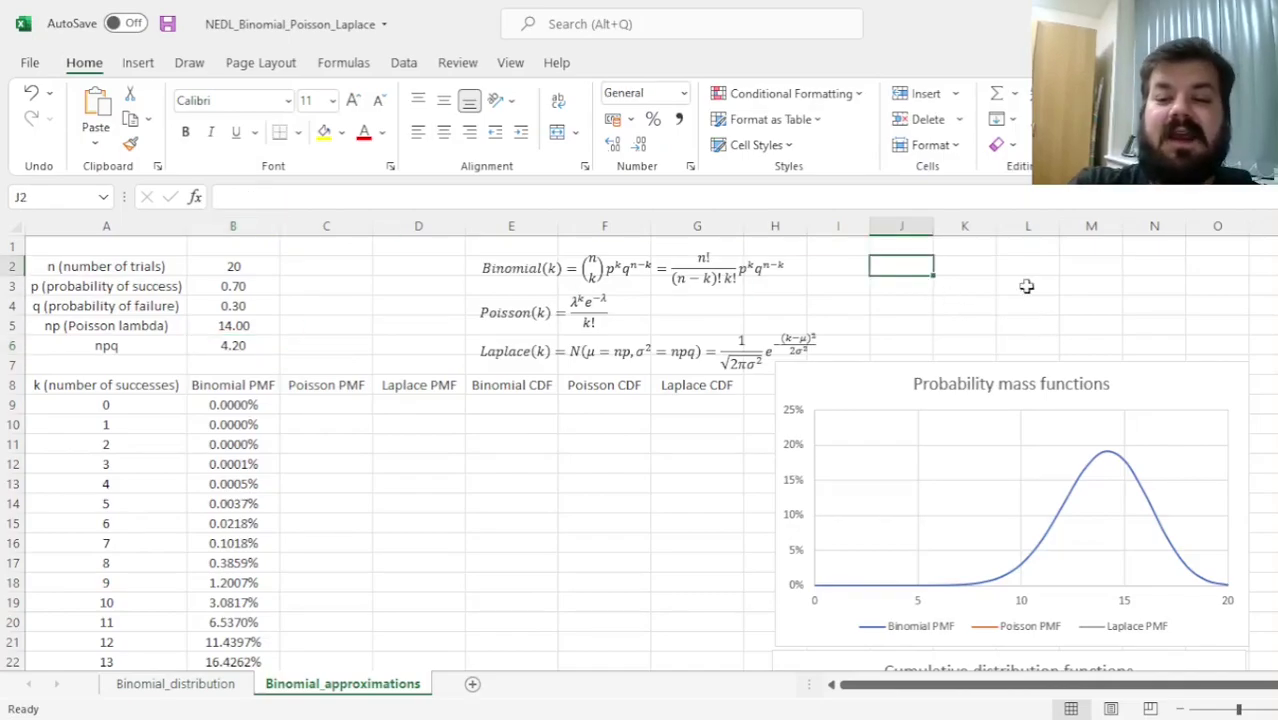
pyautogui.write('=FACT(')
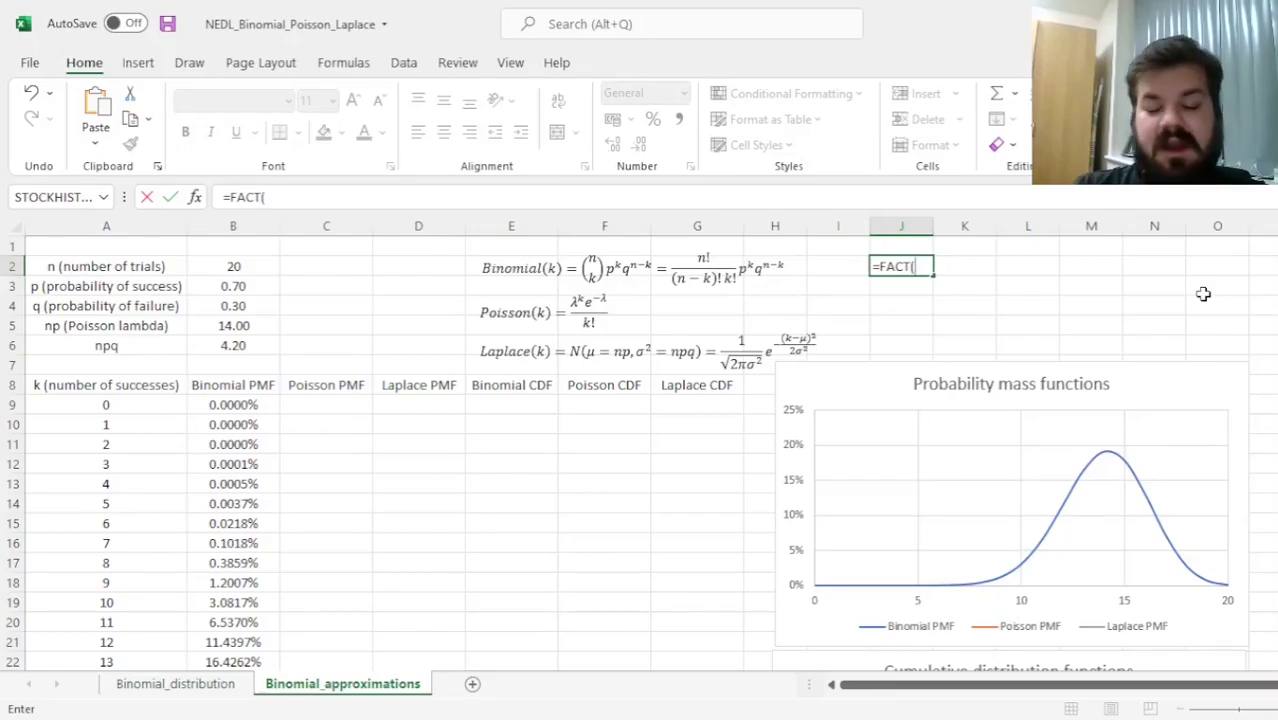
pyautogui.write('170)')
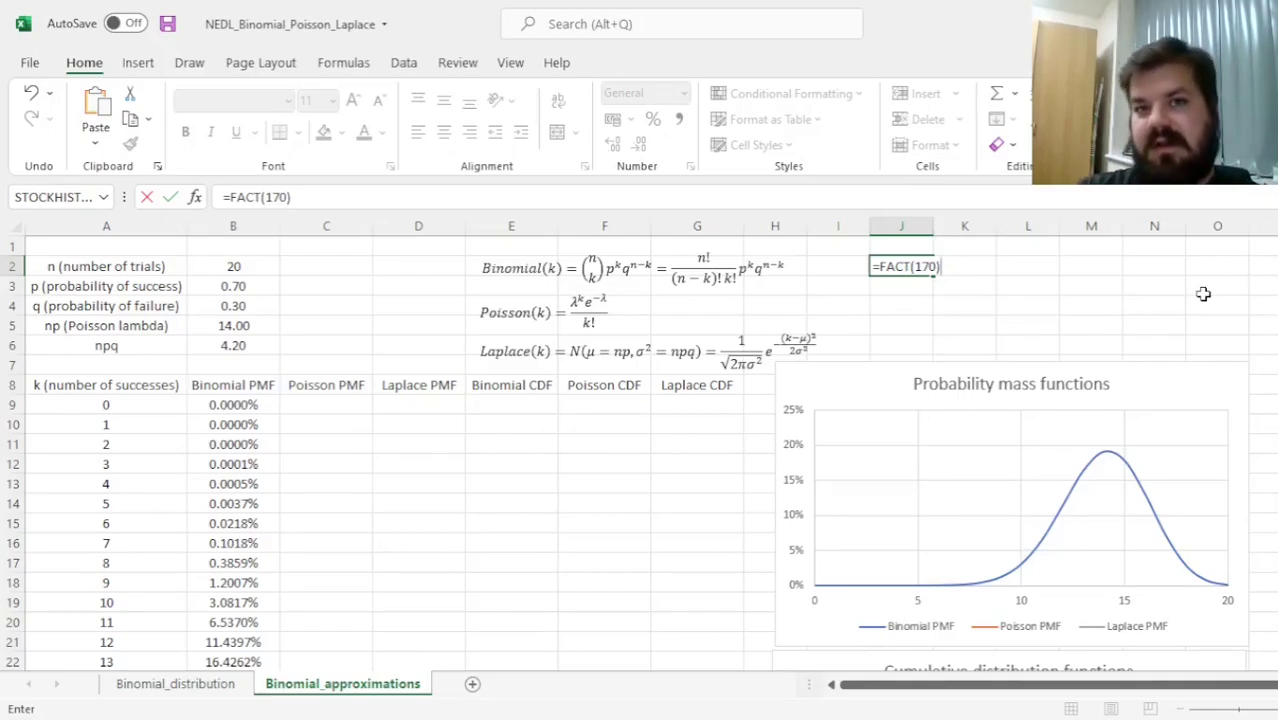
pyautogui.hotkey('ctrl', 'Return')
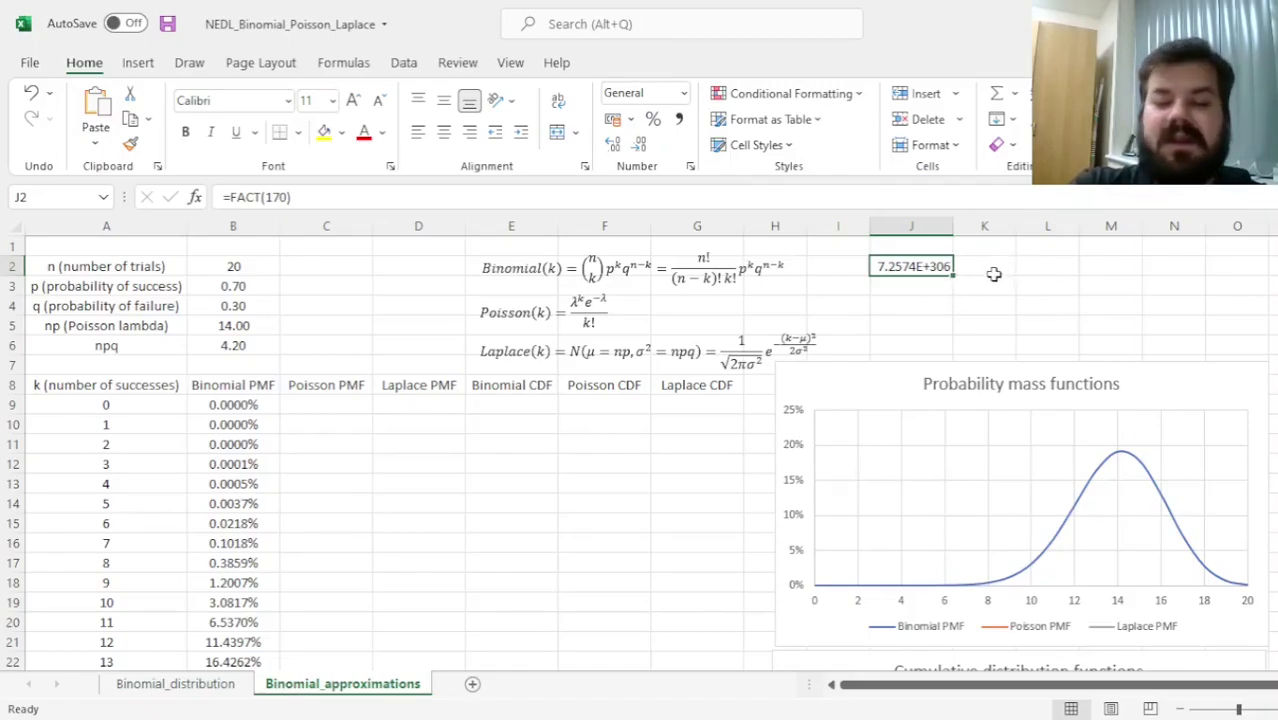
# Step: Change the factorial test in J2 to =FACT(171), check the result and clear the cell
pyautogui.doubleClick(916, 267)
pyautogui.press('Right')
pyautogui.press('Right')
pyautogui.press('Right')
pyautogui.press('BackSpace')
pyautogui.write('1')
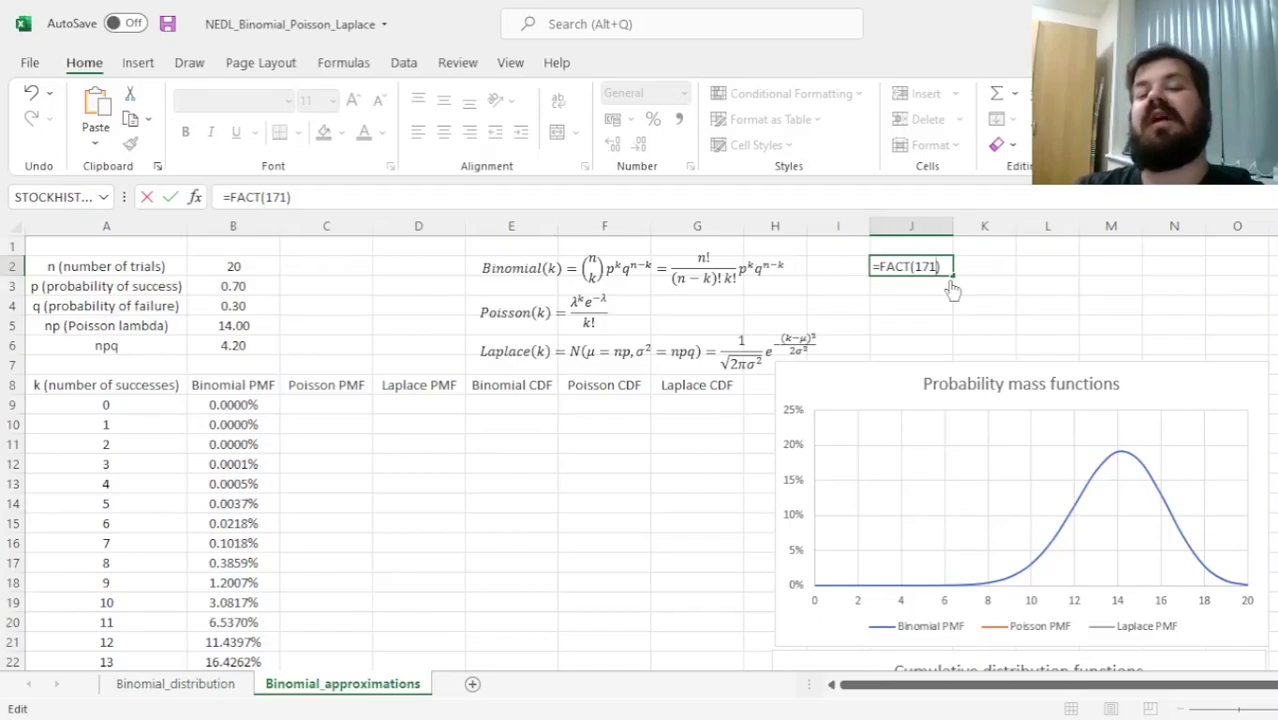
pyautogui.hotkey('ctrl', 'Return')
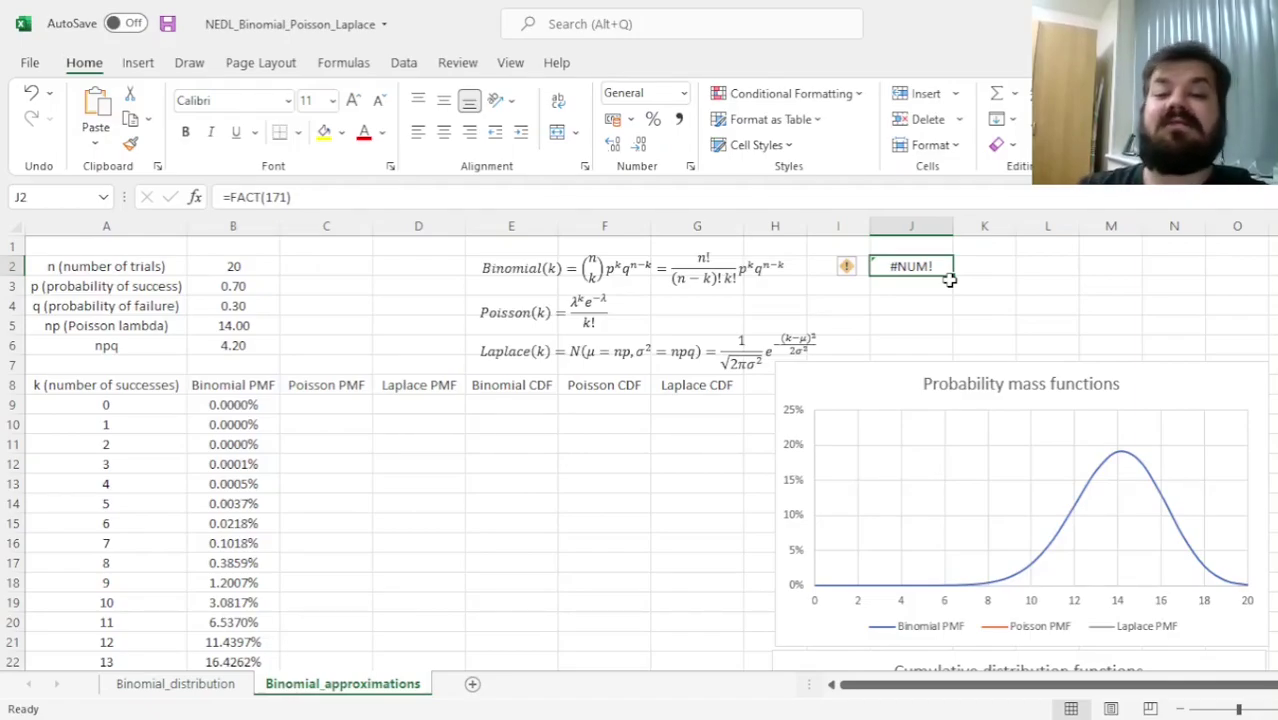
pyautogui.press('Delete')
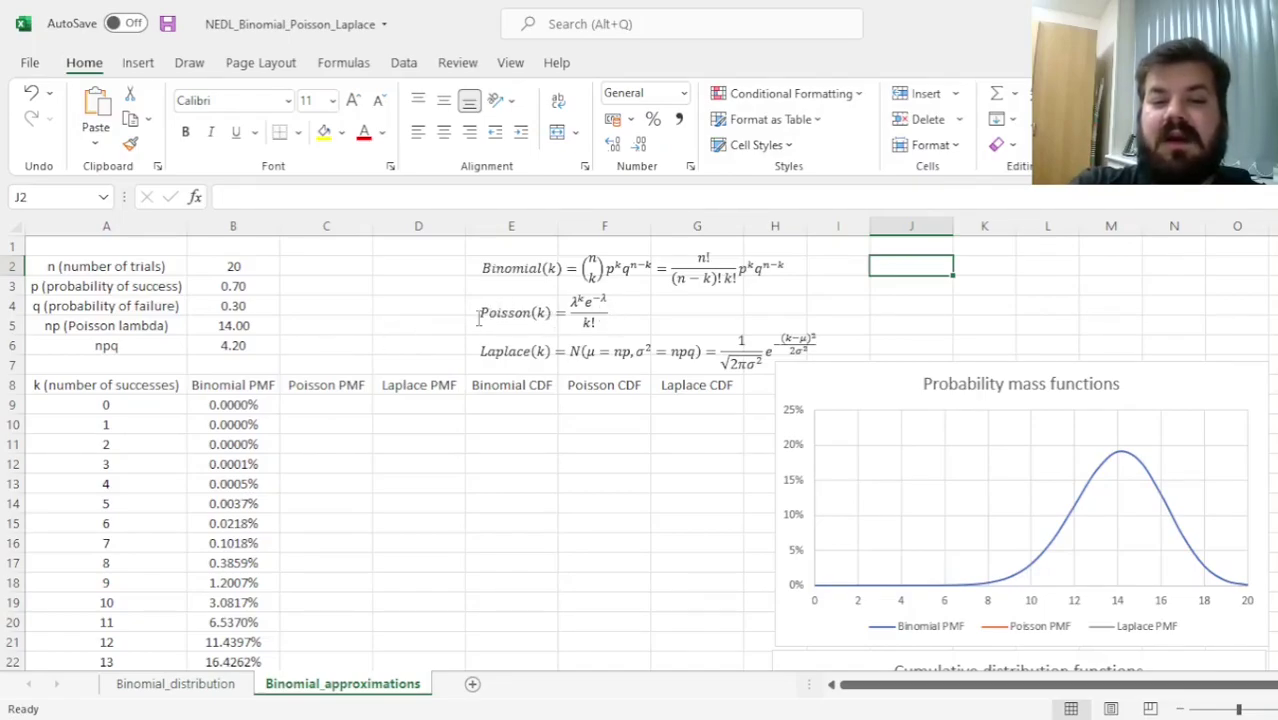
# Step: Start the Poisson PMF formula in C9 with lambda raised to the number of successes, =B$5^A9, keeping lambda's row fixed
pyautogui.click(433, 308)
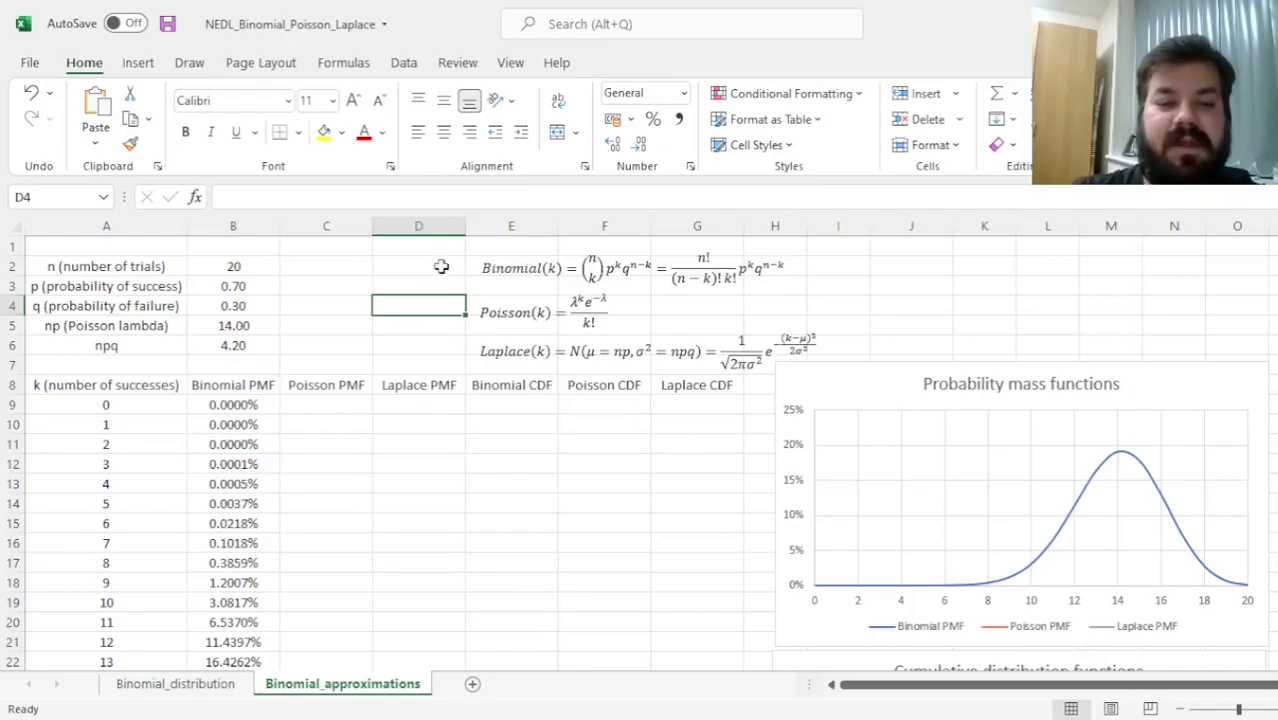
pyautogui.click(328, 401)
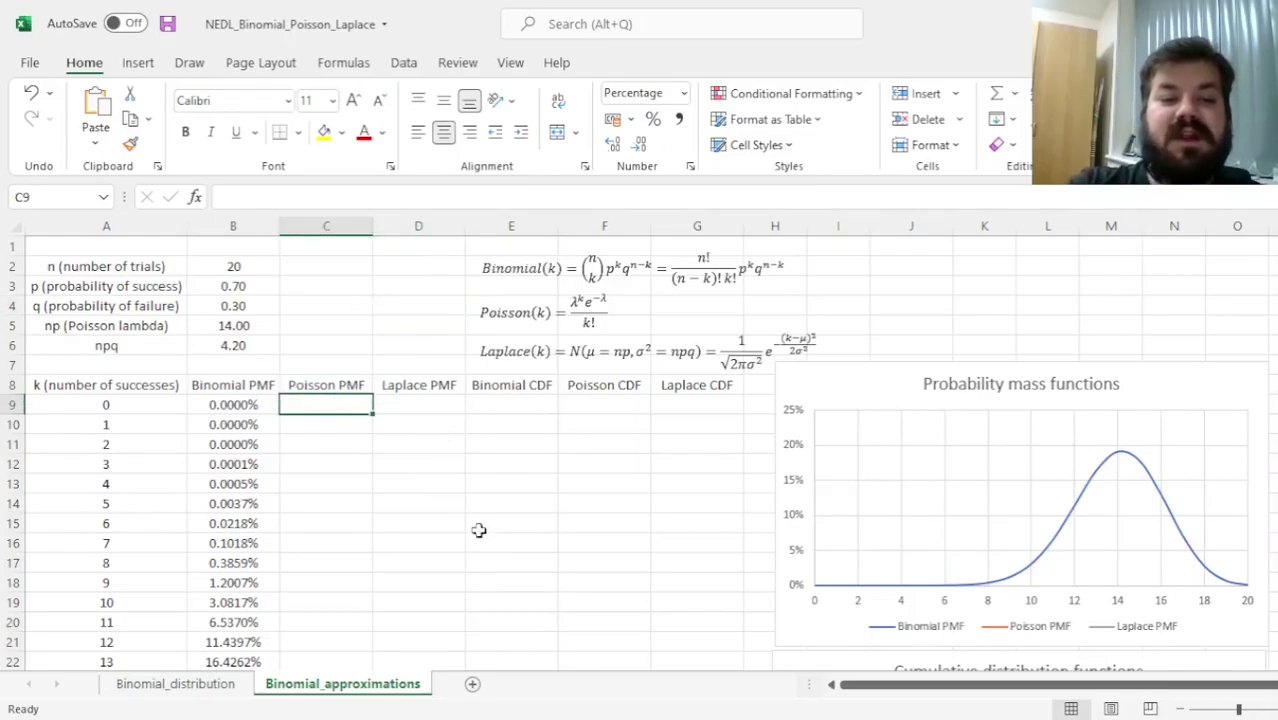
pyautogui.click(232, 330)
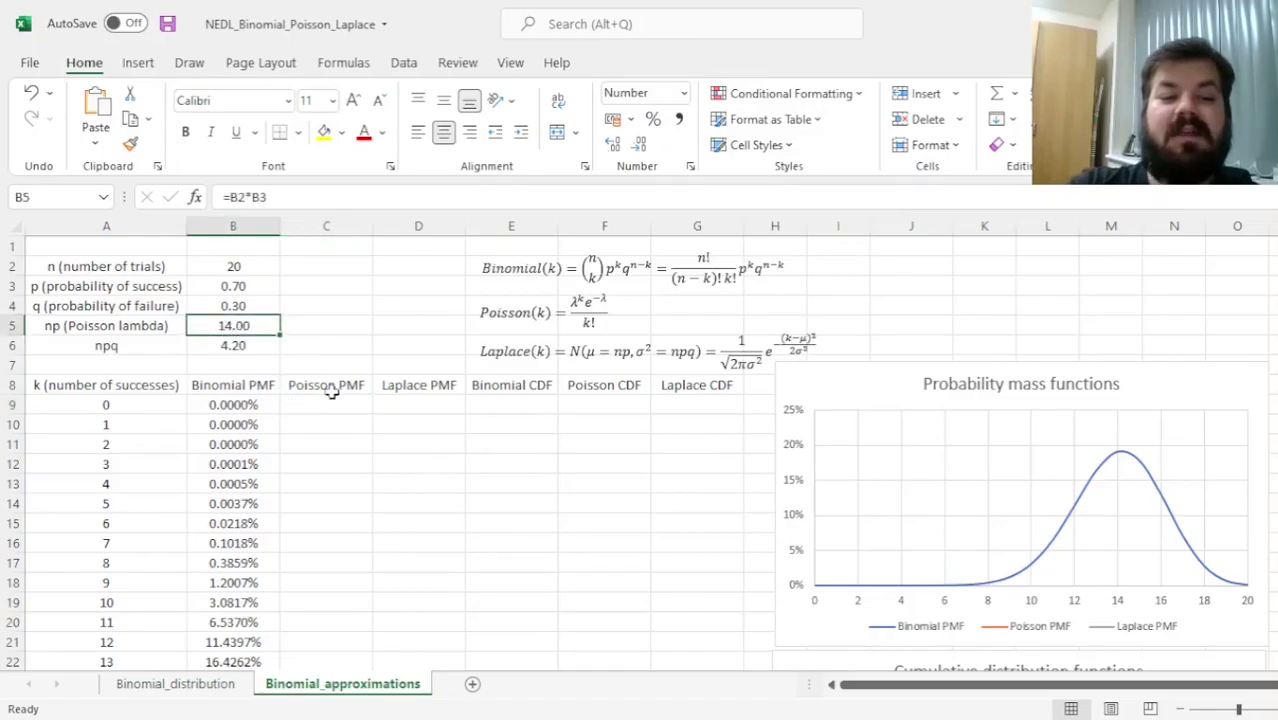
pyautogui.click(160, 330)
pyautogui.click(304, 401)
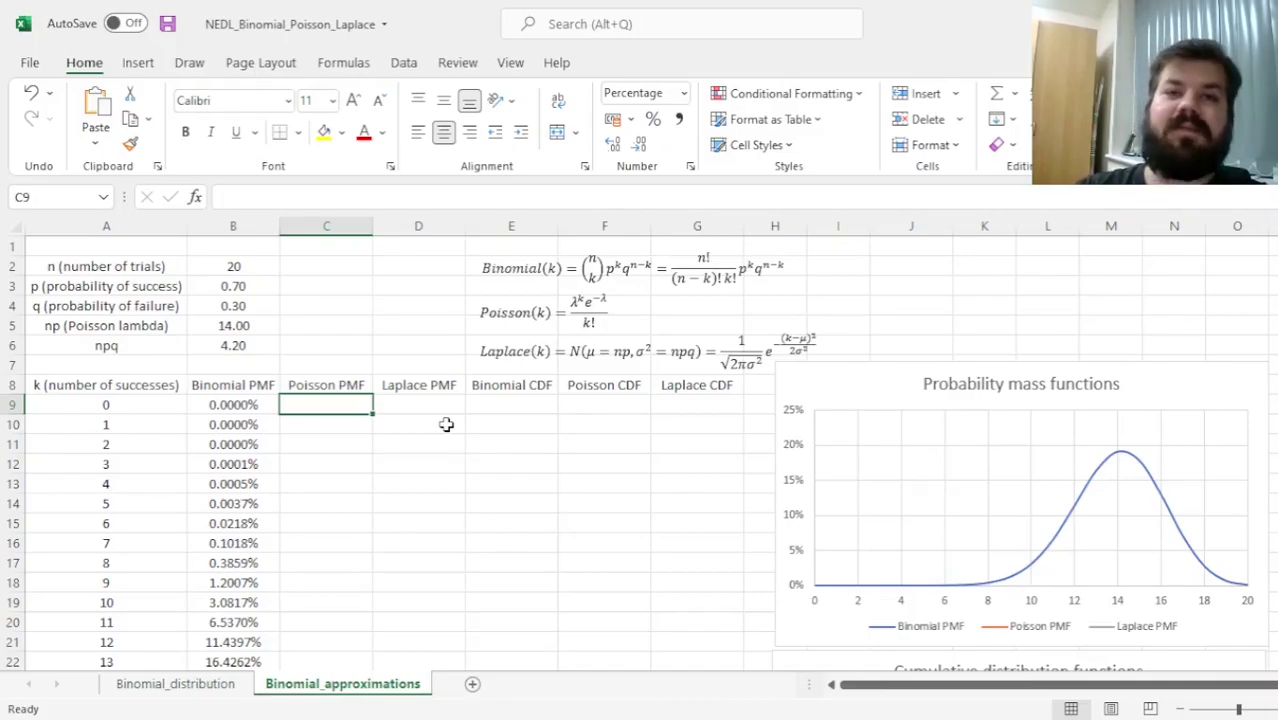
pyautogui.write('=')
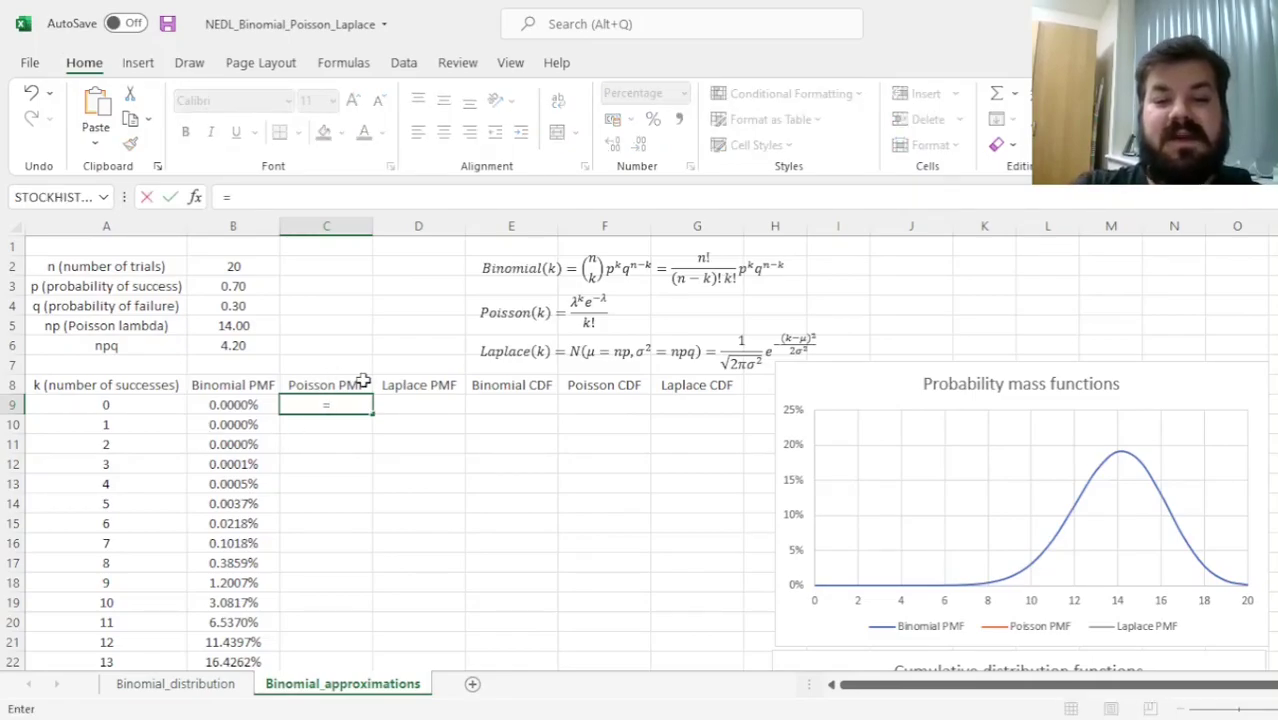
pyautogui.click(238, 326)
pyautogui.press('F2')
pyautogui.press('F4')
pyautogui.press('F4')
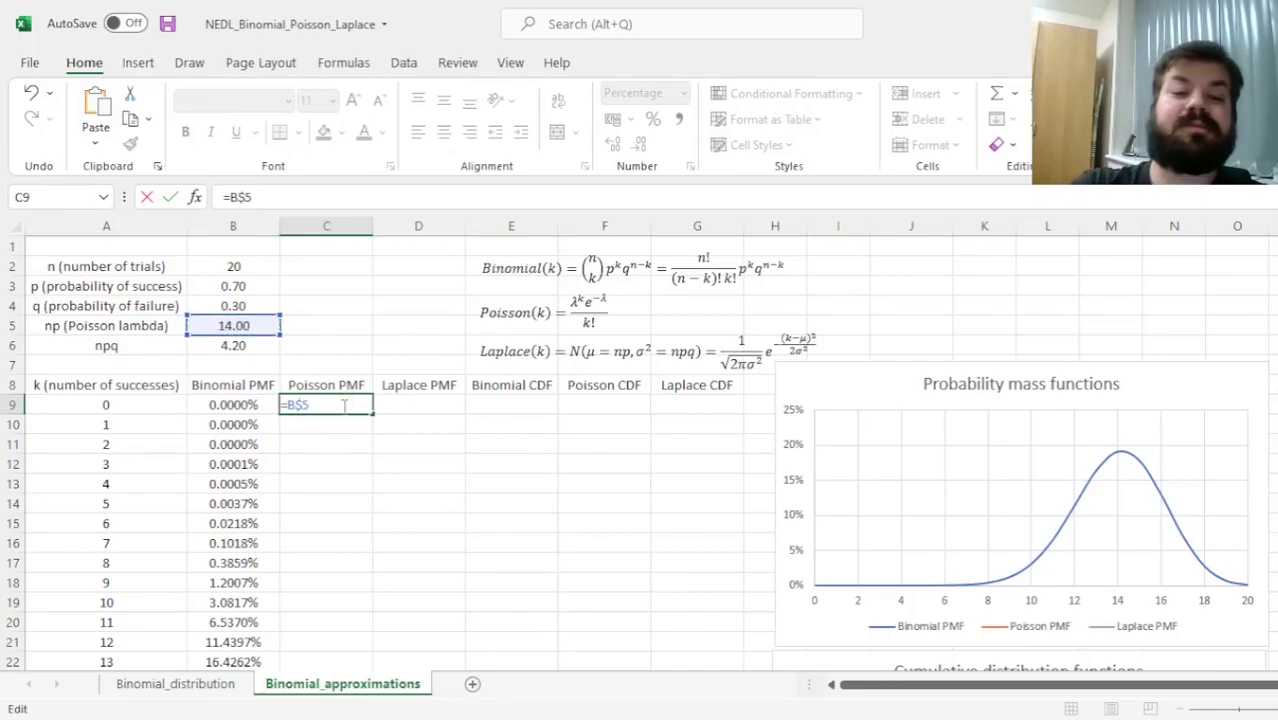
pyautogui.write('^')
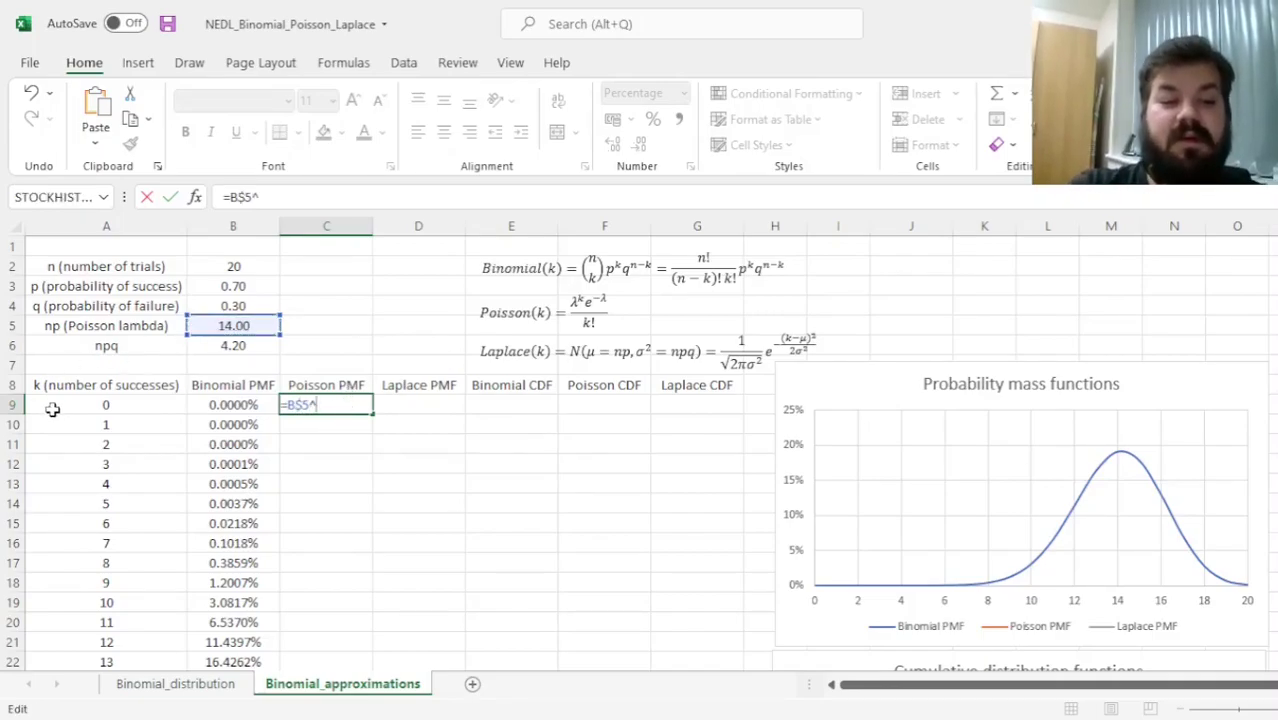
pyautogui.click(70, 405)
# Step: Finish the C9 formula with the exponential term and factorial denominator, *EXP(-B$5)/FACT(A9), and enter it
pyautogui.write('*EXP(-')
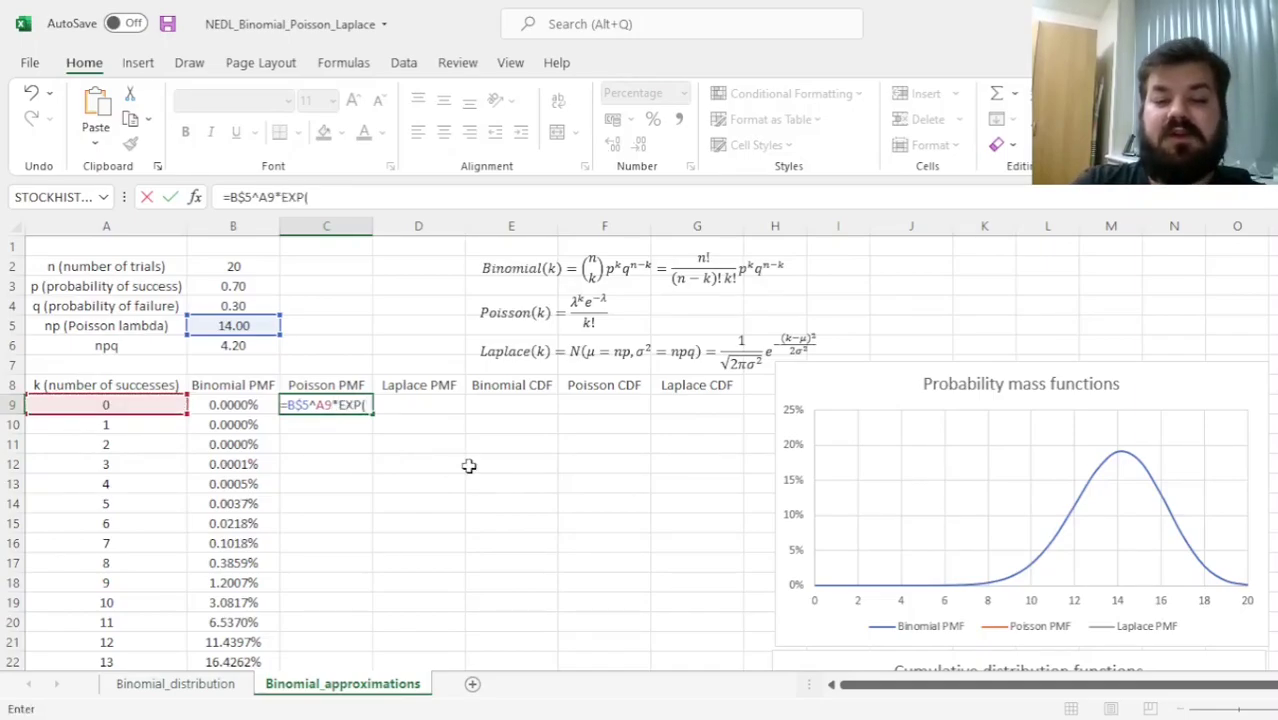
pyautogui.click(242, 326)
pyautogui.press('F4')
pyautogui.press('F4')
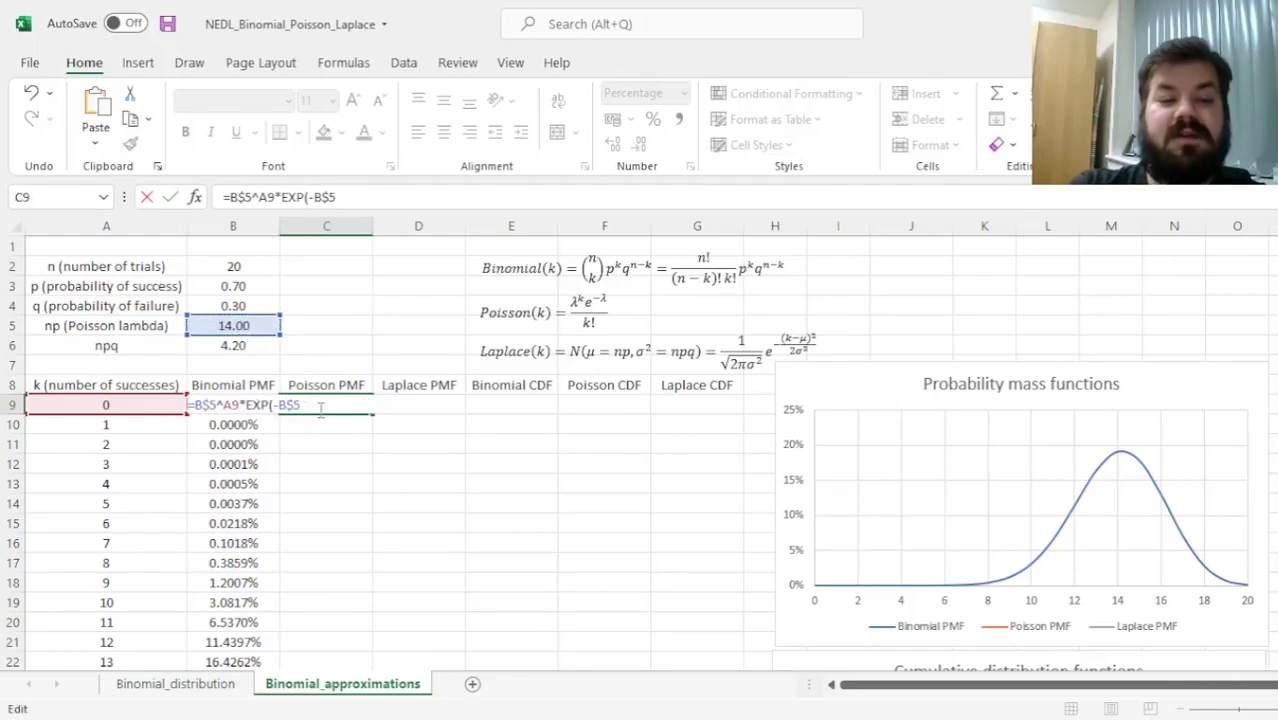
pyautogui.write(')')
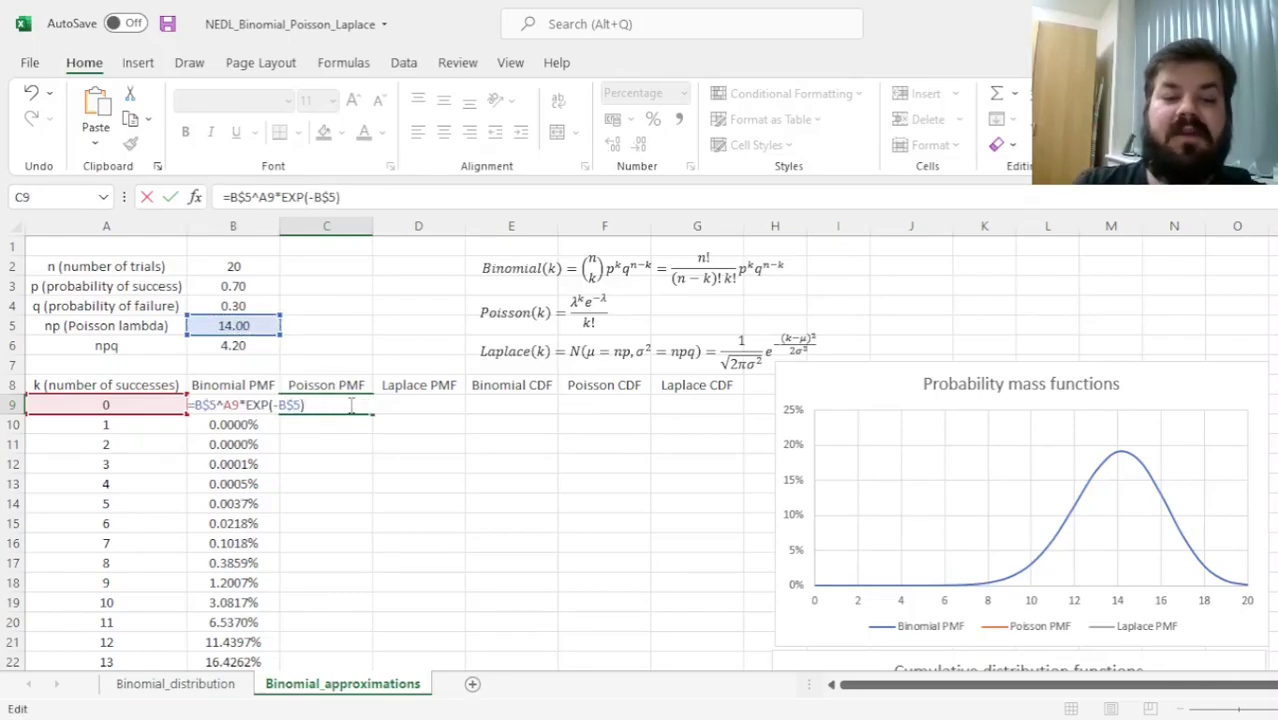
pyautogui.write('/F')
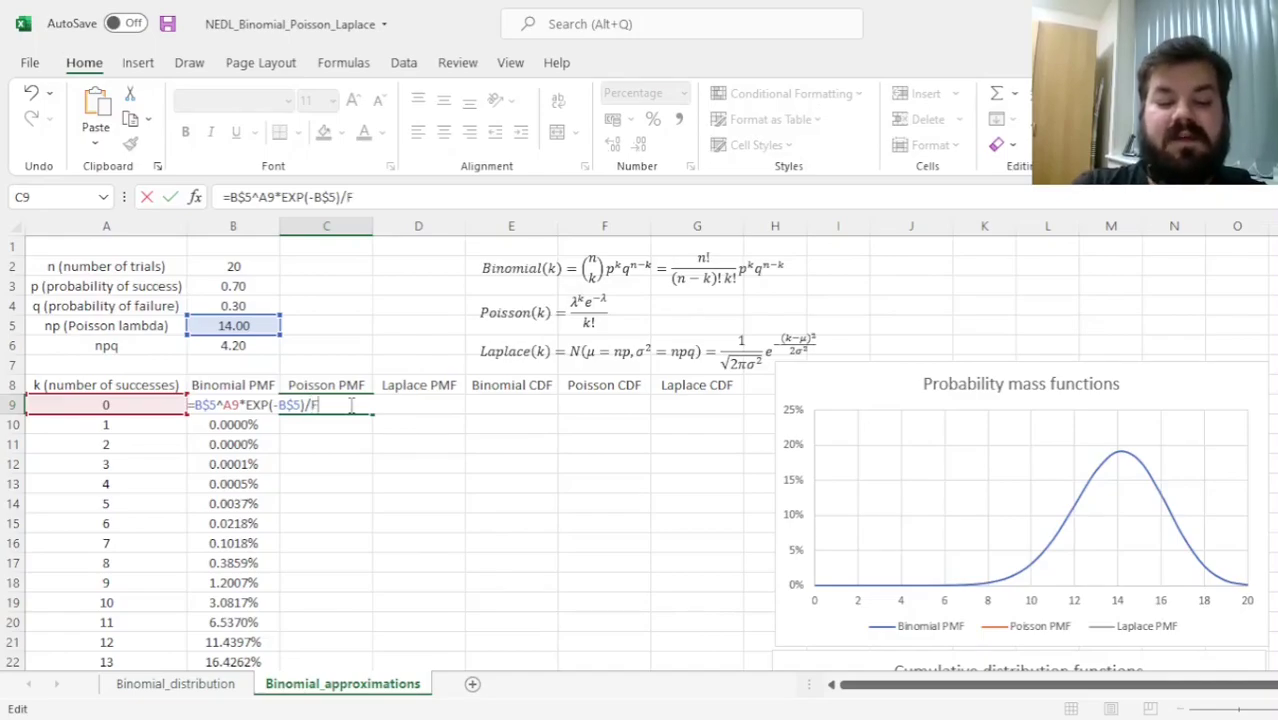
pyautogui.write('ACT(')
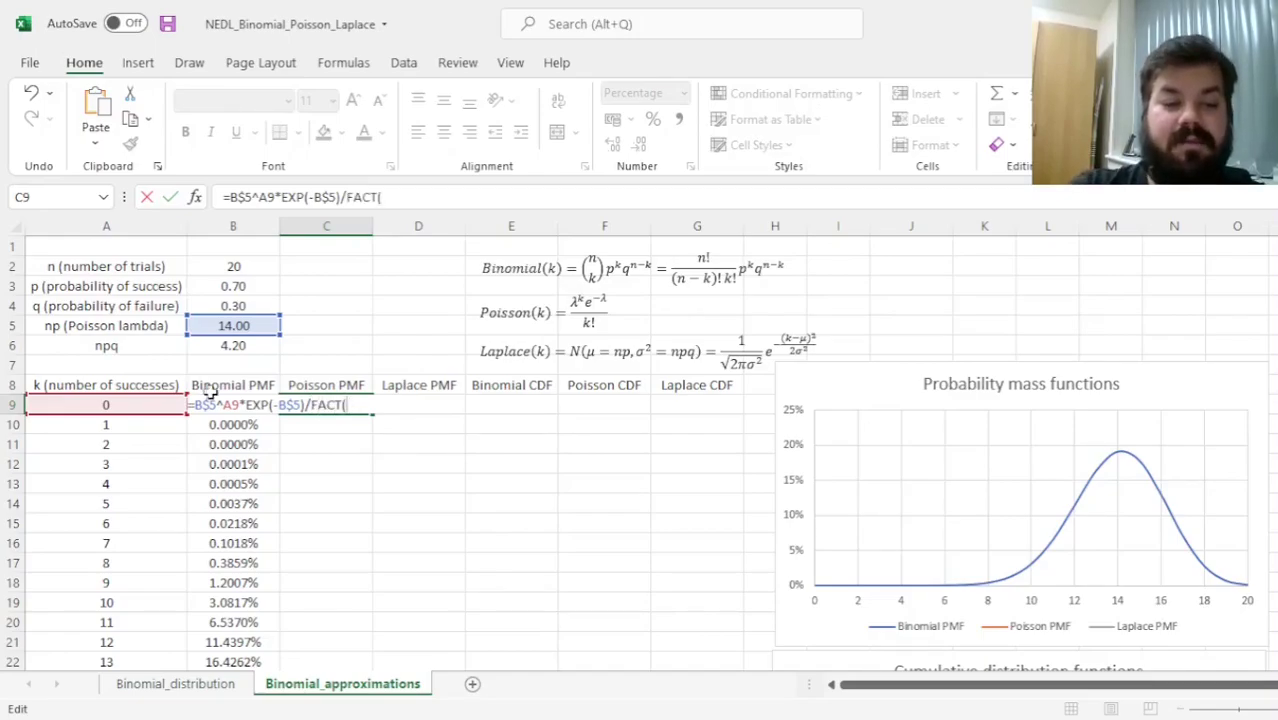
pyautogui.click(145, 404)
pyautogui.hotkey('ctrl', 'Return')
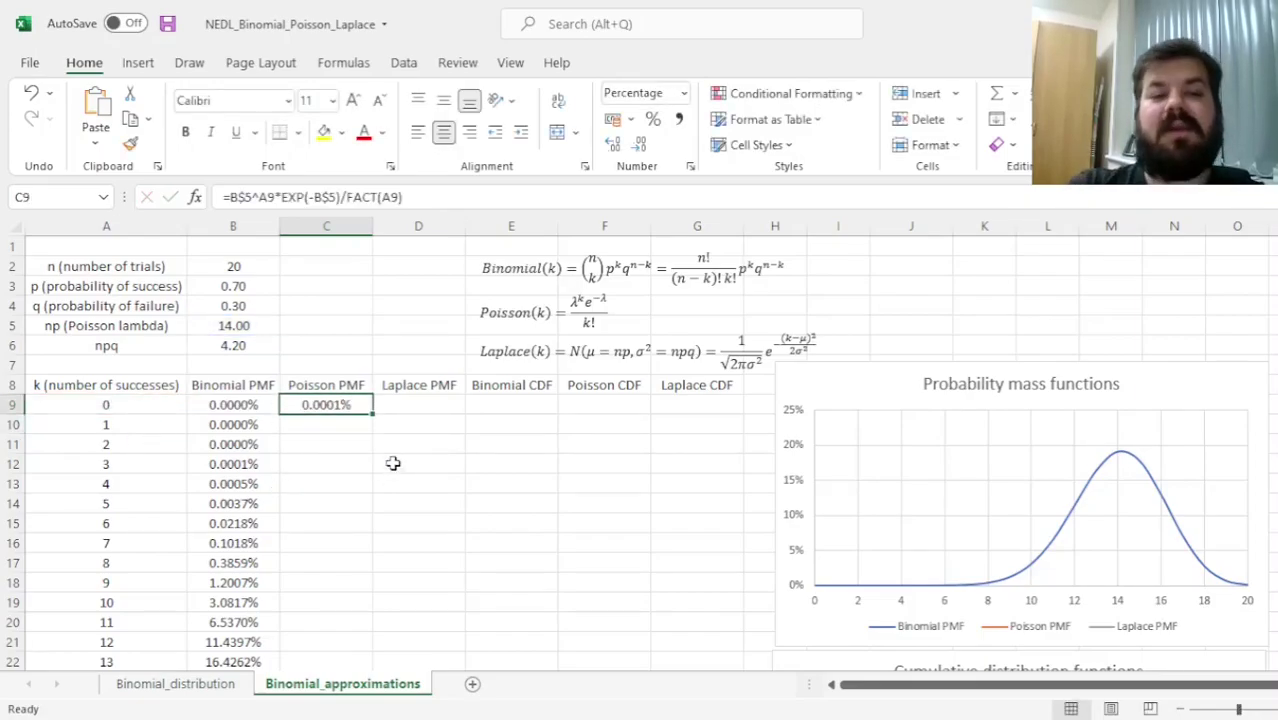
# Step: Fill the Poisson PMF formula down for all successes from 0 to 20 and look over the filled column
pyautogui.doubleClick(370, 413)
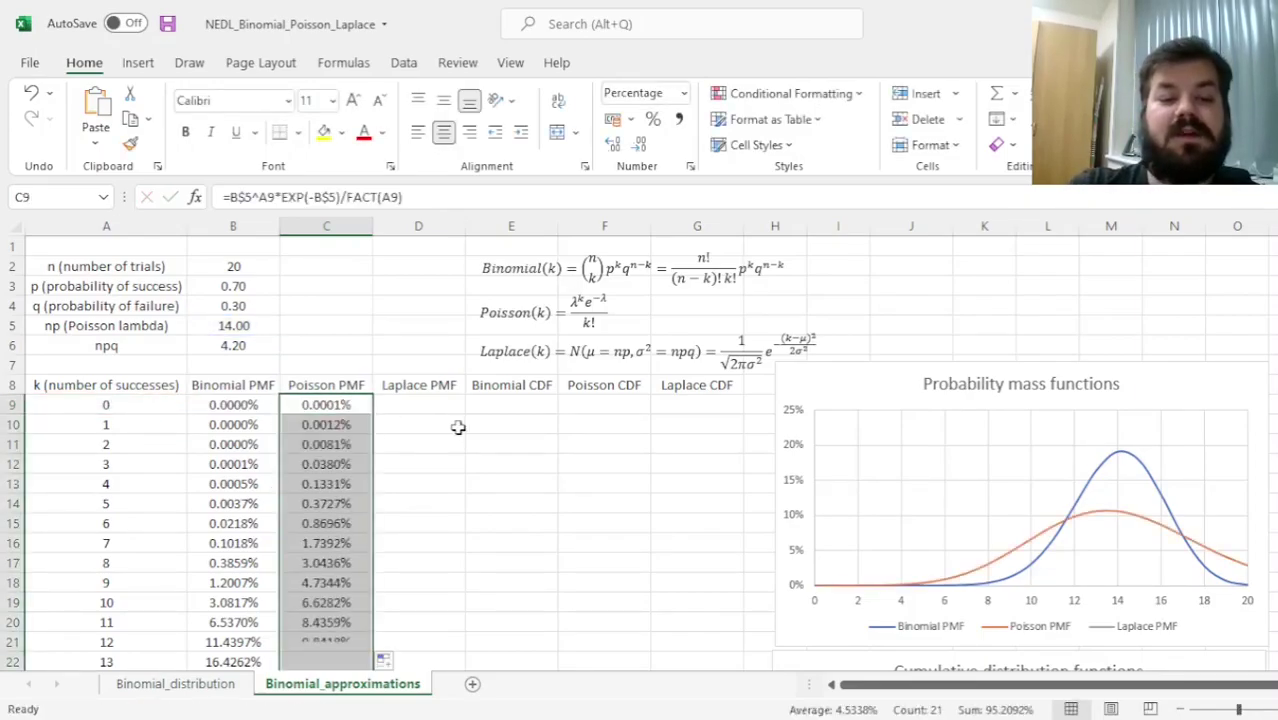
pyautogui.scroll(-4, 476, 462)
pyautogui.scroll(4, 335, 523)
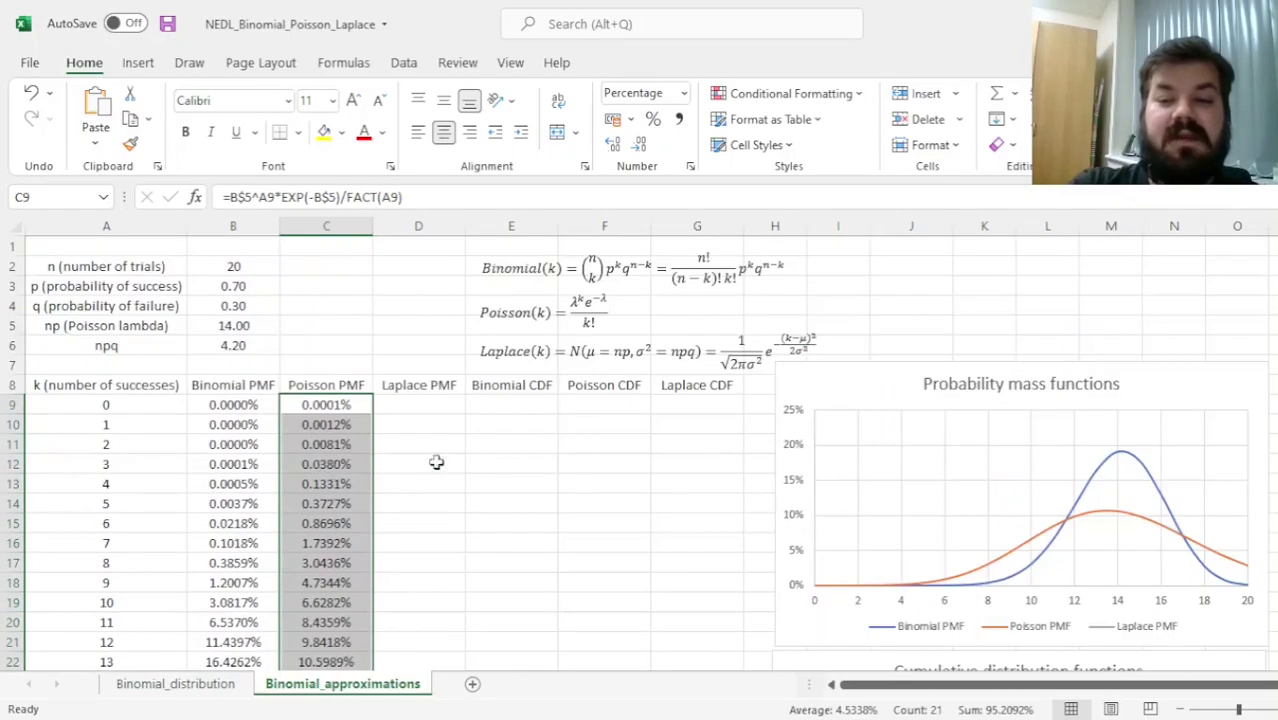
pyautogui.click(620, 503)
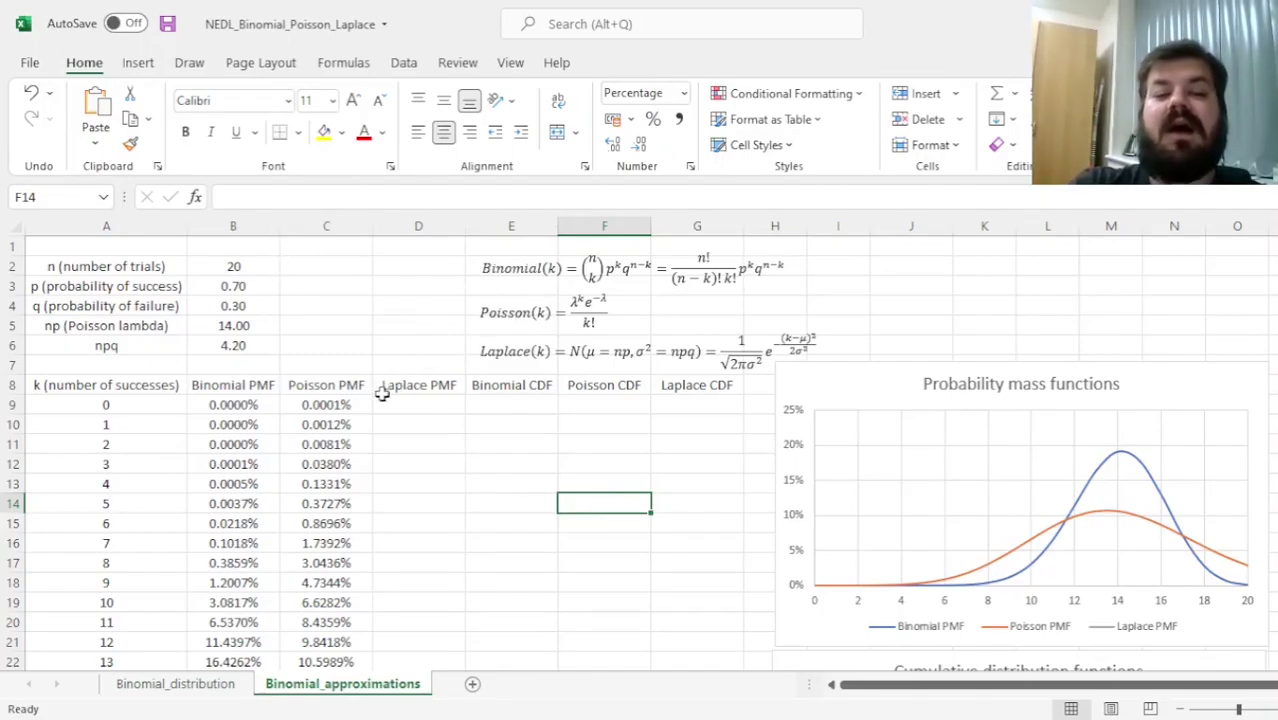
# Step: Set the probability of success in B3 to 0.05 to compare the Binomial and Poisson PMF curves
pyautogui.click(252, 267)
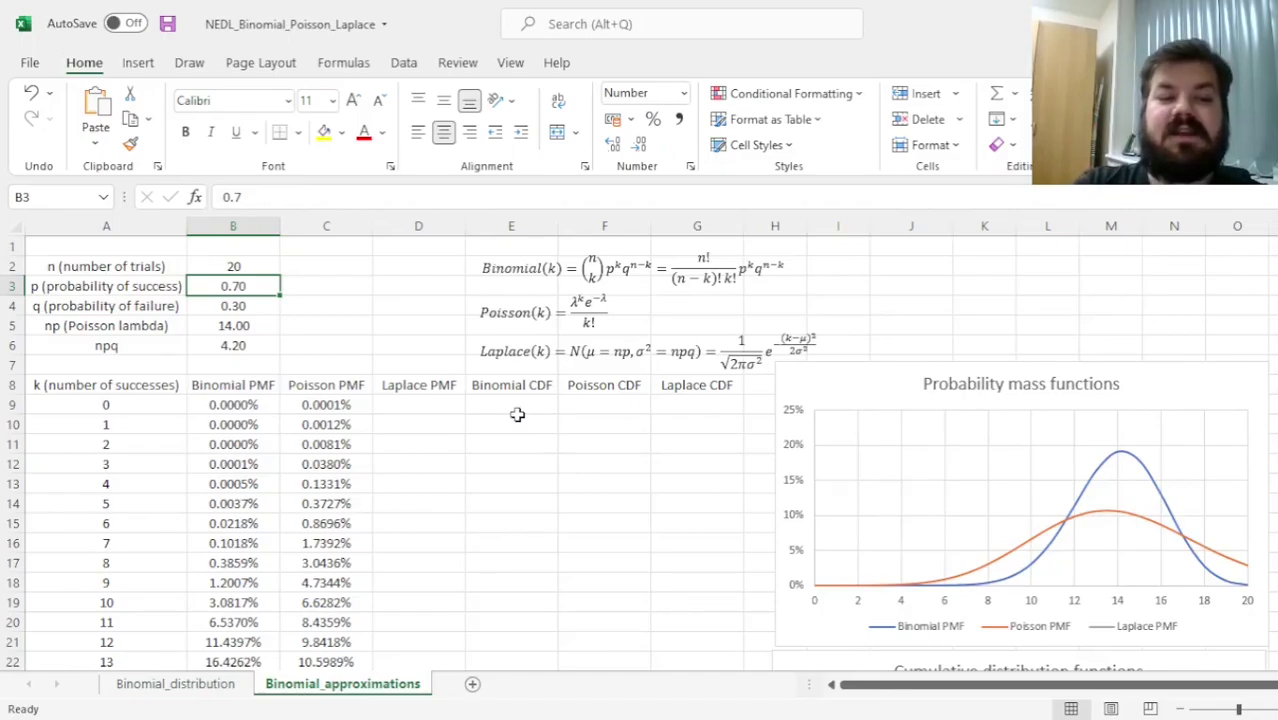
pyautogui.write('0.05')
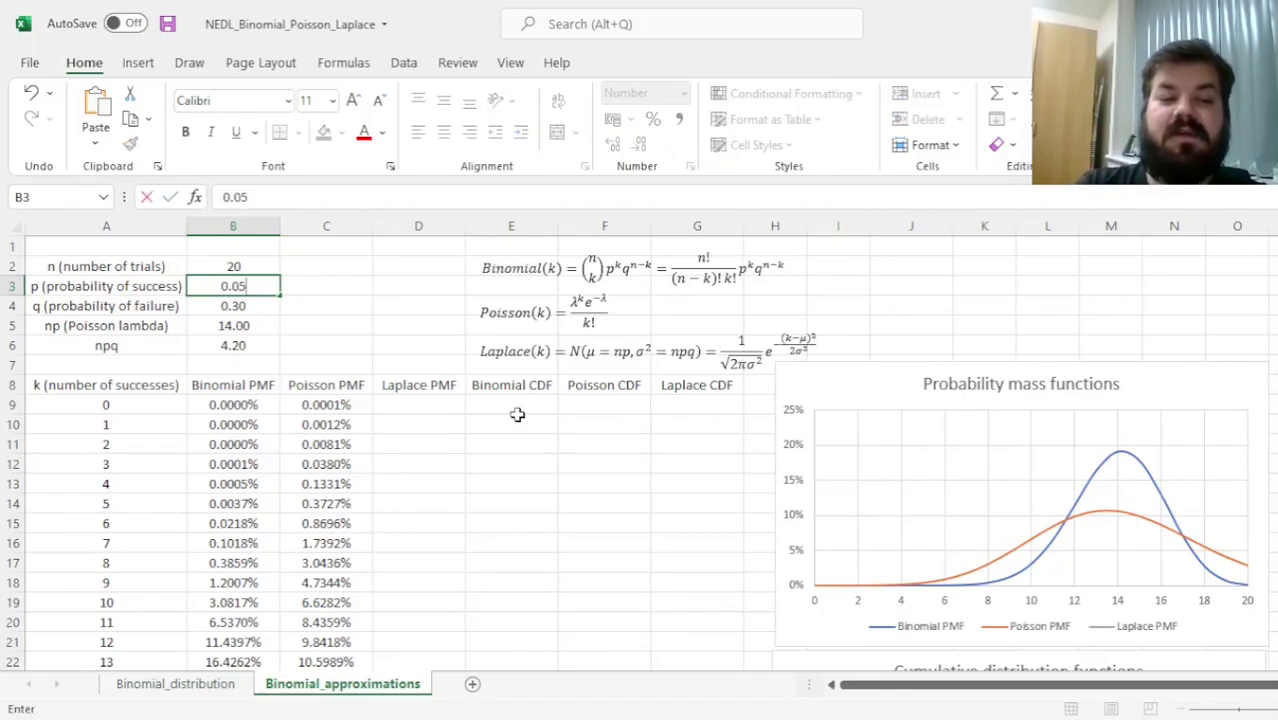
pyautogui.press('Return')
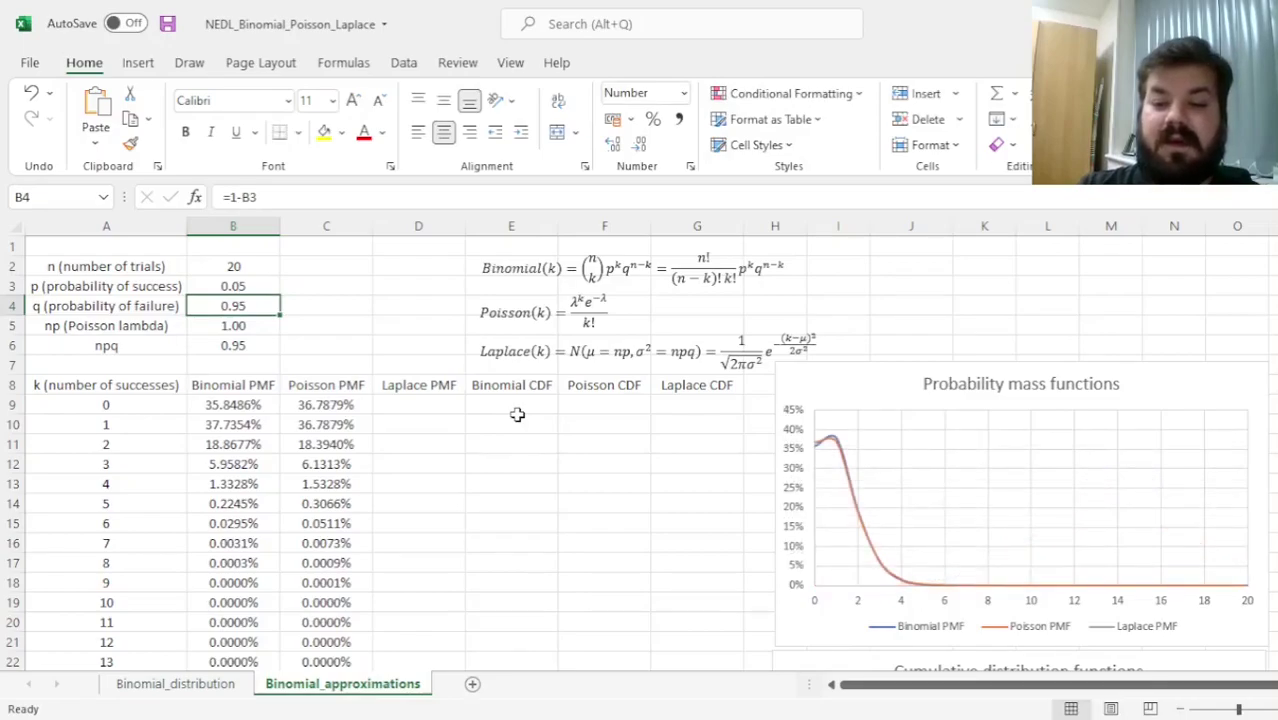
pyautogui.press('Up')
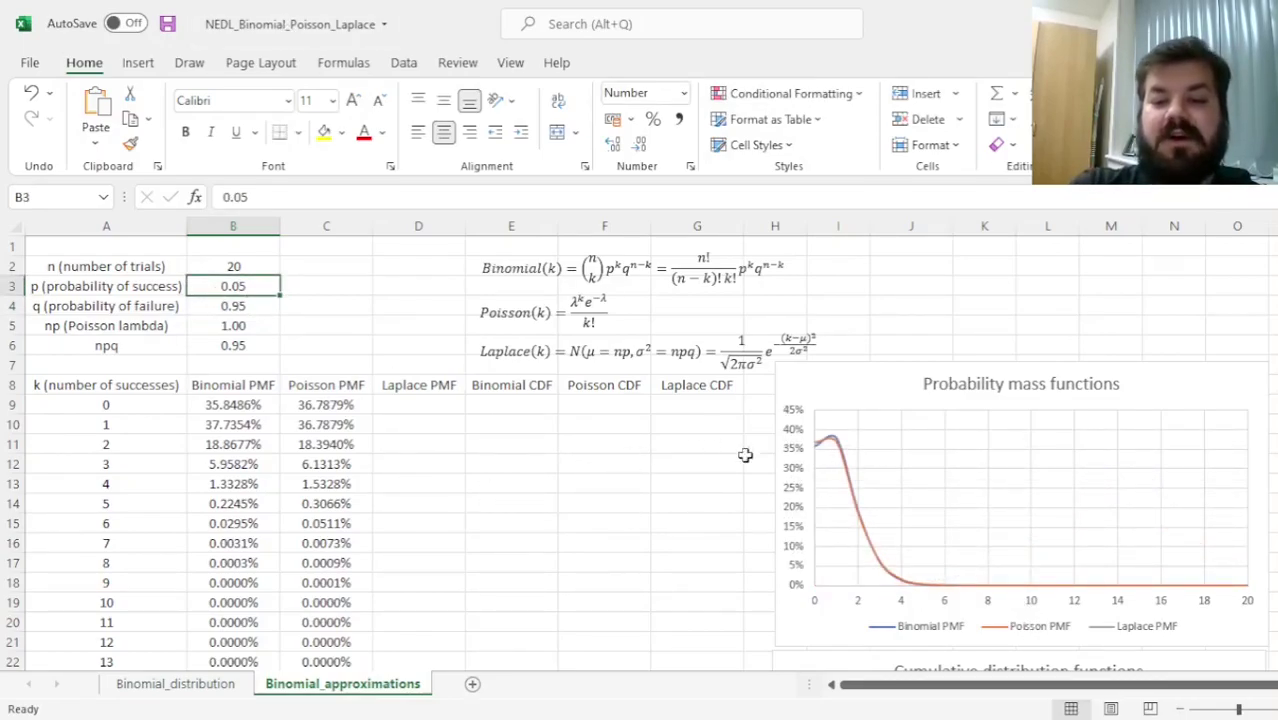
# Step: Set the probability of success in B3 to 0.7 to compare the Binomial and Poisson PMF curves
pyautogui.write('0.7')
pyautogui.press('Return')
pyautogui.press('Up')
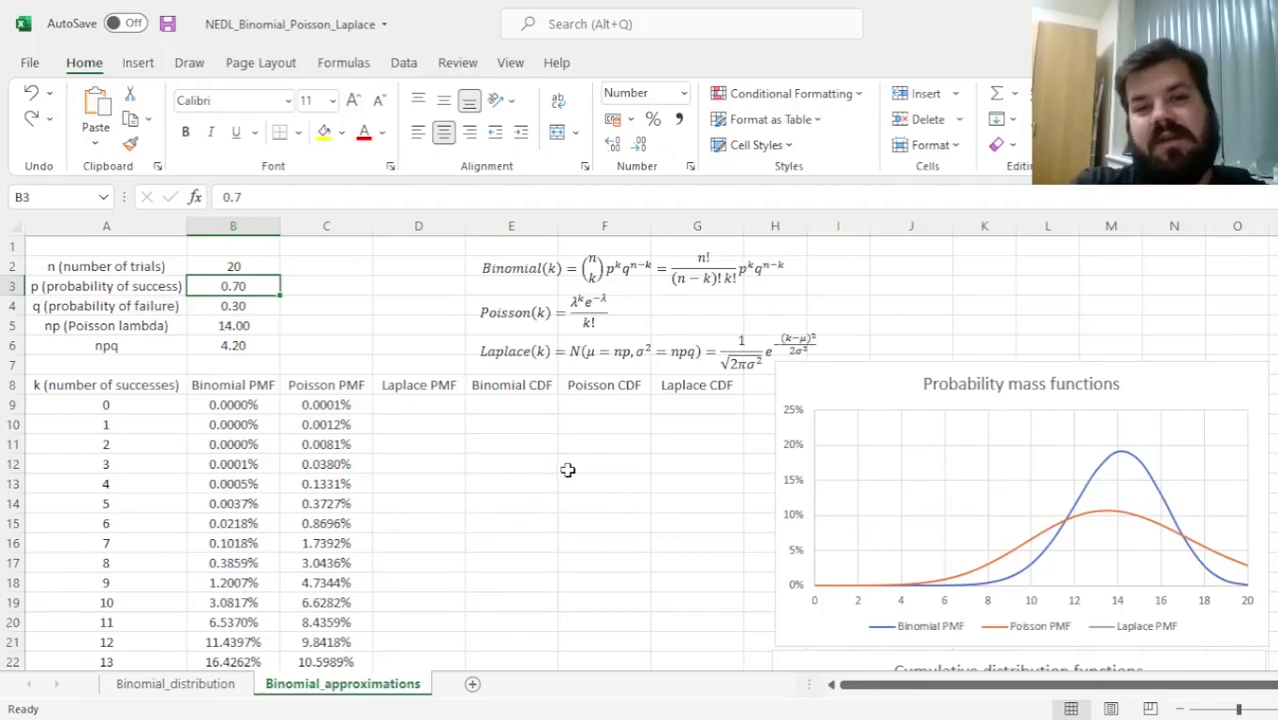
# Step: Review the Laplace density formula and start the Laplace PMF in D9 with =1/SQRT(2*PI()*B$6, keeping the npq row fixed
pyautogui.click(410, 404)
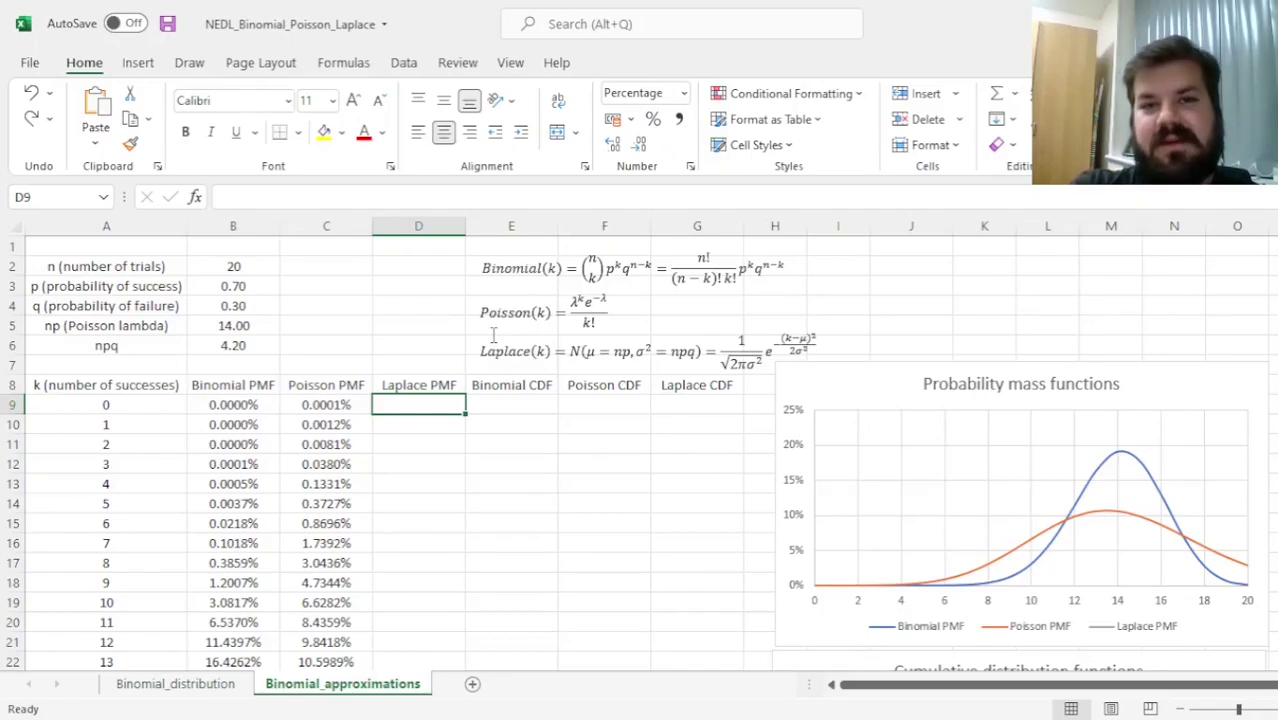
pyautogui.click(439, 340)
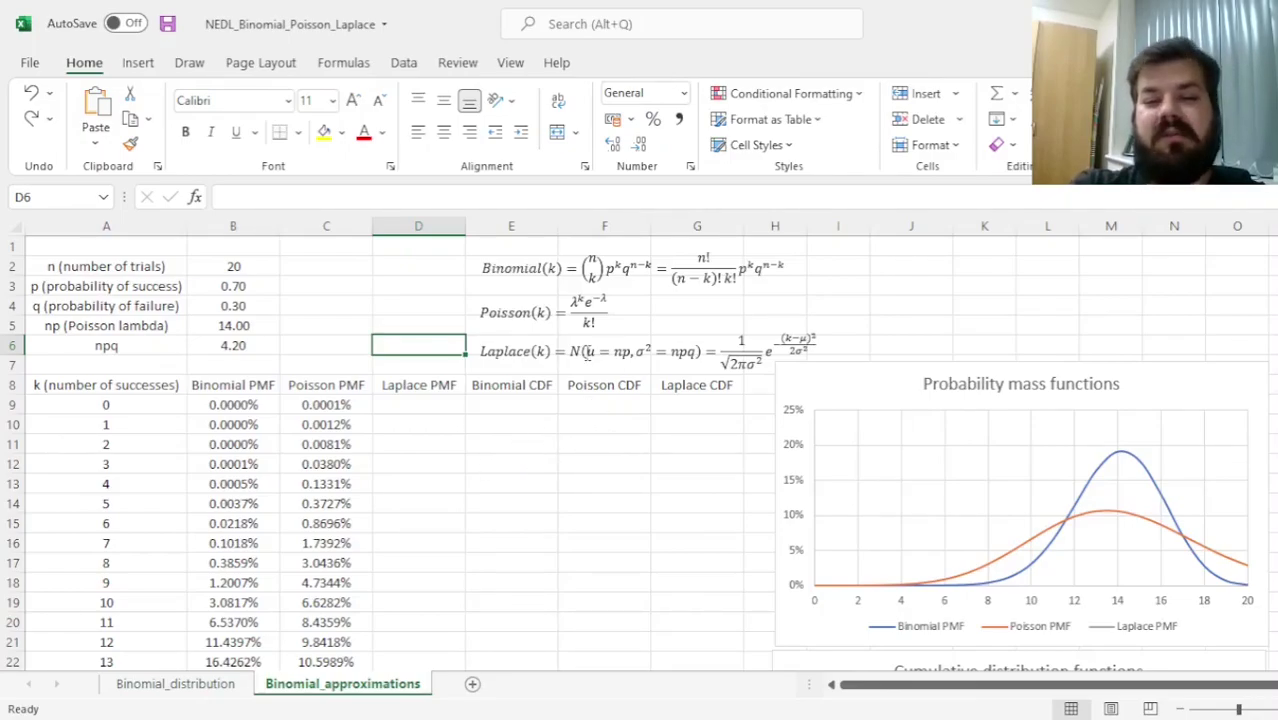
pyautogui.click(697, 464)
pyautogui.click(740, 345)
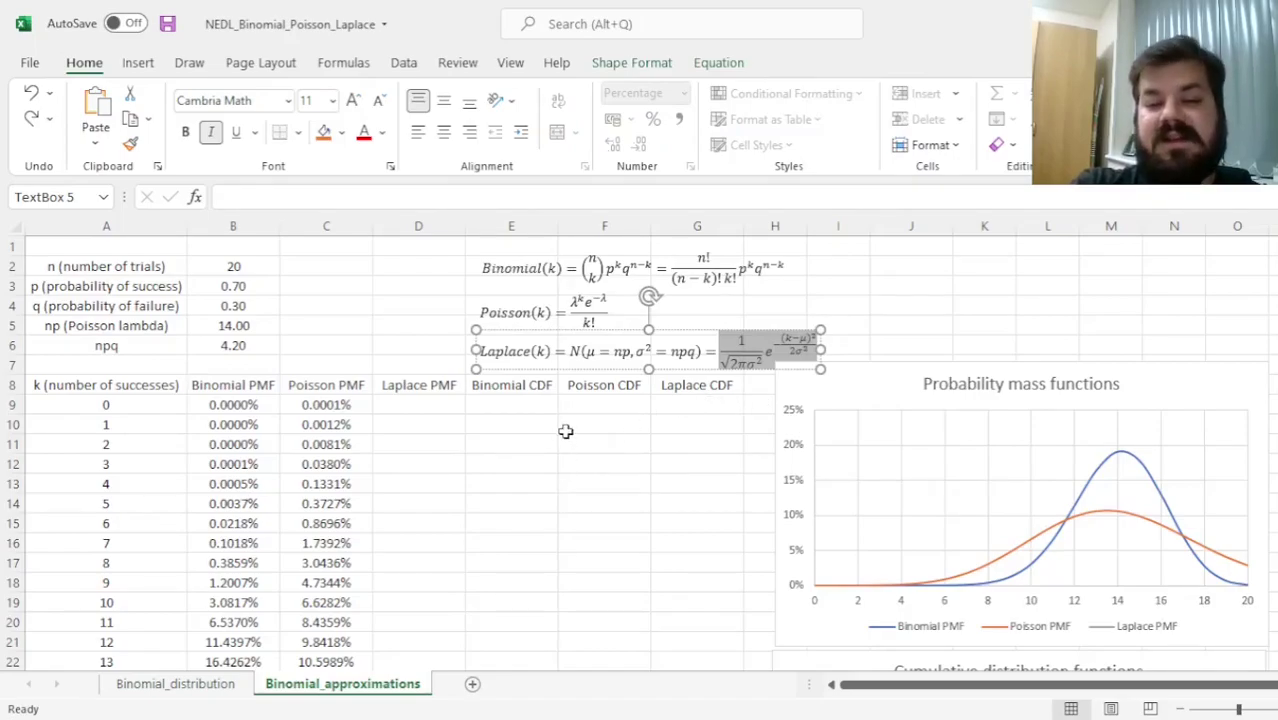
pyautogui.click(422, 402)
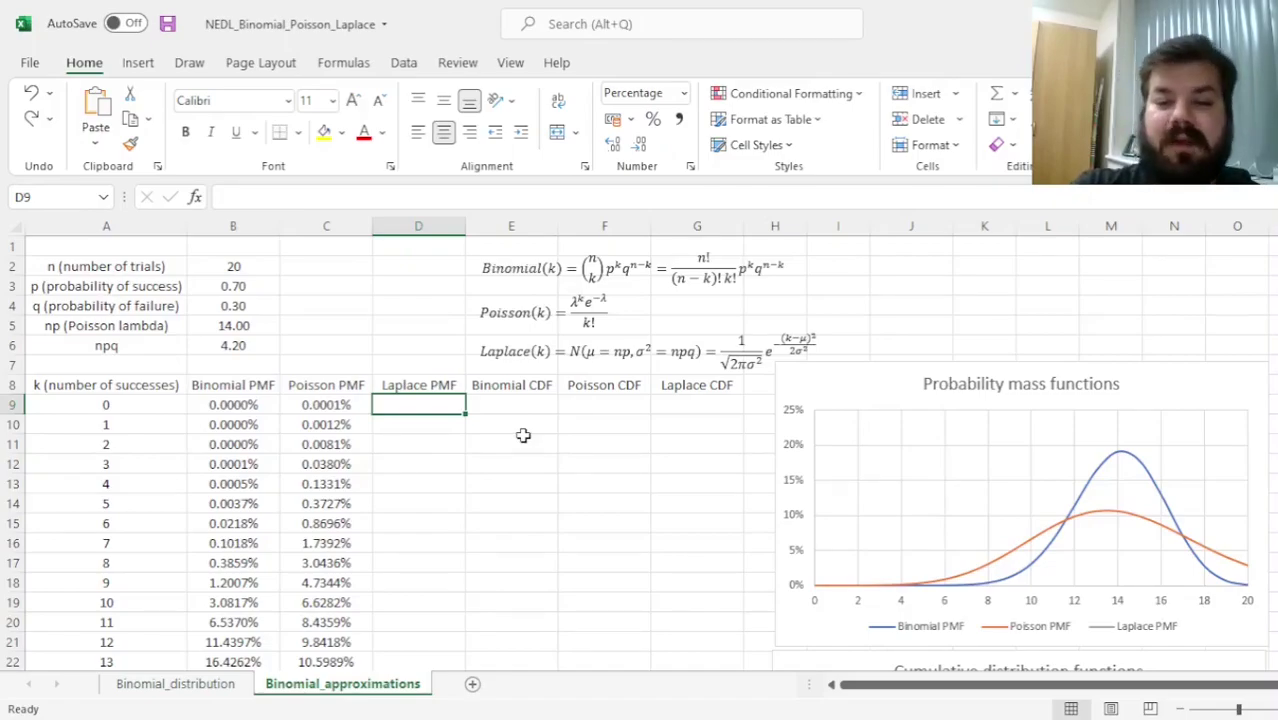
pyautogui.write('=1/SQRT(2')
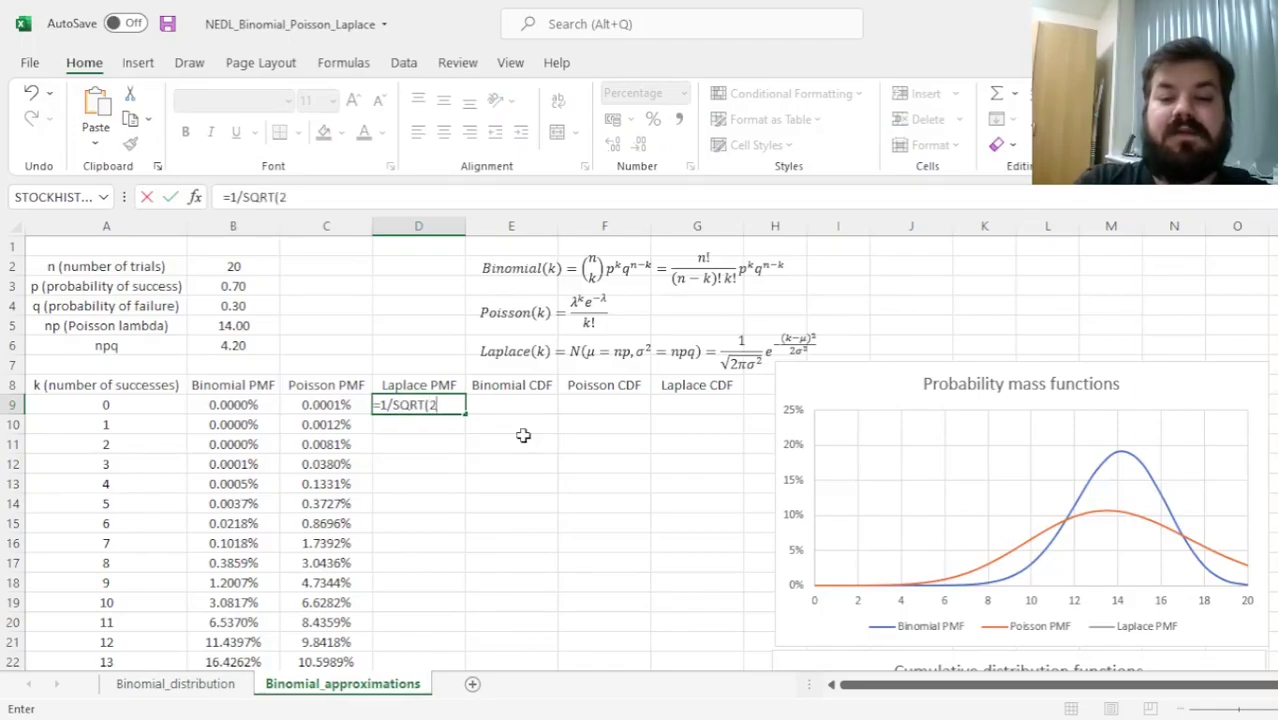
pyautogui.write('*PI()')
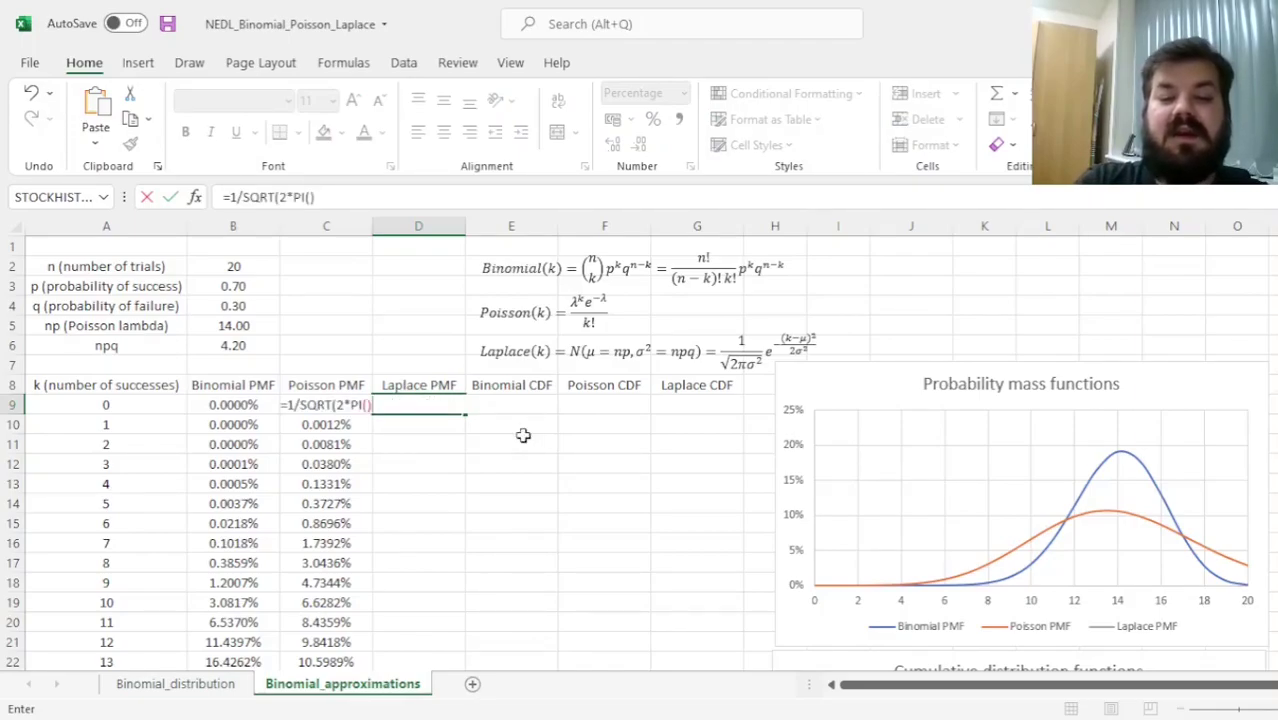
pyautogui.write('*')
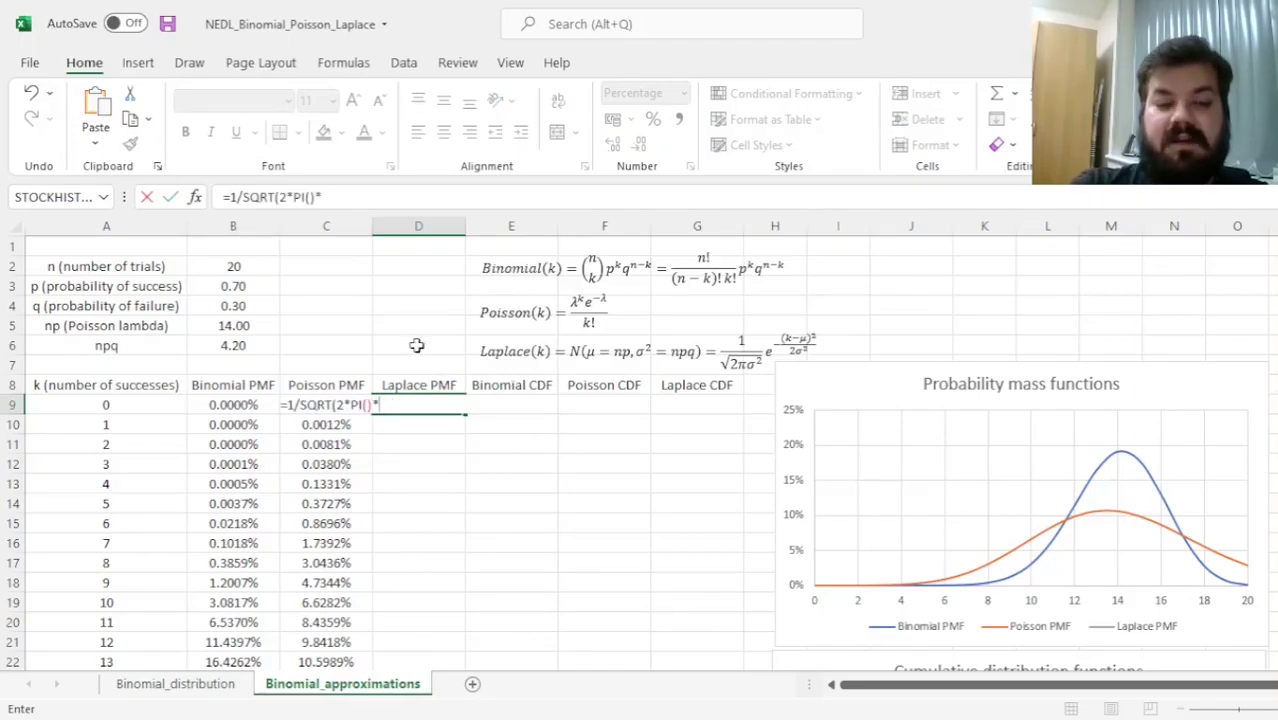
pyautogui.click(246, 350)
pyautogui.press('F4')
pyautogui.press('F4')
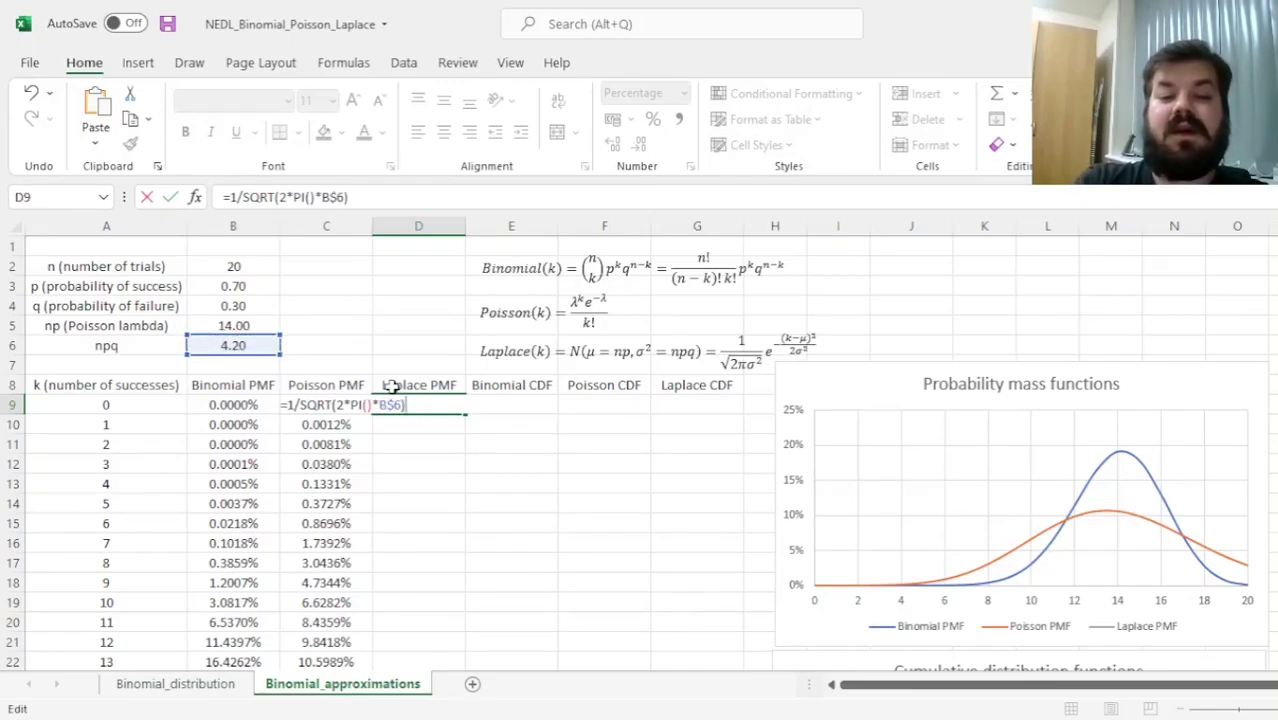
# Step: Continue the D9 formula with )*EXP(-((A9-B$5, subtracting the np mean from the number of successes with the mean's row fixed
pyautogui.write(')*EXP(-((')
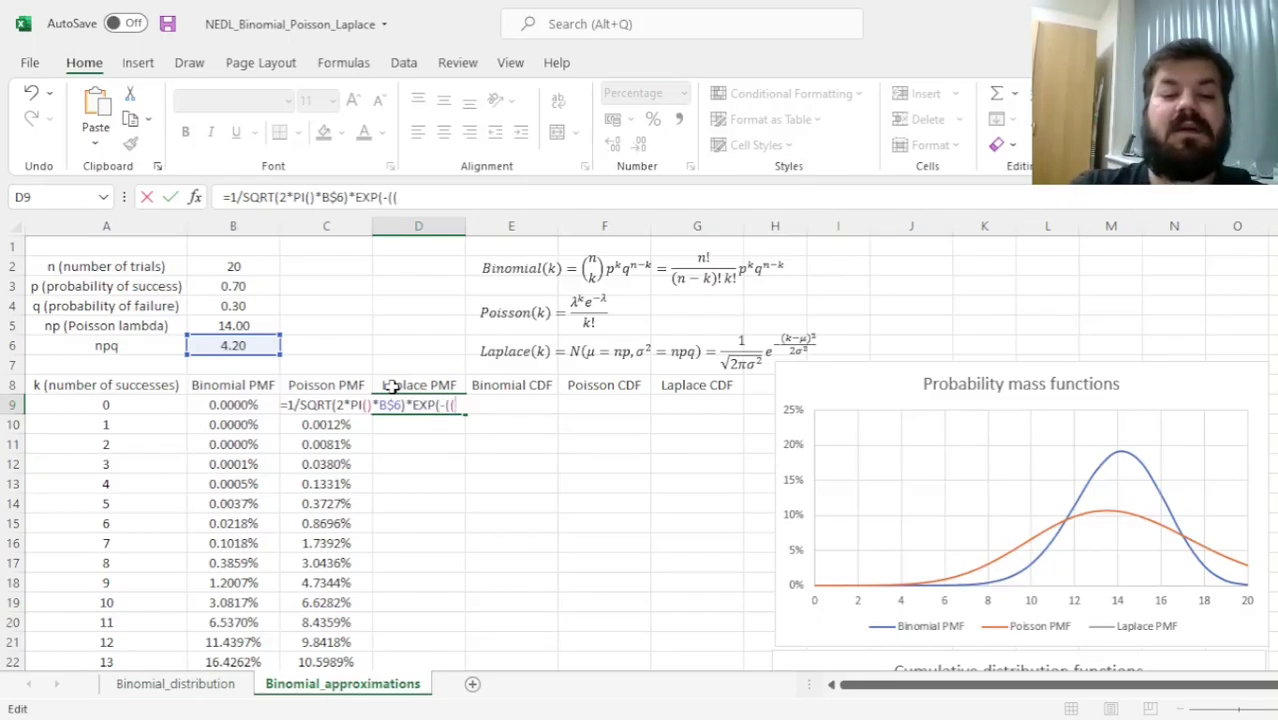
pyautogui.click(100, 405)
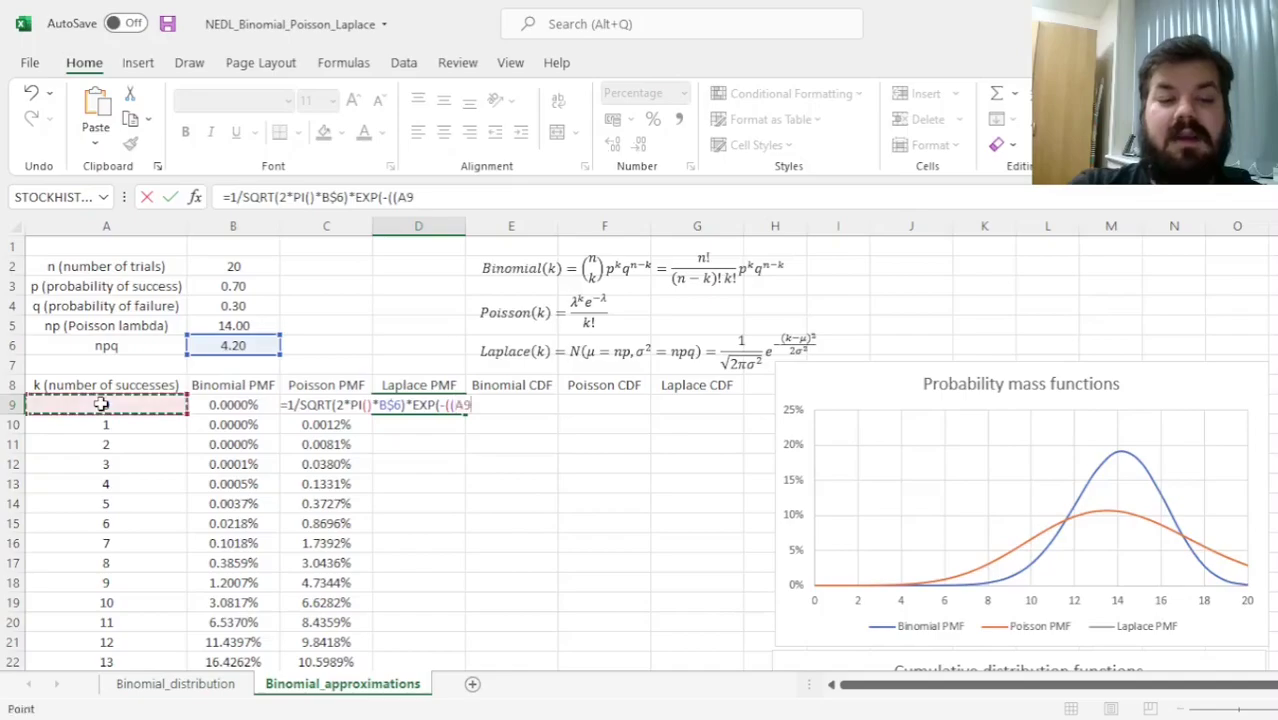
pyautogui.write('-')
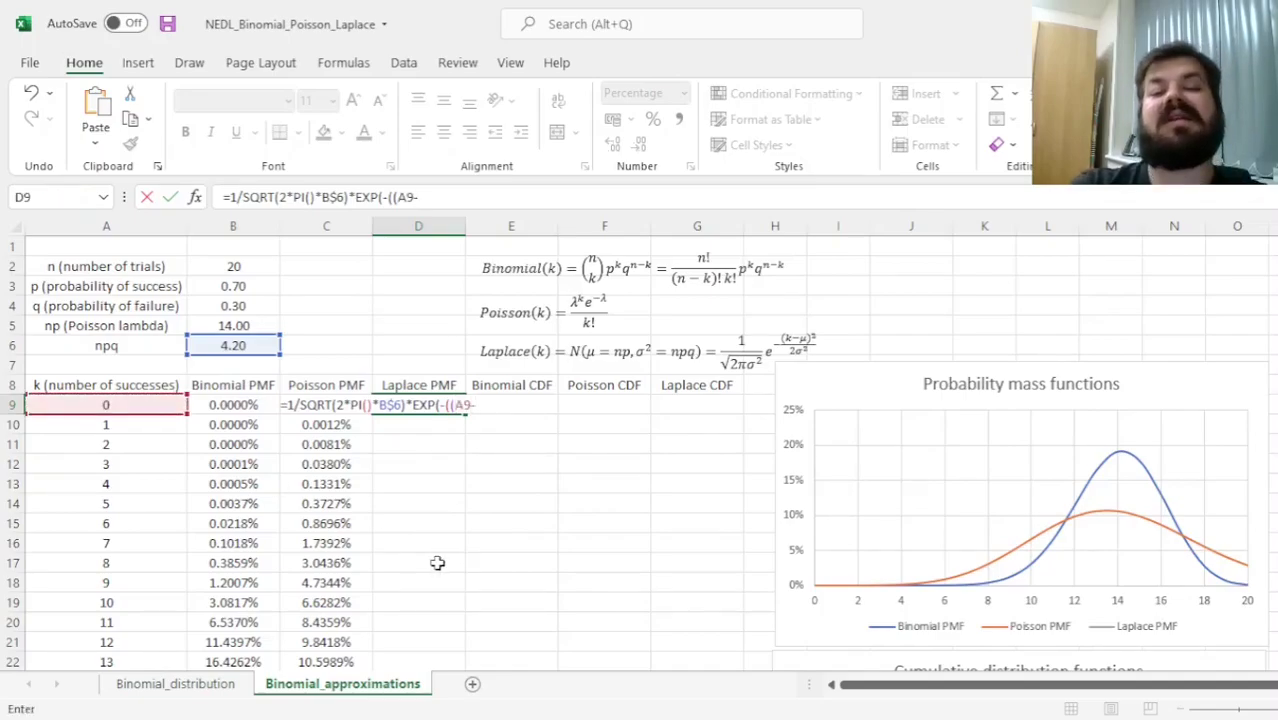
pyautogui.click(245, 325)
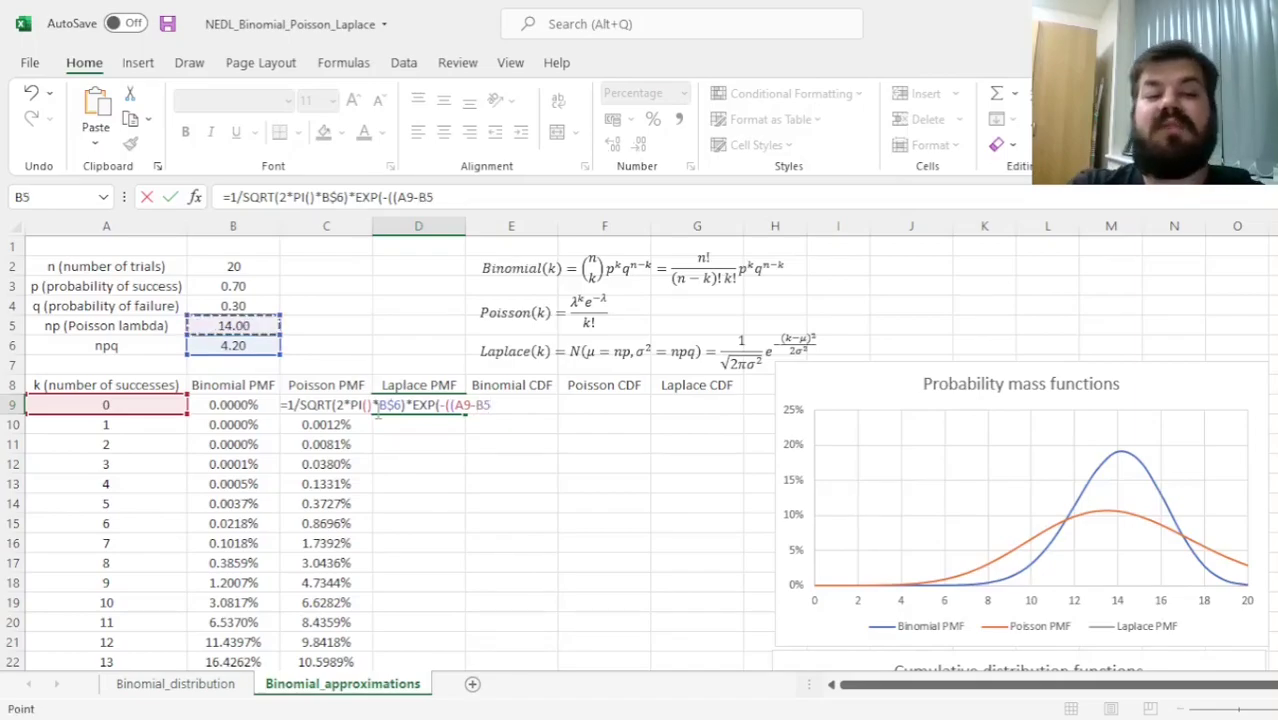
pyautogui.press('F2')
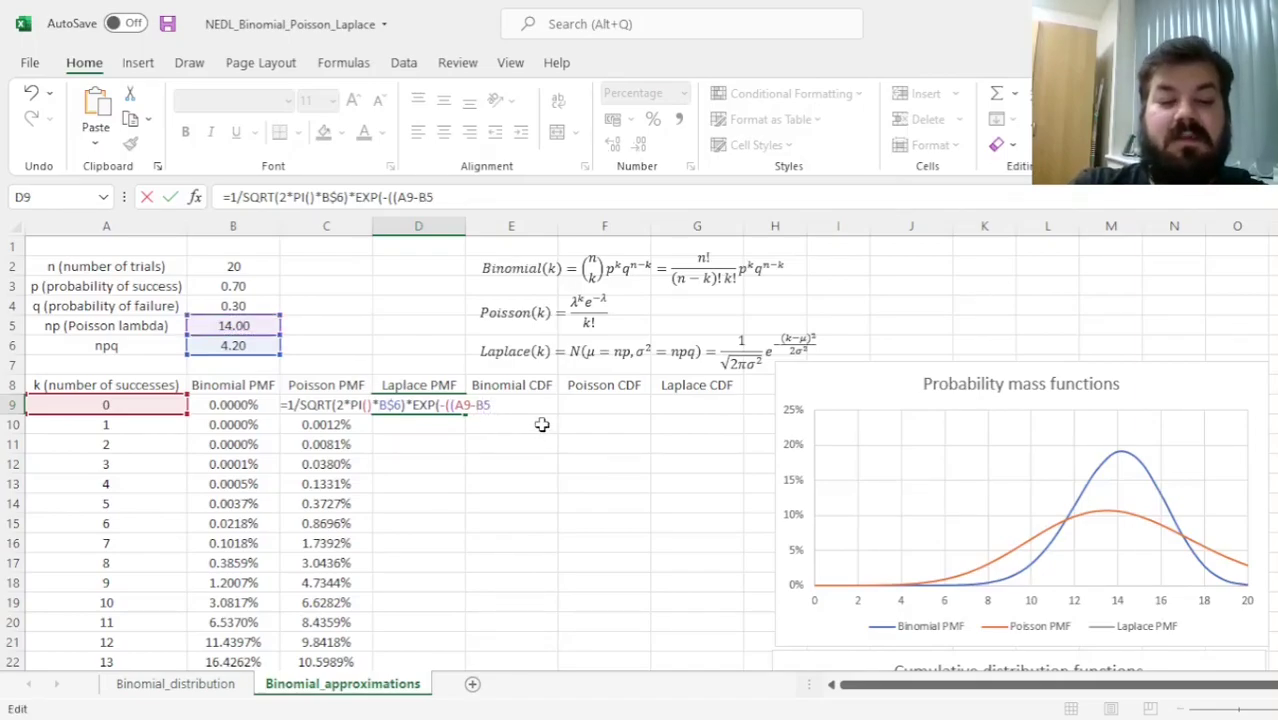
pyautogui.press('F4')
pyautogui.press('F4')
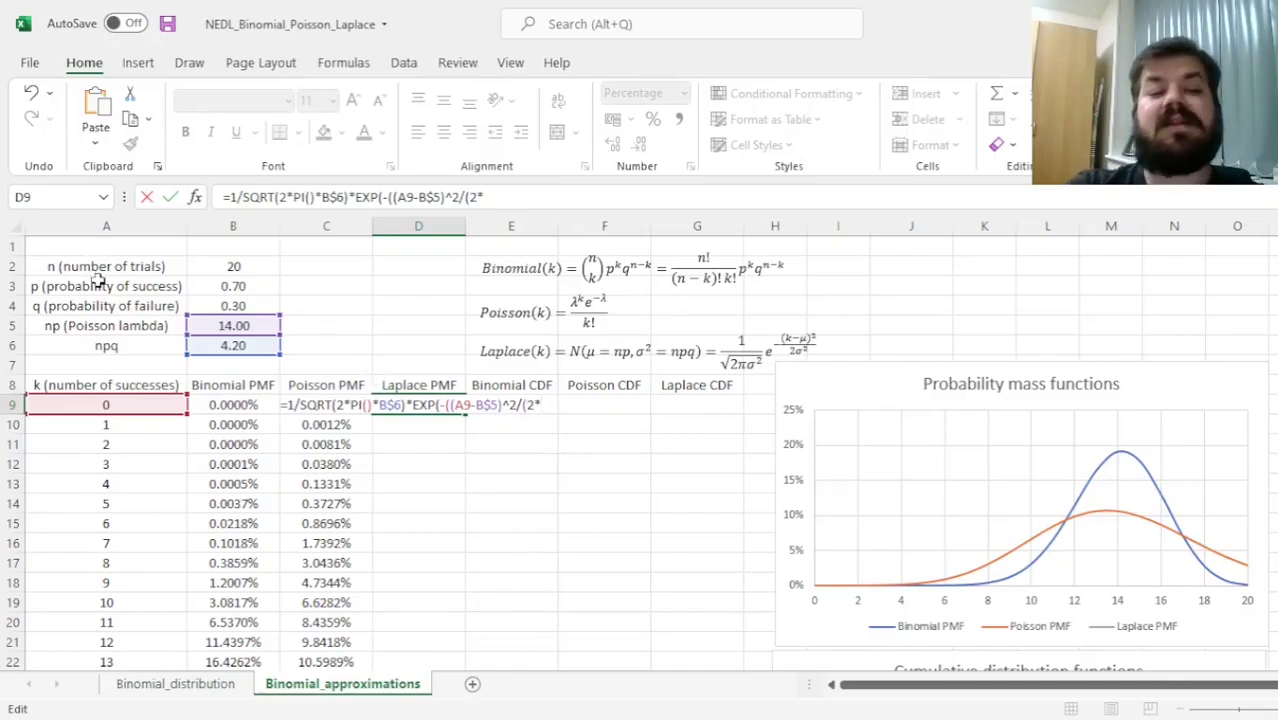
# Step: Finish the D9 formula with )^2/(2*B$6))) and fill it down the Laplace PMF column for all successes
pyautogui.click(228, 346)
pyautogui.press('F4')
pyautogui.press('F4')
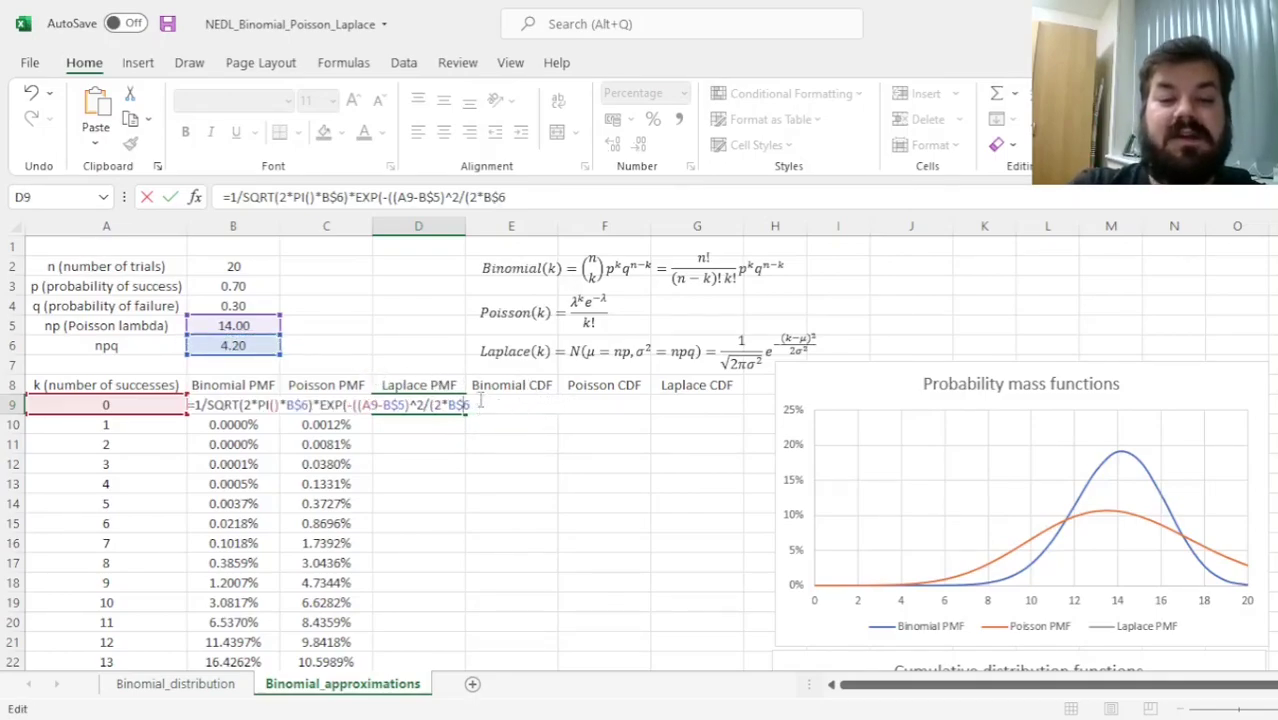
pyautogui.write(')')
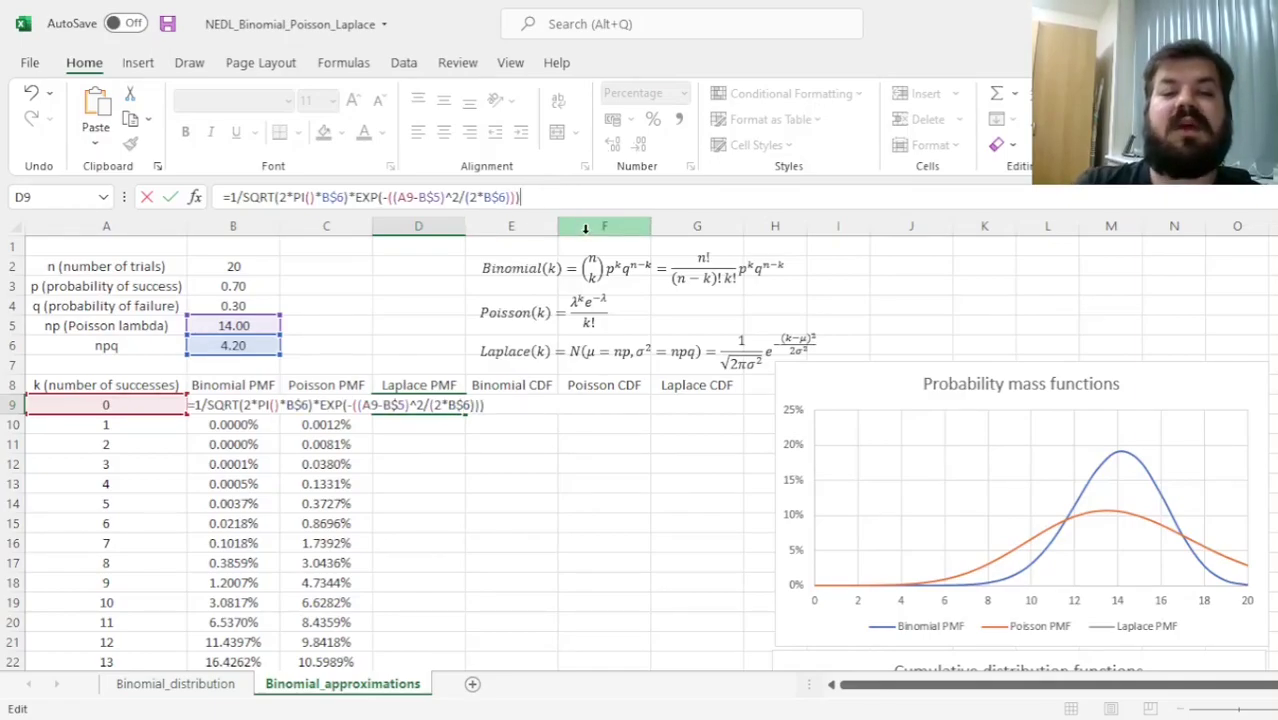
pyautogui.press('Return')
pyautogui.press('Up')
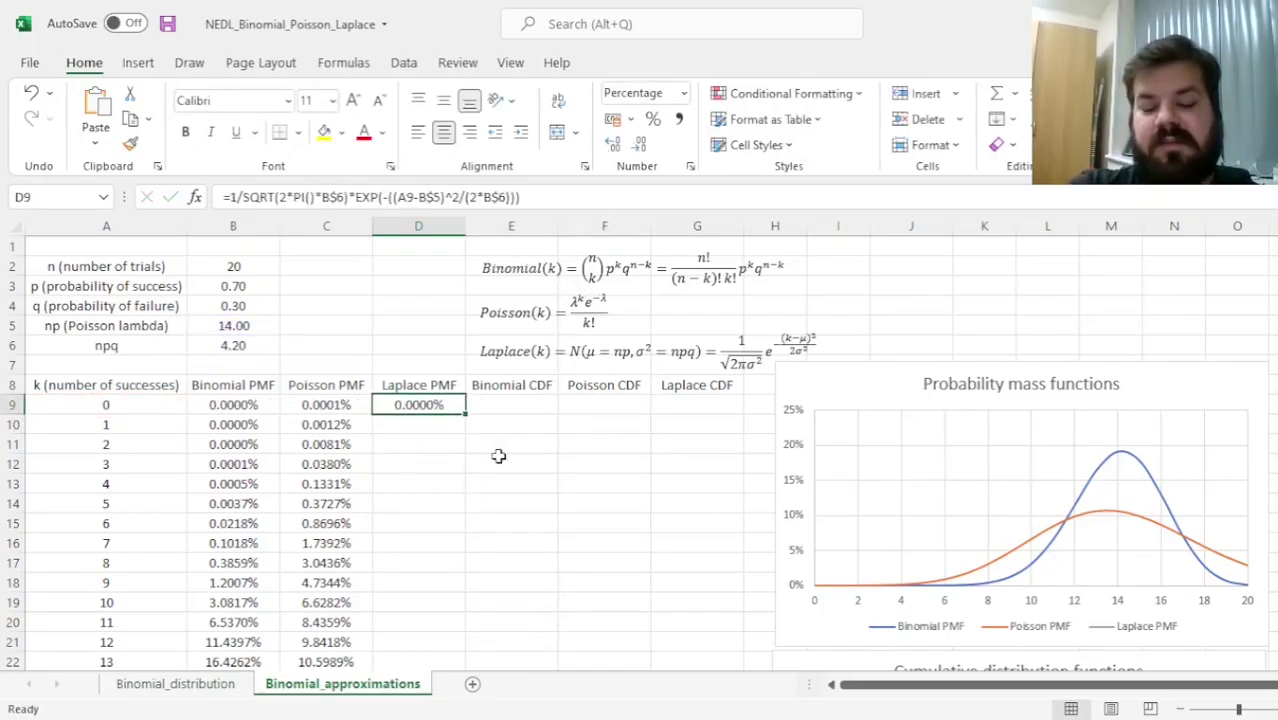
pyautogui.doubleClick(465, 413)
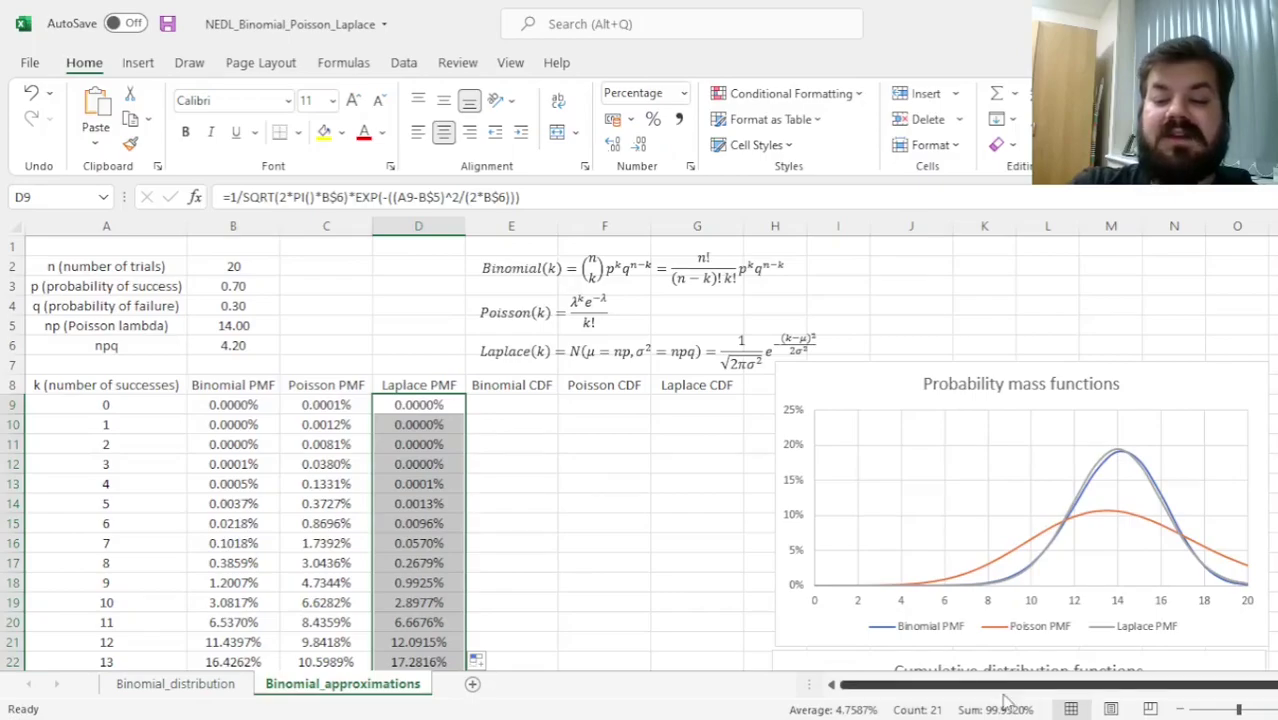
# Step: Examine the sums of the Poisson PMF and Laplace PMF columns over all successes from 0 to 20
pyautogui.click(318, 410)
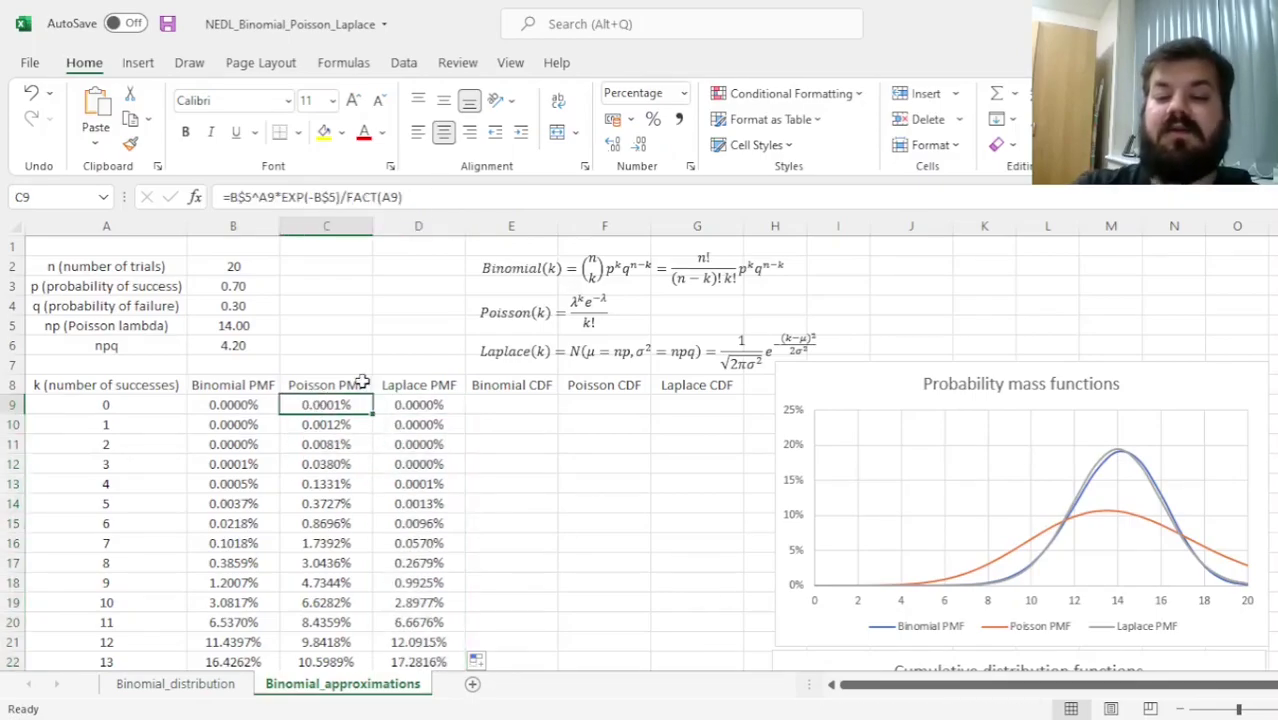
pyautogui.hotkey('ctrl', 'shift', 'Down')
pyautogui.scroll(-2, 362, 381)
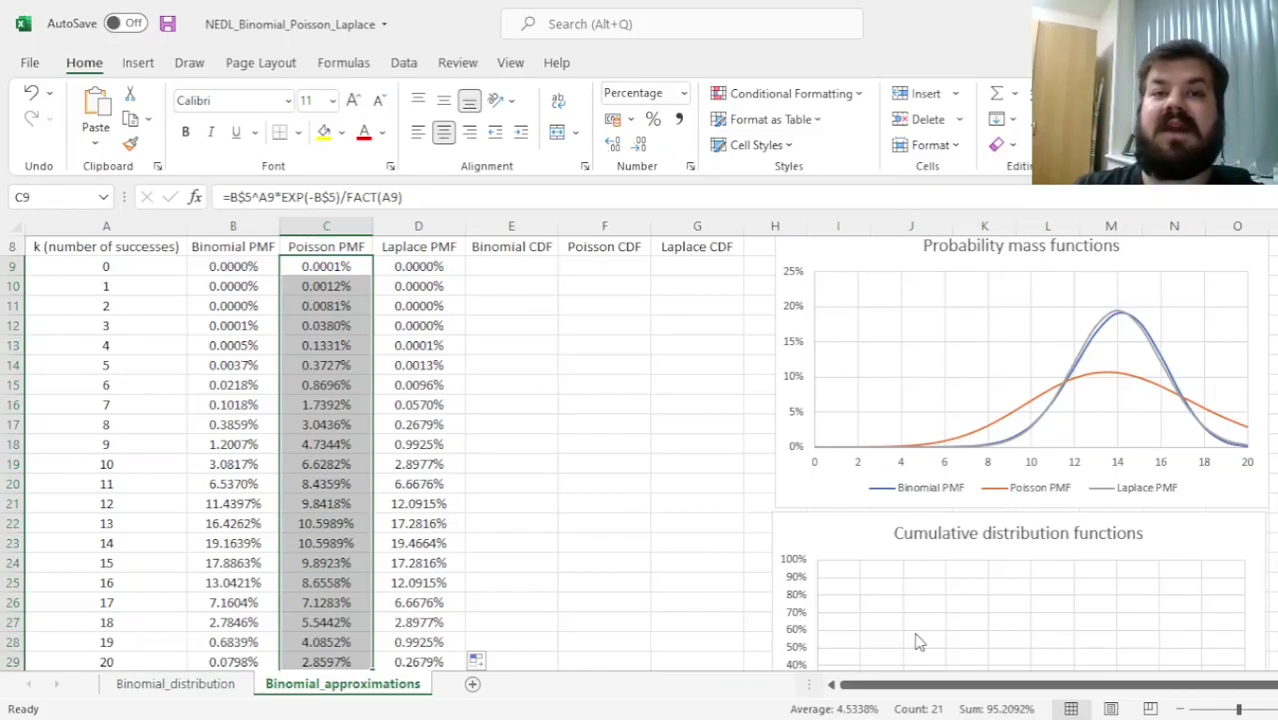
pyautogui.press('Up')
pyautogui.press('Right')
pyautogui.press('Down')
pyautogui.hotkey('ctrl', 'shift', 'Down')
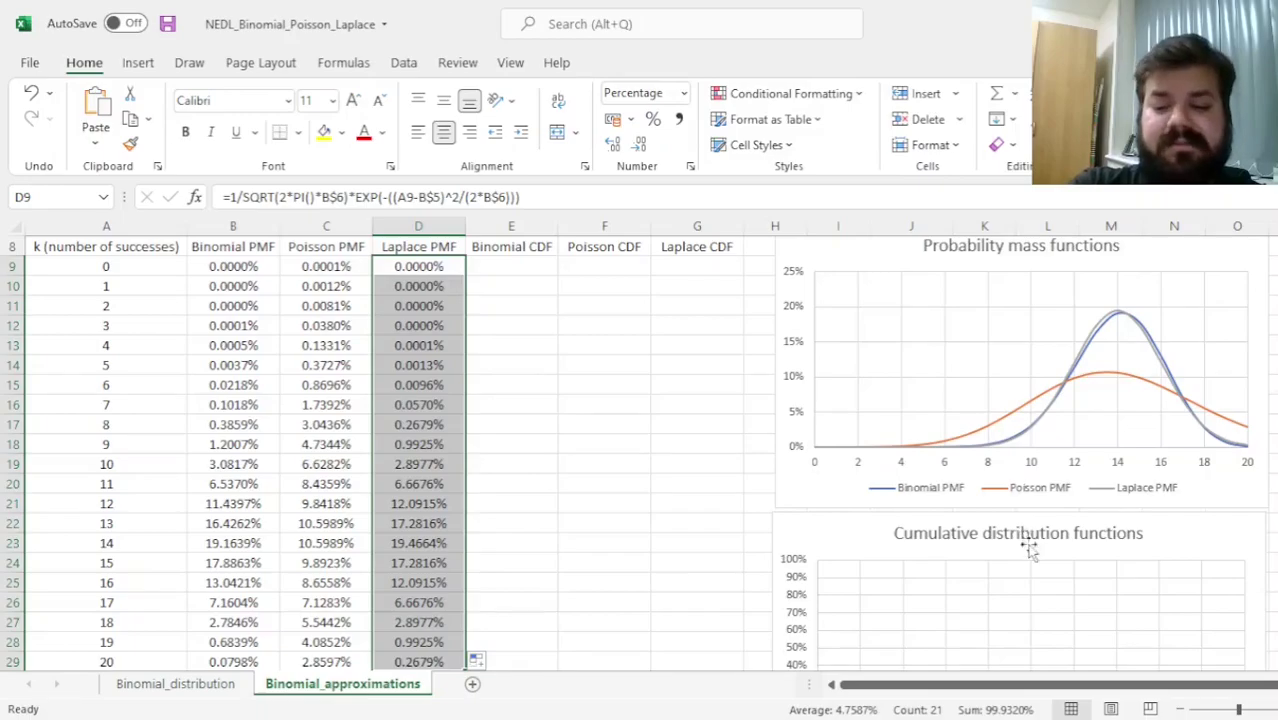
pyautogui.scroll(3, 648, 470)
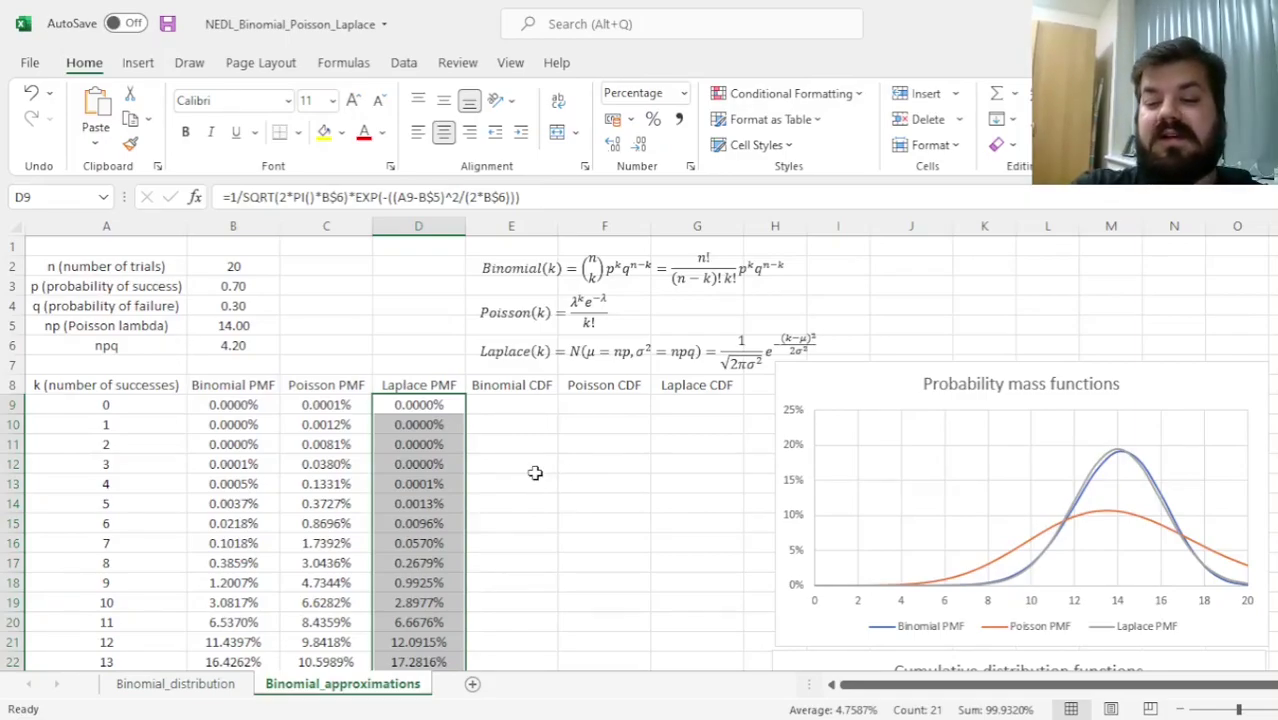
# Step: Try a probability of success of 0.05 in B3 to compare the three PMF curves, and undo the change
pyautogui.click(257, 290)
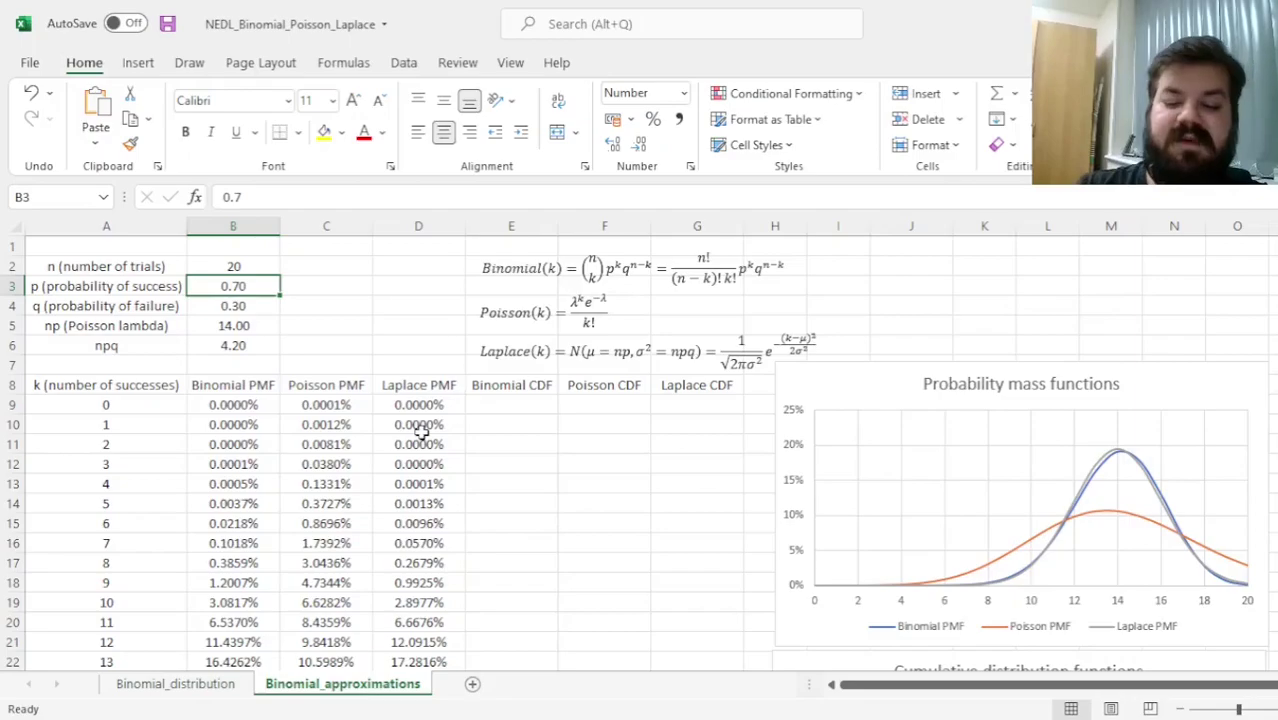
pyautogui.write('0.05')
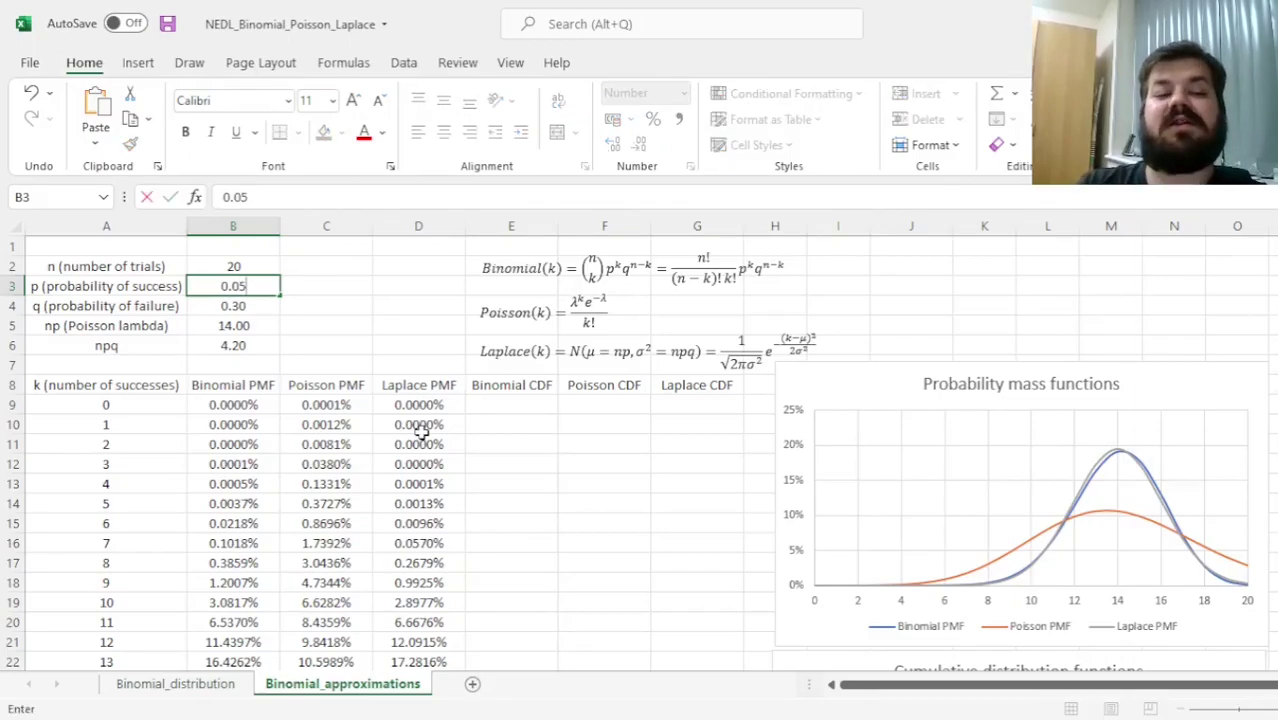
pyautogui.press('Return')
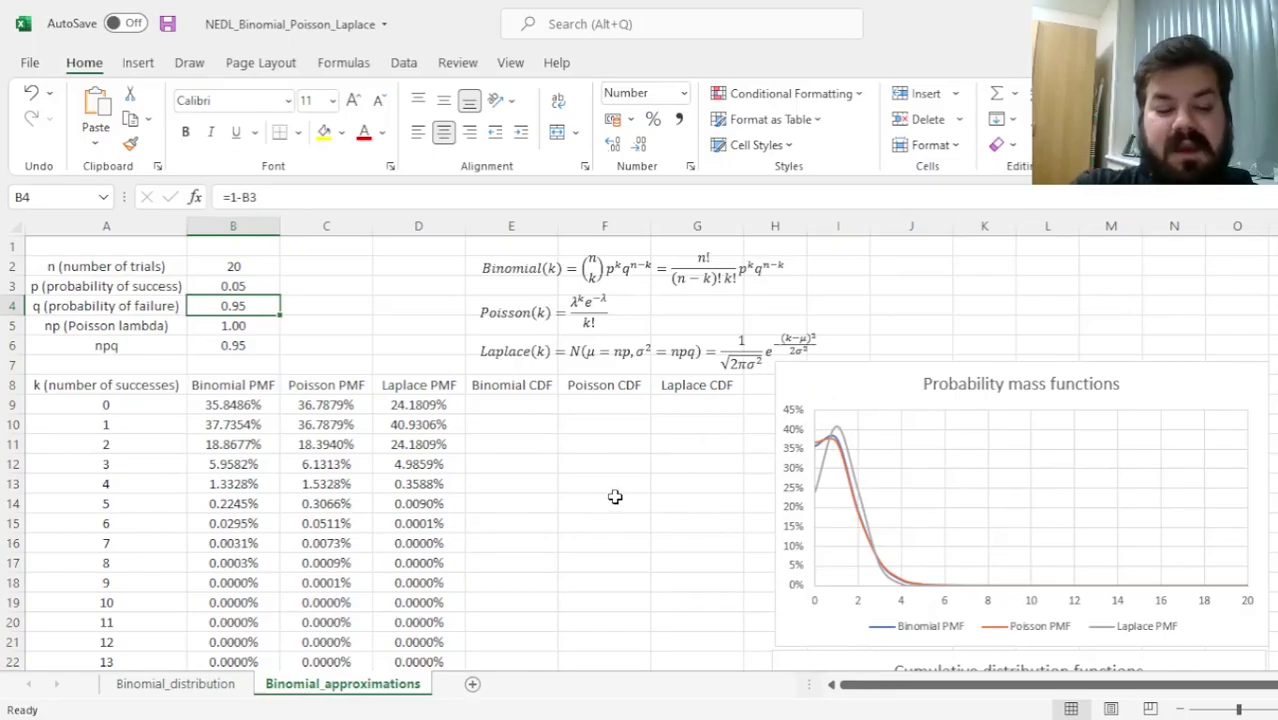
pyautogui.hotkey('ctrl', 'z')
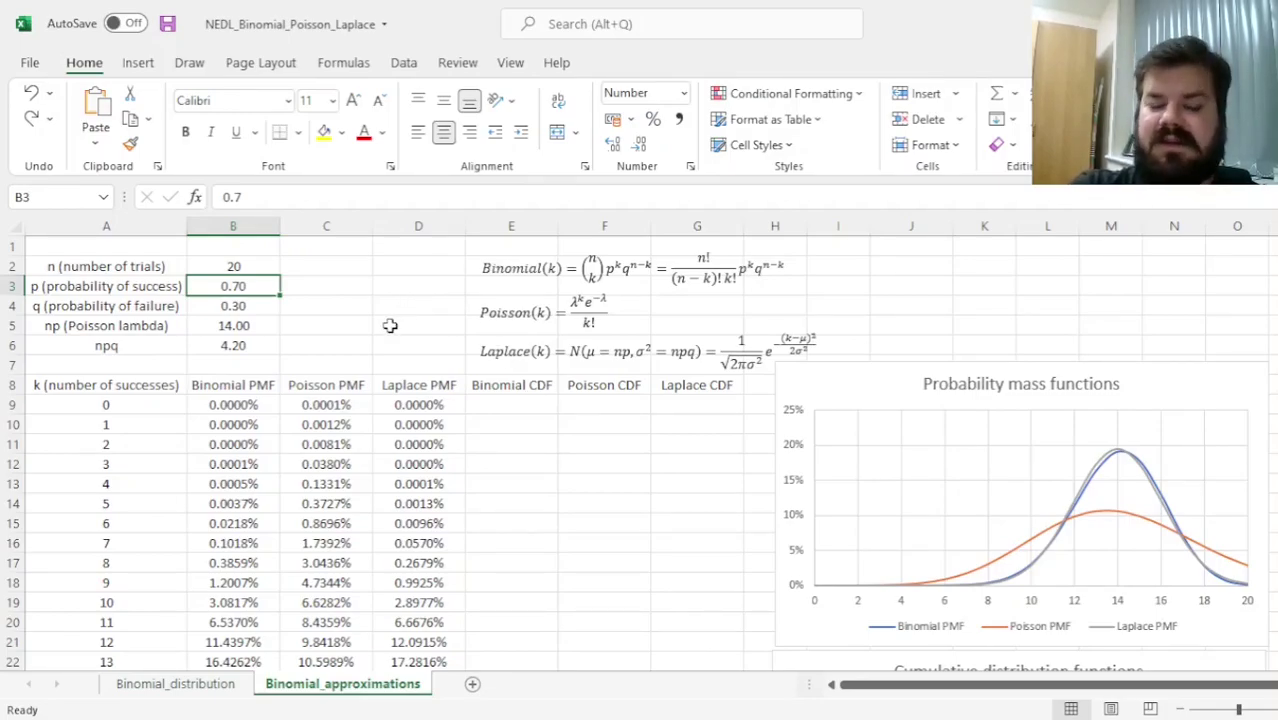
# Step: Enter =B9 as the first Binomial CDF value in E9 and copy it across to the Poisson and Laplace CDF columns
pyautogui.click(526, 407)
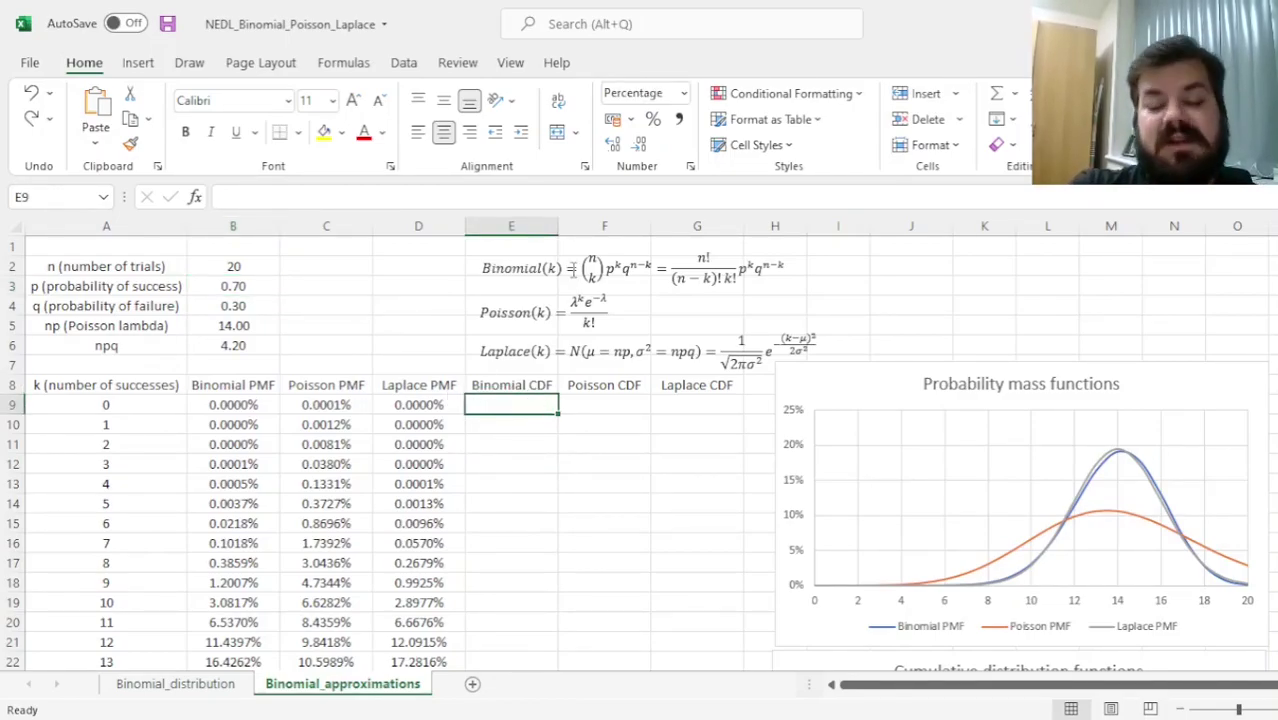
pyautogui.write('=')
pyautogui.press('Left')
pyautogui.press('Left')
pyautogui.press('Left')
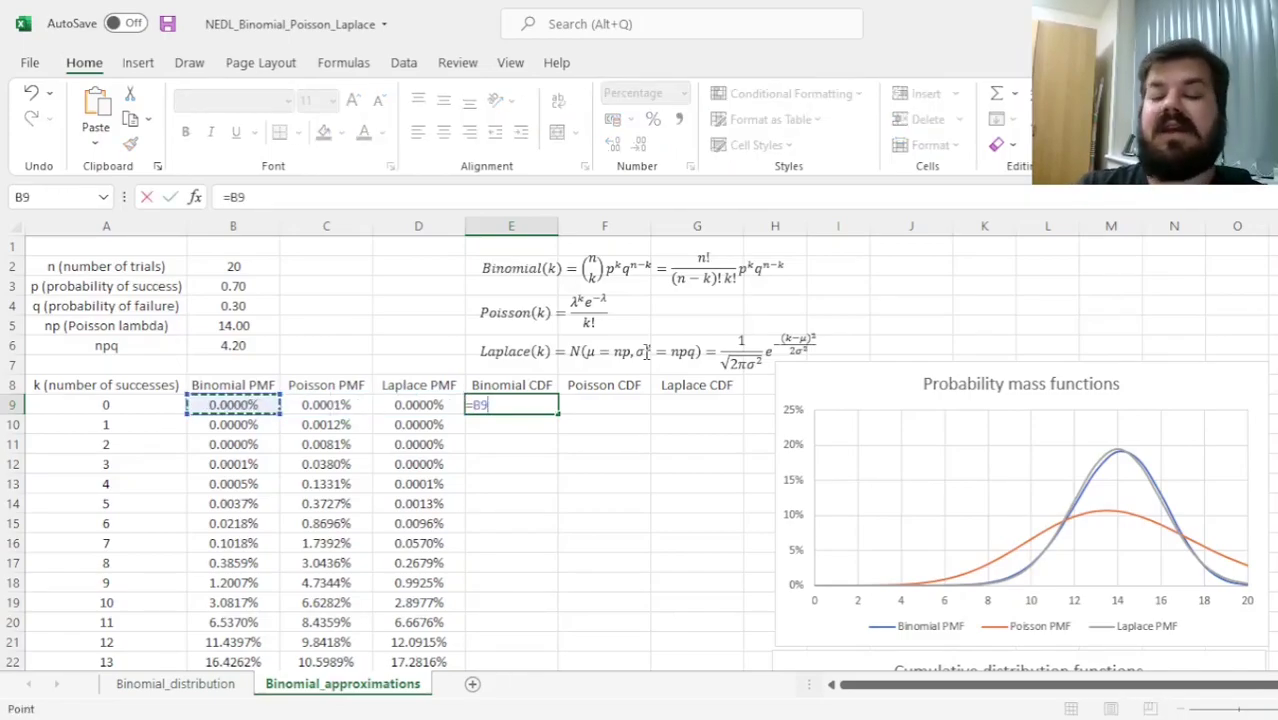
pyautogui.press('Return')
pyautogui.press('Up')
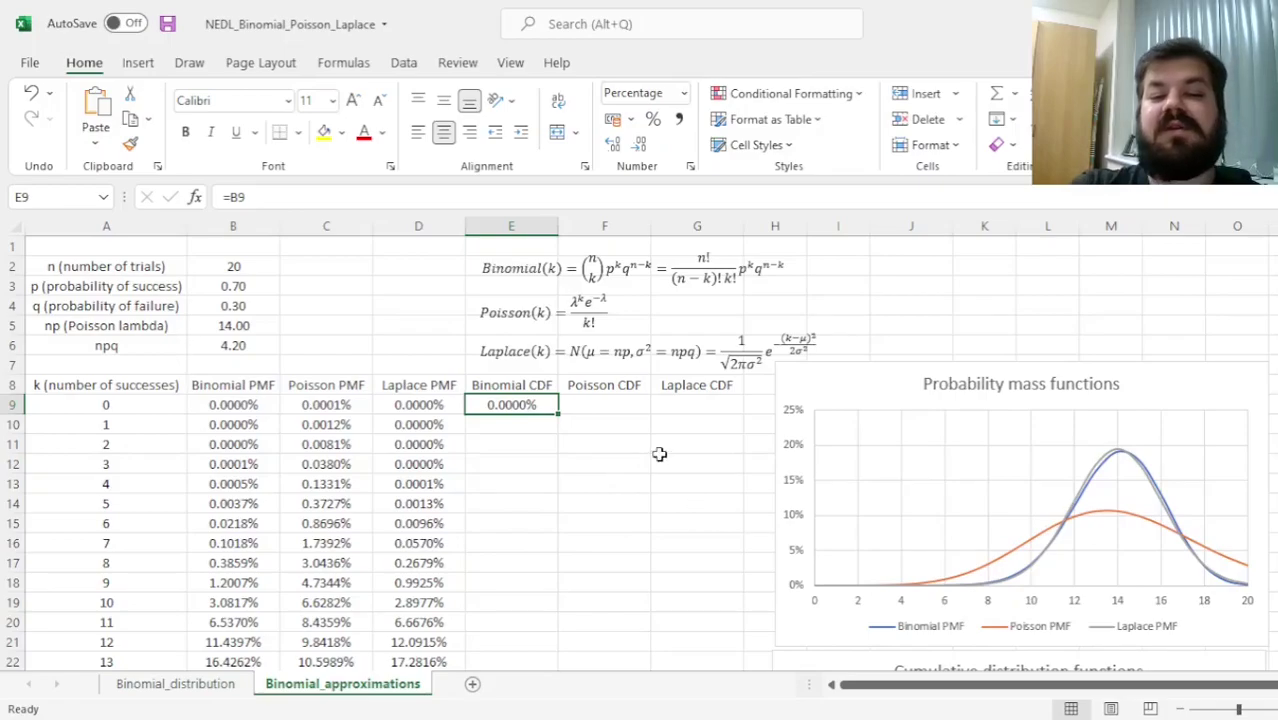
pyautogui.moveTo(559, 415); pyautogui.dragTo(736, 418)
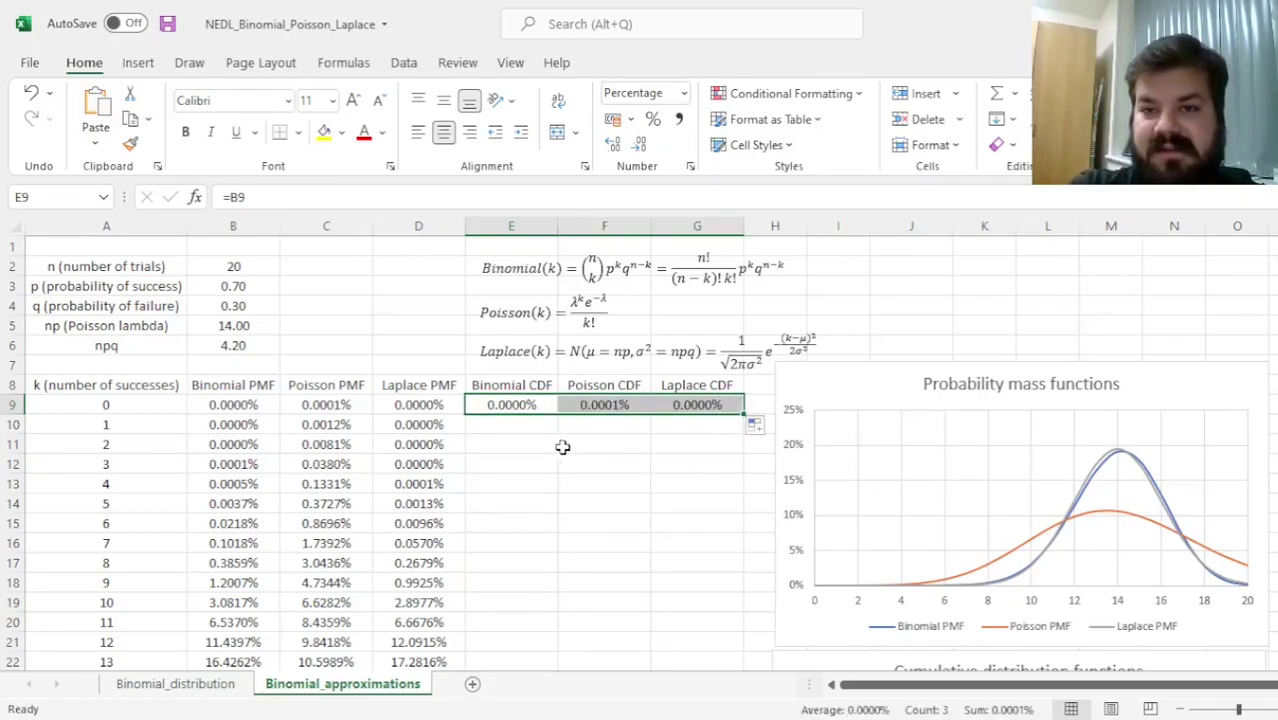
# Step: Enter the cumulative formula =E9+B10 in E10, adding the next Binomial PMF value to the previous CDF value
pyautogui.click(513, 428)
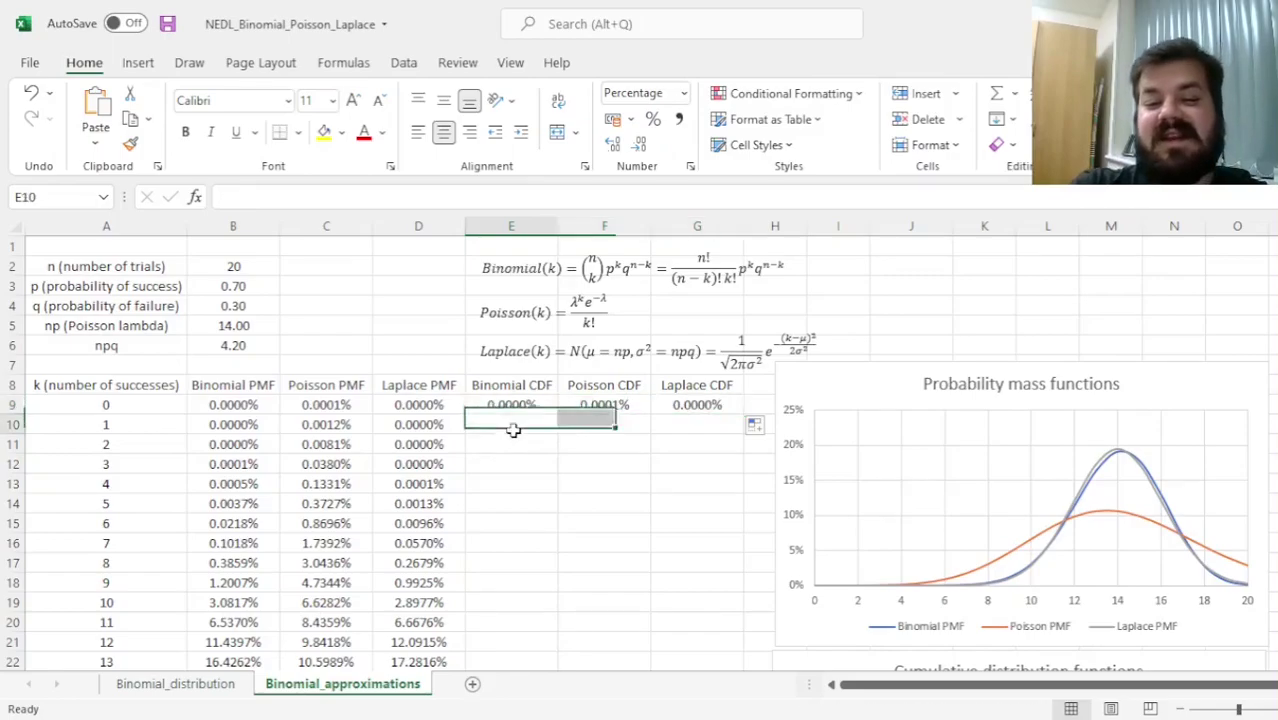
pyautogui.write('=')
pyautogui.press('Up')
pyautogui.write('+')
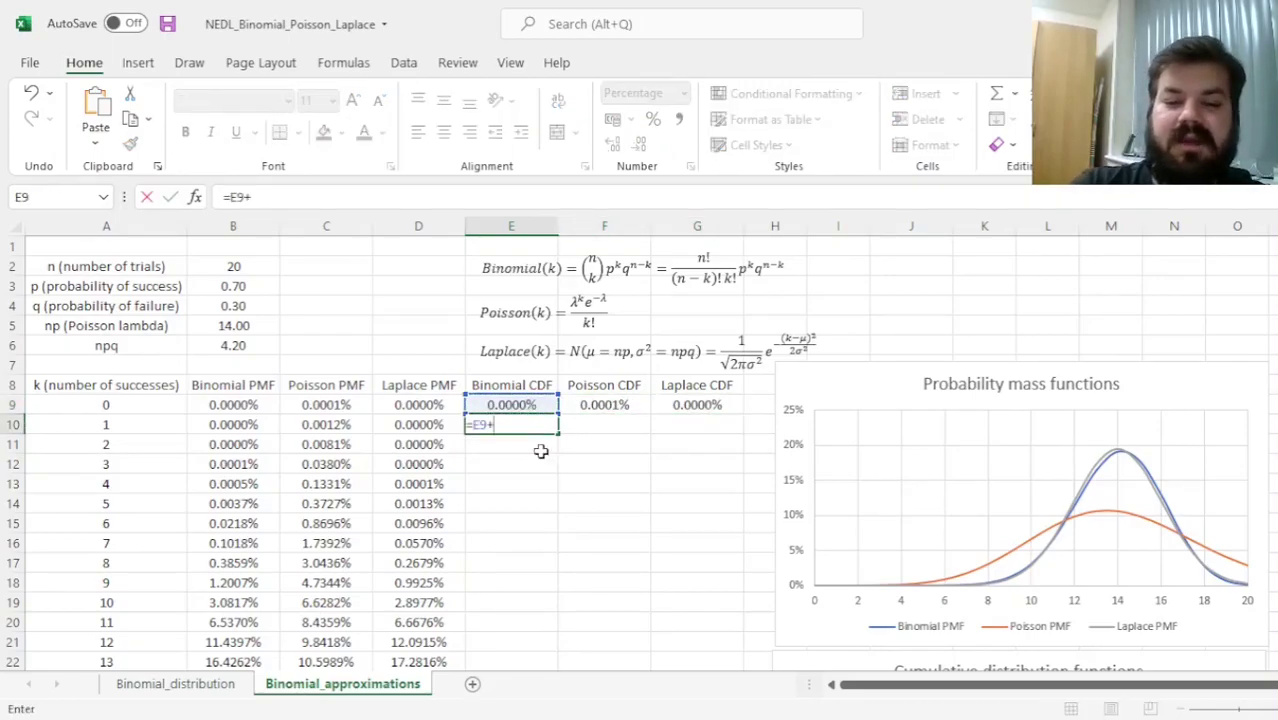
pyautogui.click(243, 427)
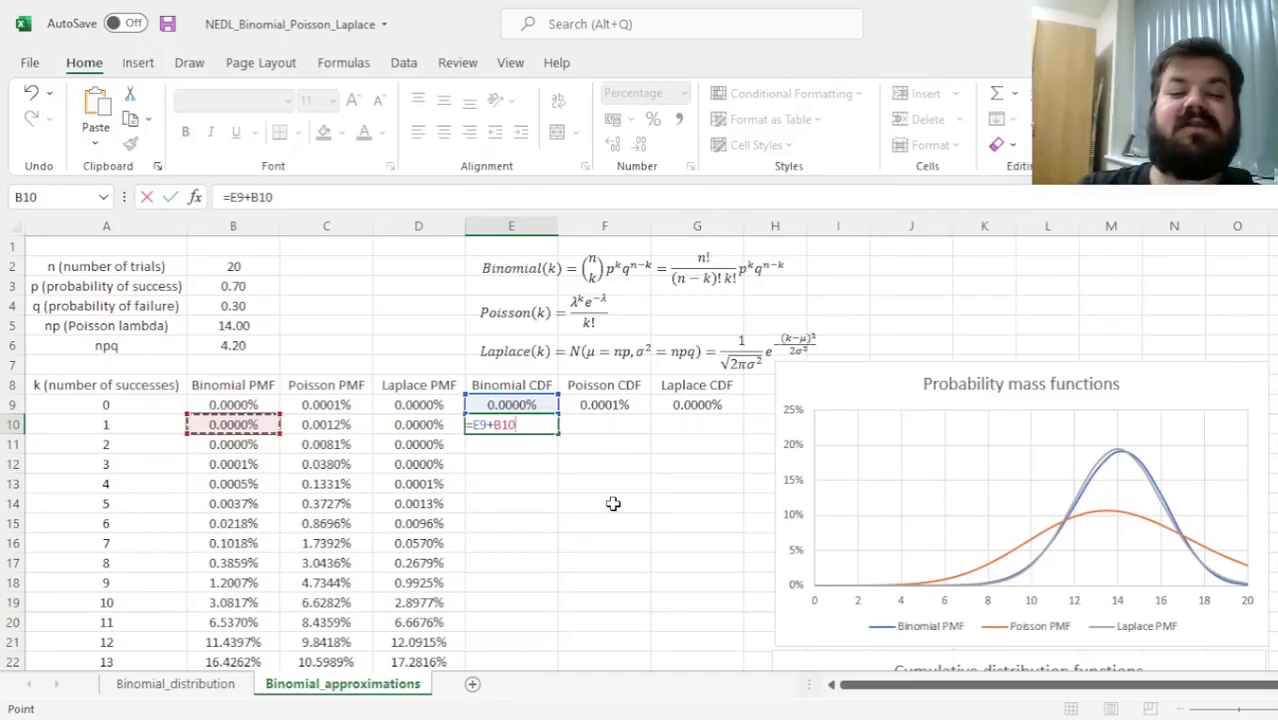
pyautogui.press('Return')
pyautogui.press('Up')
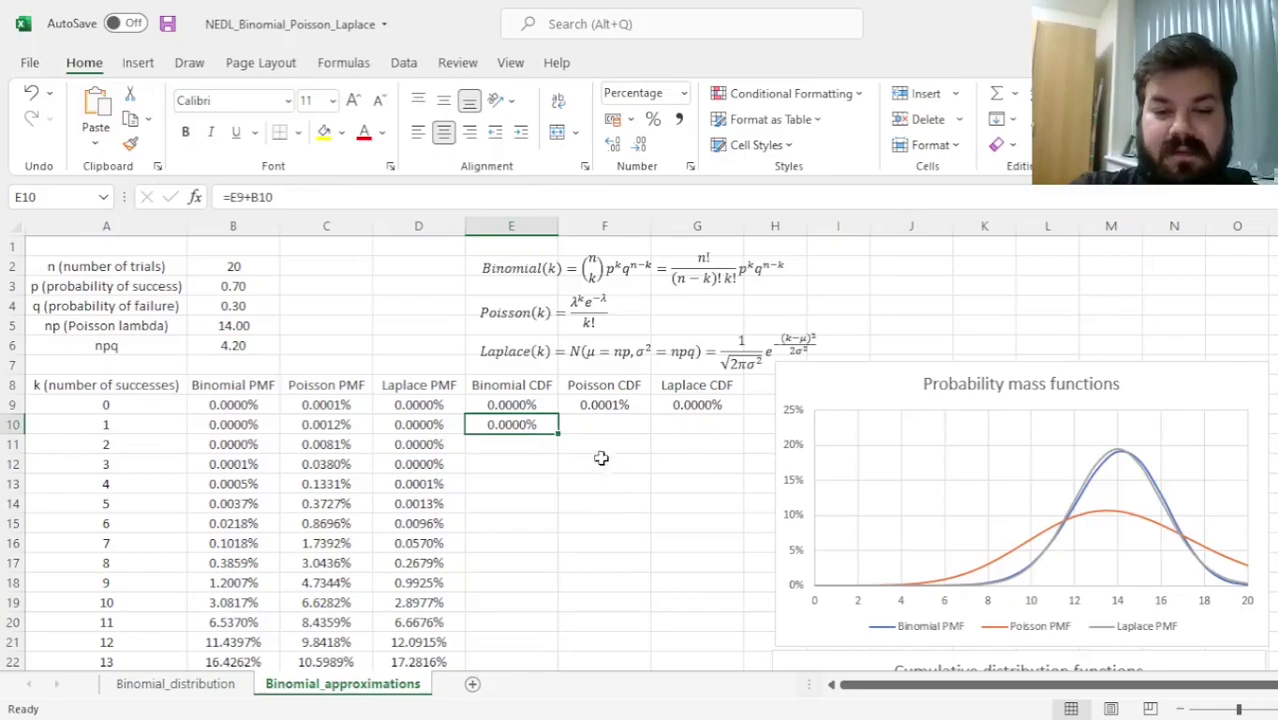
# Step: Copy the E10 formula across to G10 and down to row 29, and look over the cumulative distribution functions chart
pyautogui.moveTo(558, 433); pyautogui.dragTo(738, 436)
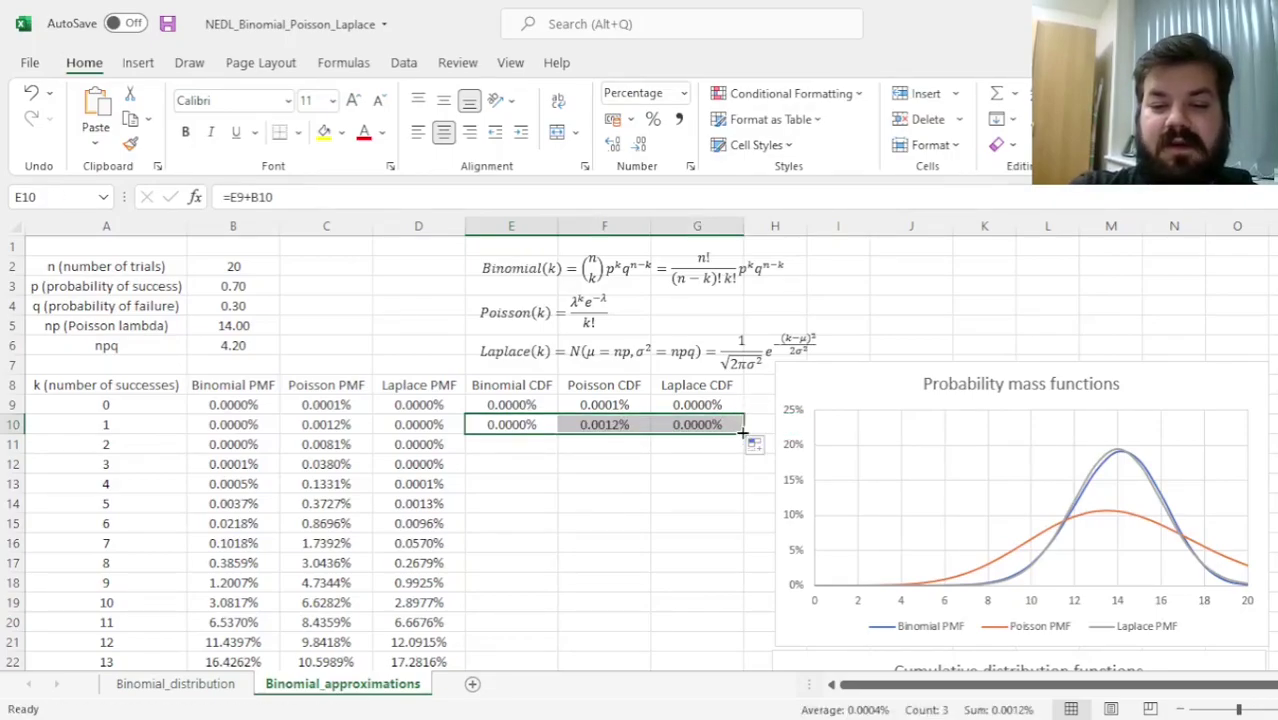
pyautogui.doubleClick(743, 433)
pyautogui.scroll(-4, 703, 428)
pyautogui.scroll(-2, 703, 428)
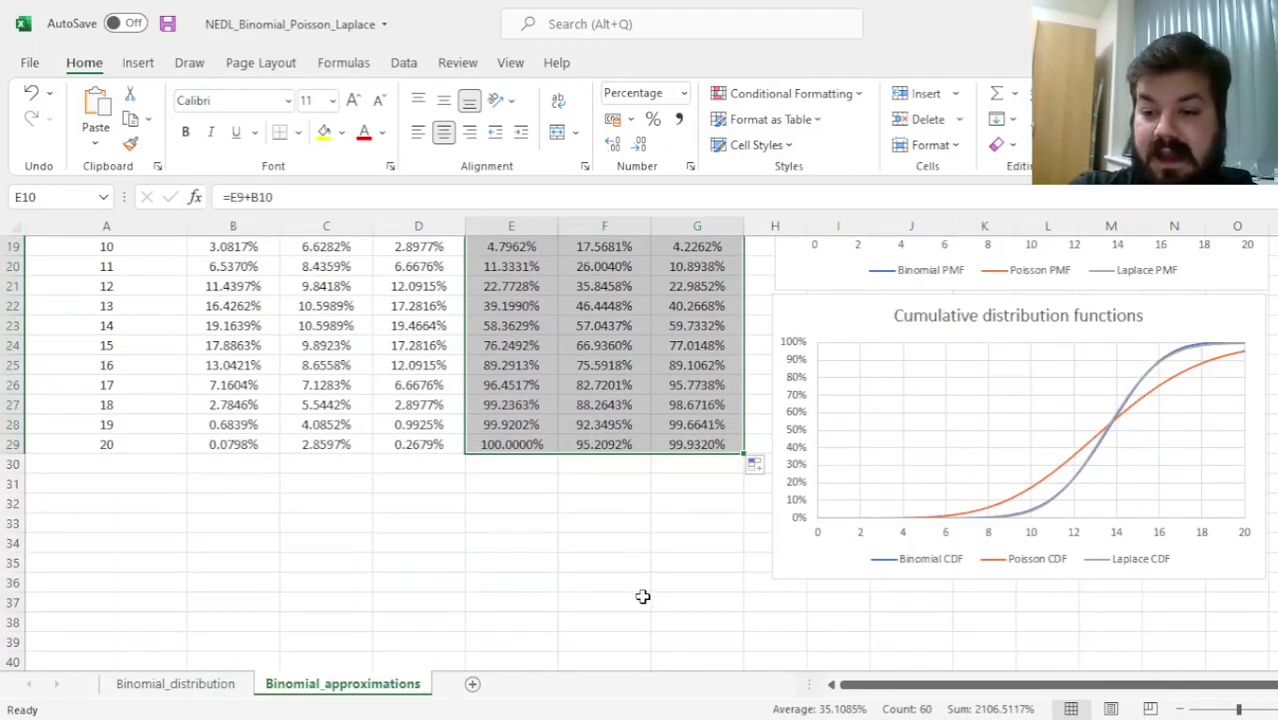
pyautogui.moveTo(645, 596); pyautogui.dragTo(1087, 619)
pyautogui.click(875, 428)
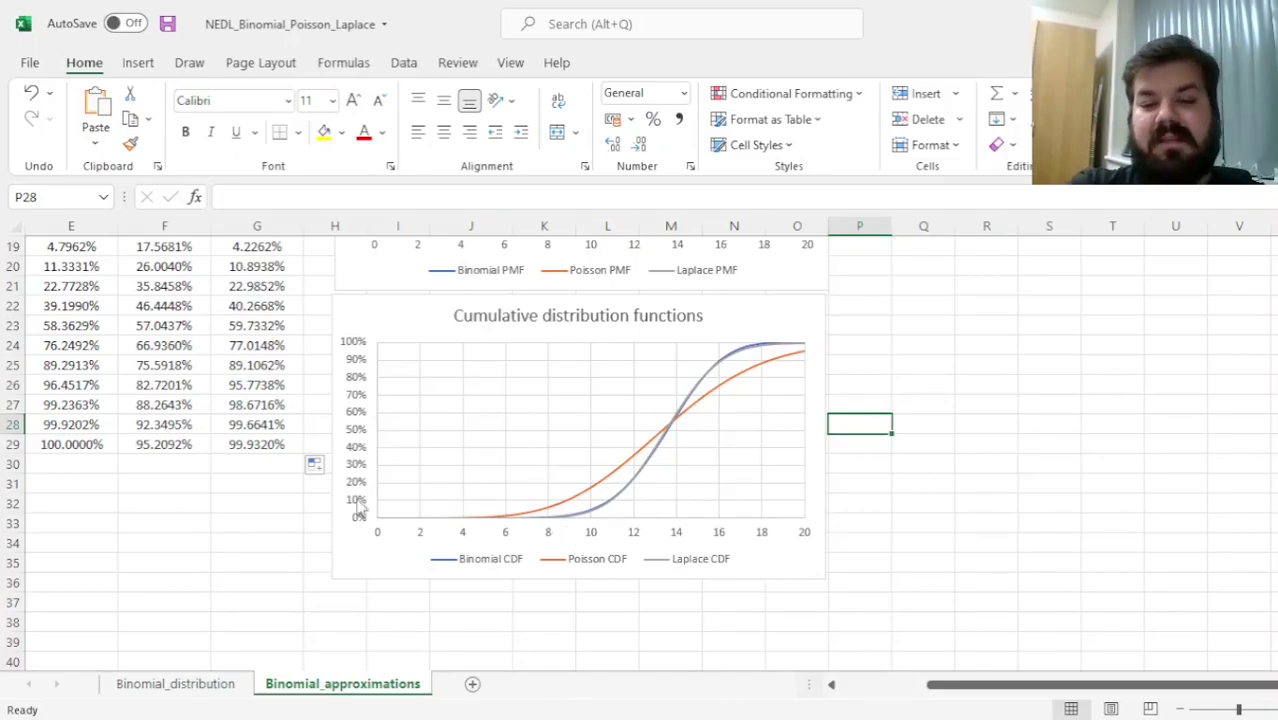
# Step: Set the probability of success in B3 to 0.05 and compare the three CDF curves and columns
pyautogui.scroll(6, 573, 512)
pyautogui.moveTo(437, 303); pyautogui.dragTo(296, 302)
pyautogui.click(245, 284)
pyautogui.write('0.05')
pyautogui.press('Return')
pyautogui.scroll(-8, 474, 400)
pyautogui.scroll(1, 565, 392)
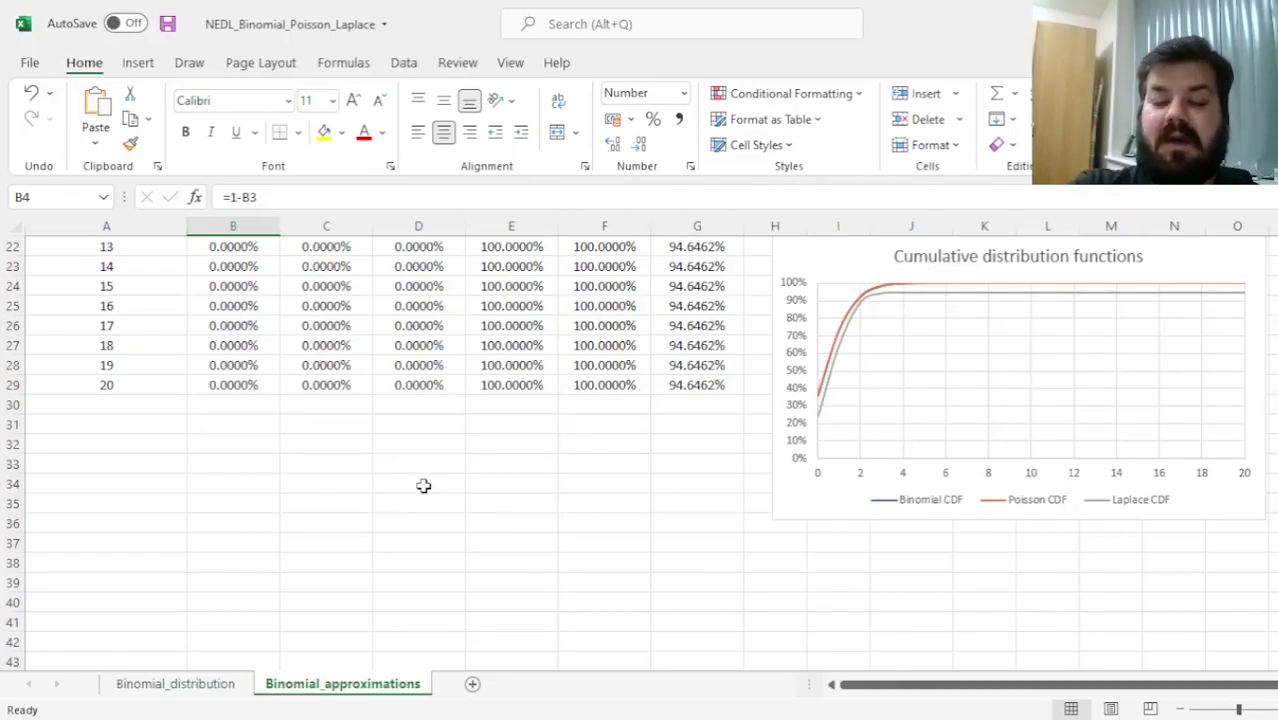
pyautogui.scroll(7, 430, 510)
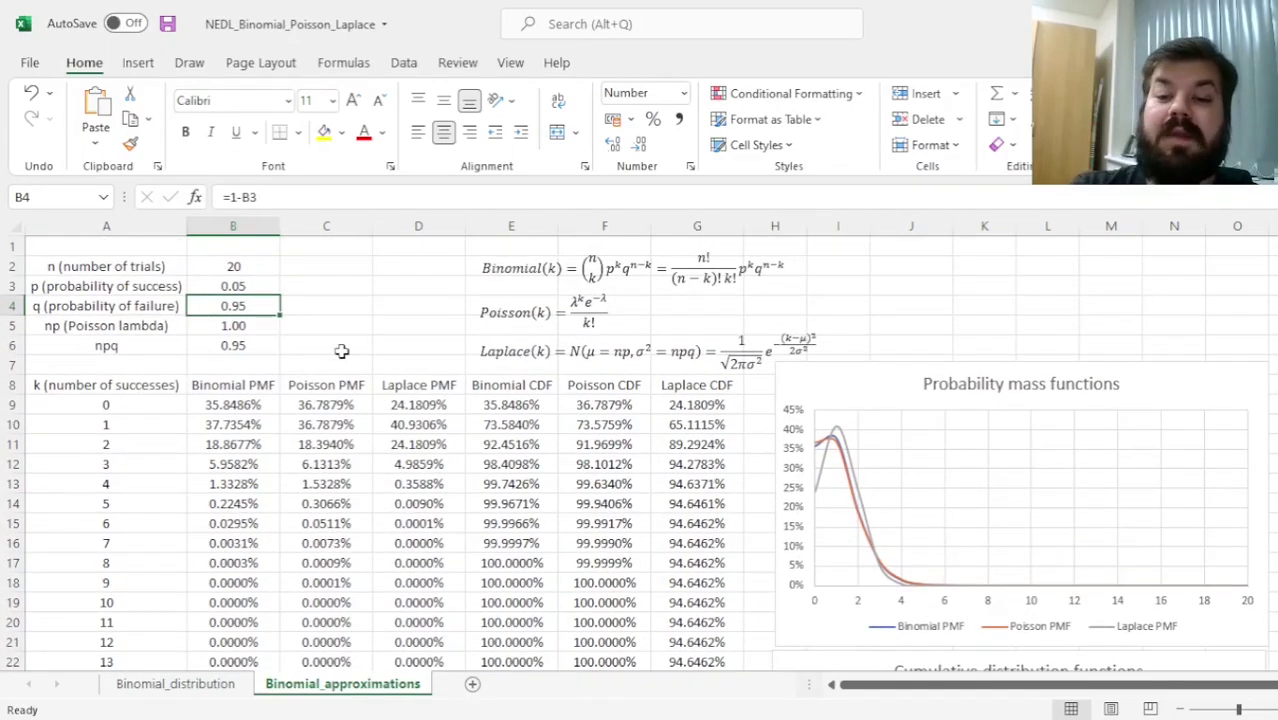